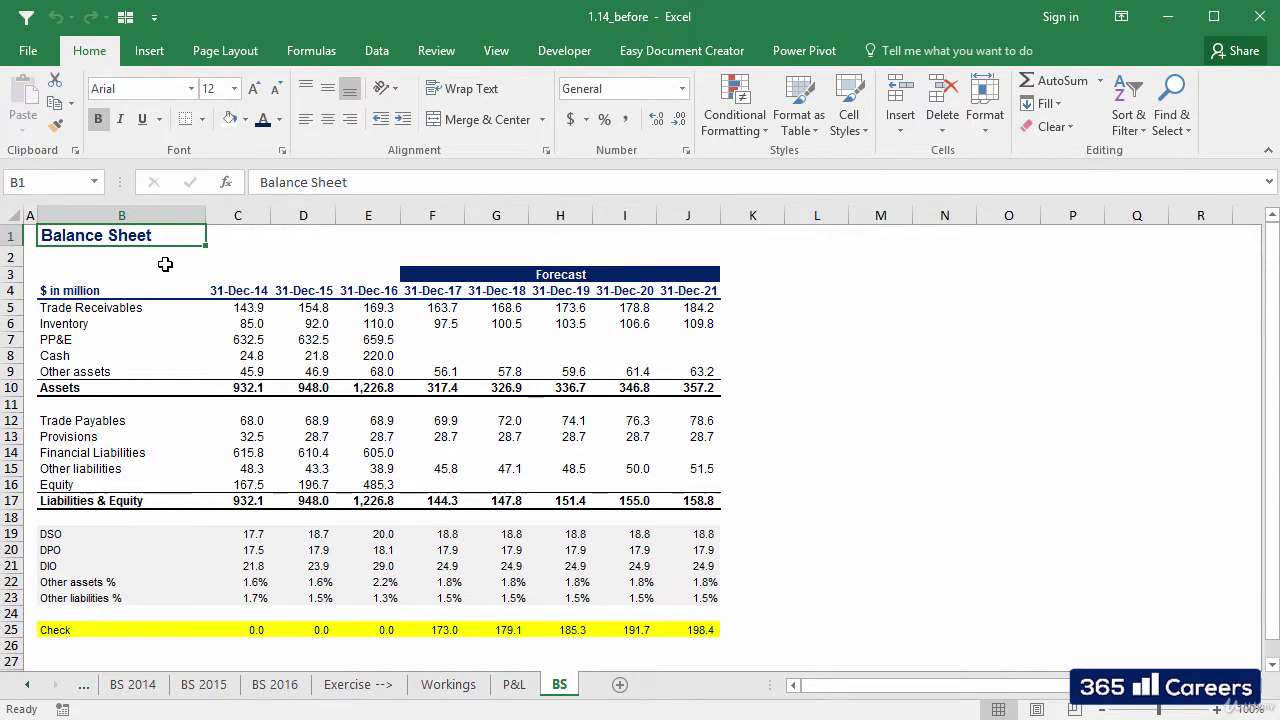
pyautogui.hotkey('ctrl', 'pageup')
pyautogui.hotkey('ctrl', 'pagedown')
pyautogui.click(122, 345)
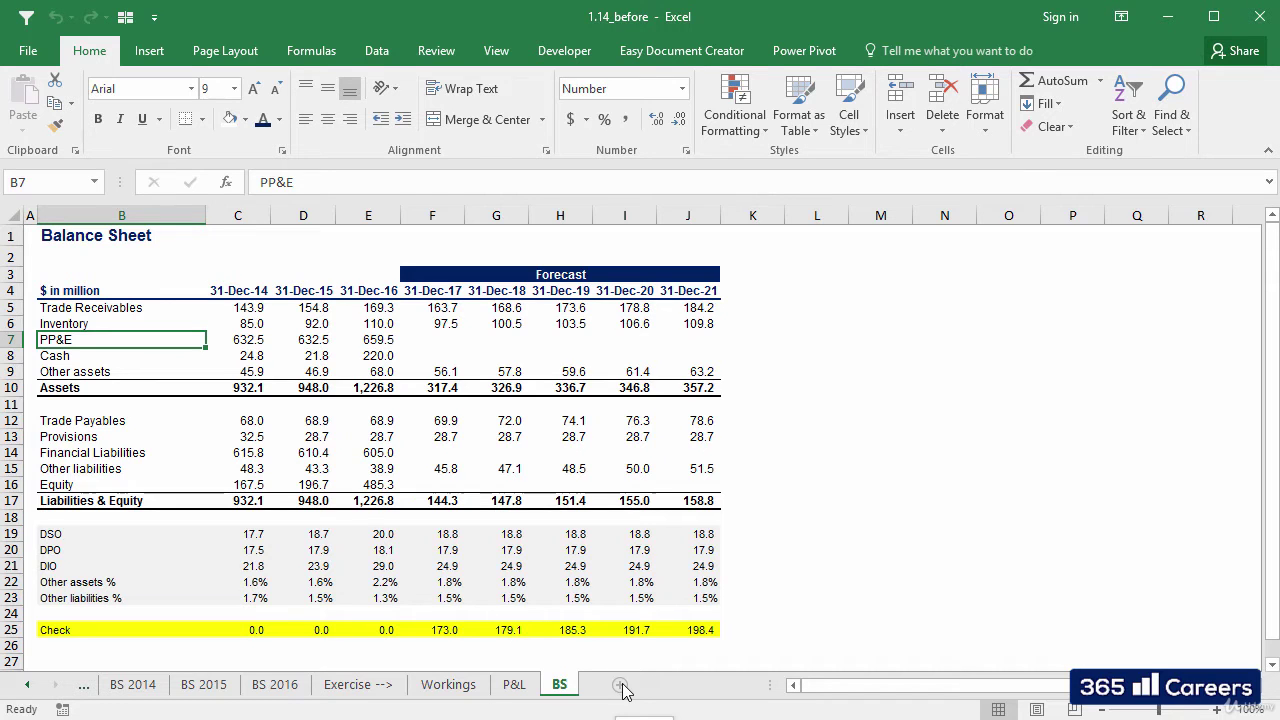
# Add a new worksheet after the BS sheet and run the Formatting macro on it
pyautogui.click(621, 686)
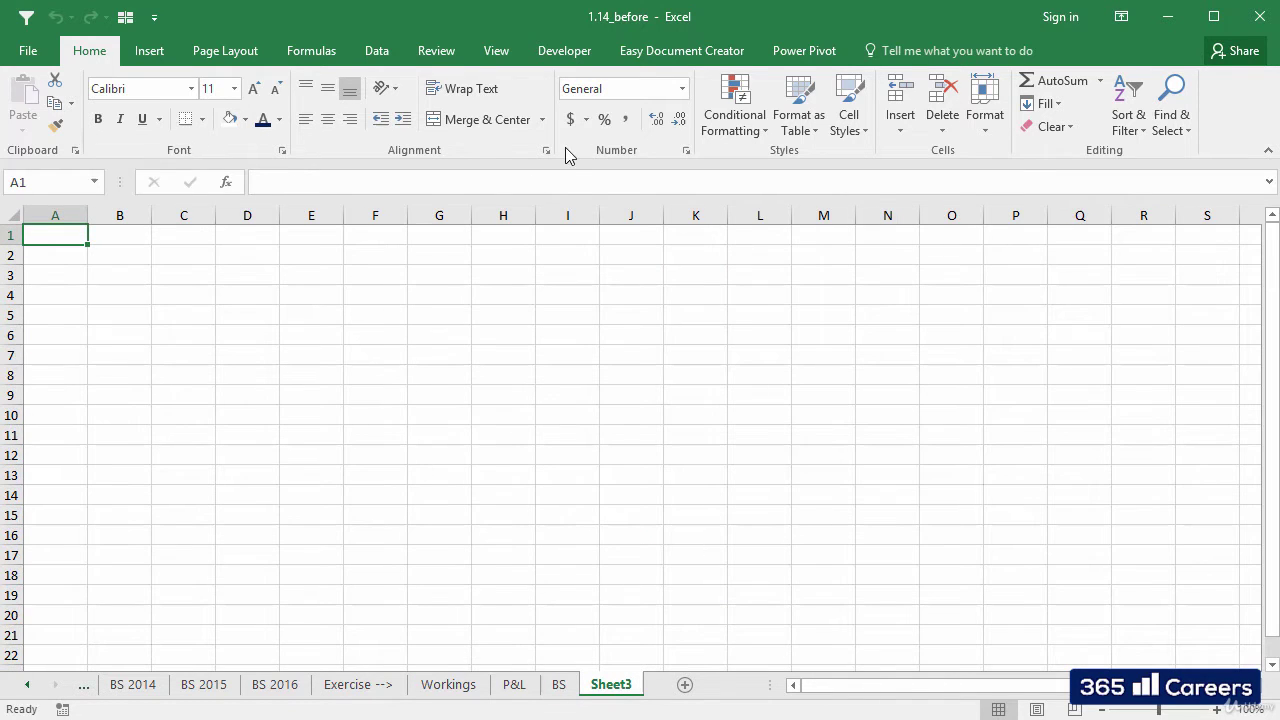
pyautogui.click(565, 50)
pyautogui.click(71, 99)
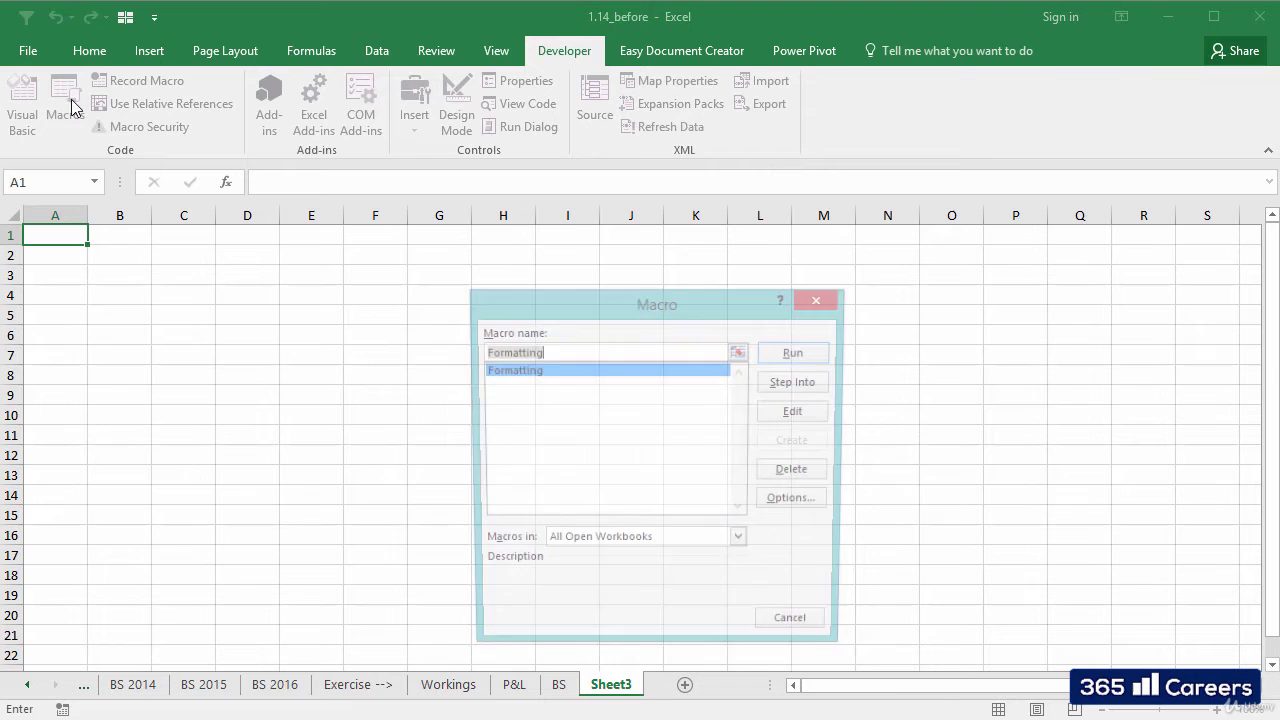
pyautogui.click(790, 352)
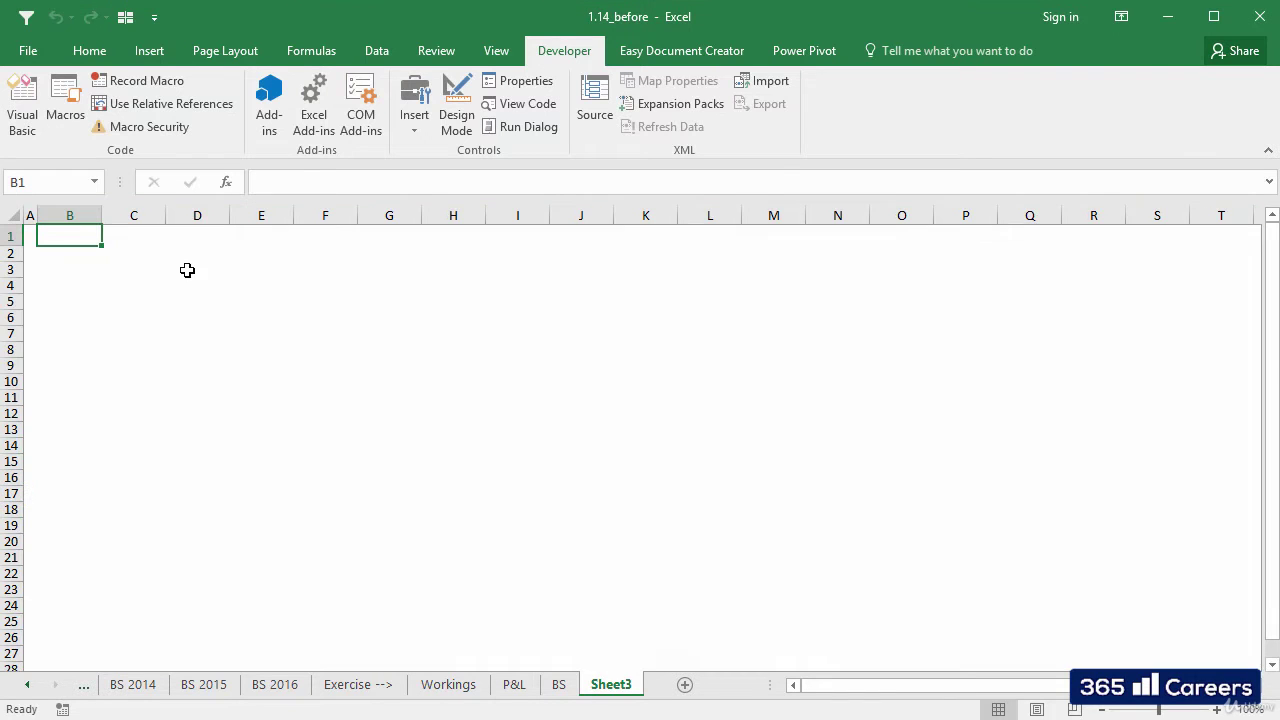
# Enter the title "Fixed Asset Roll Forward" in cell B1 of the new sheet
pyautogui.write('Fixe')
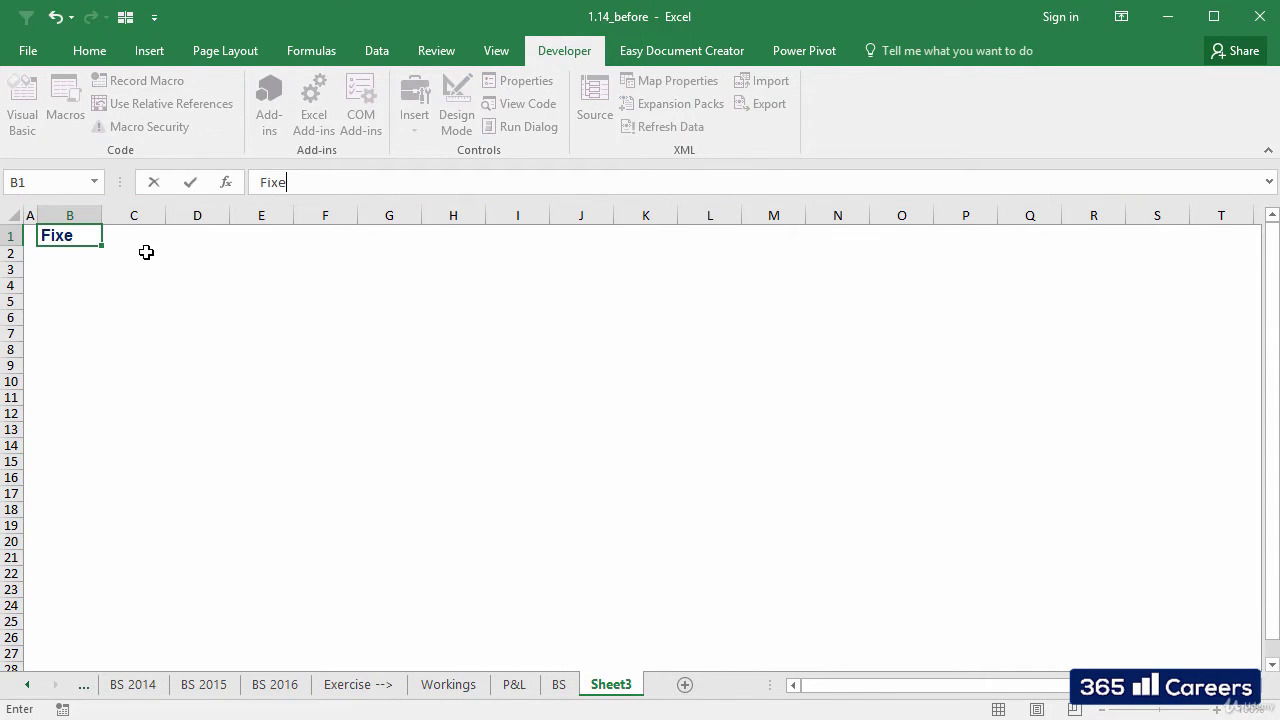
pyautogui.write('d Asset Roll Forward')
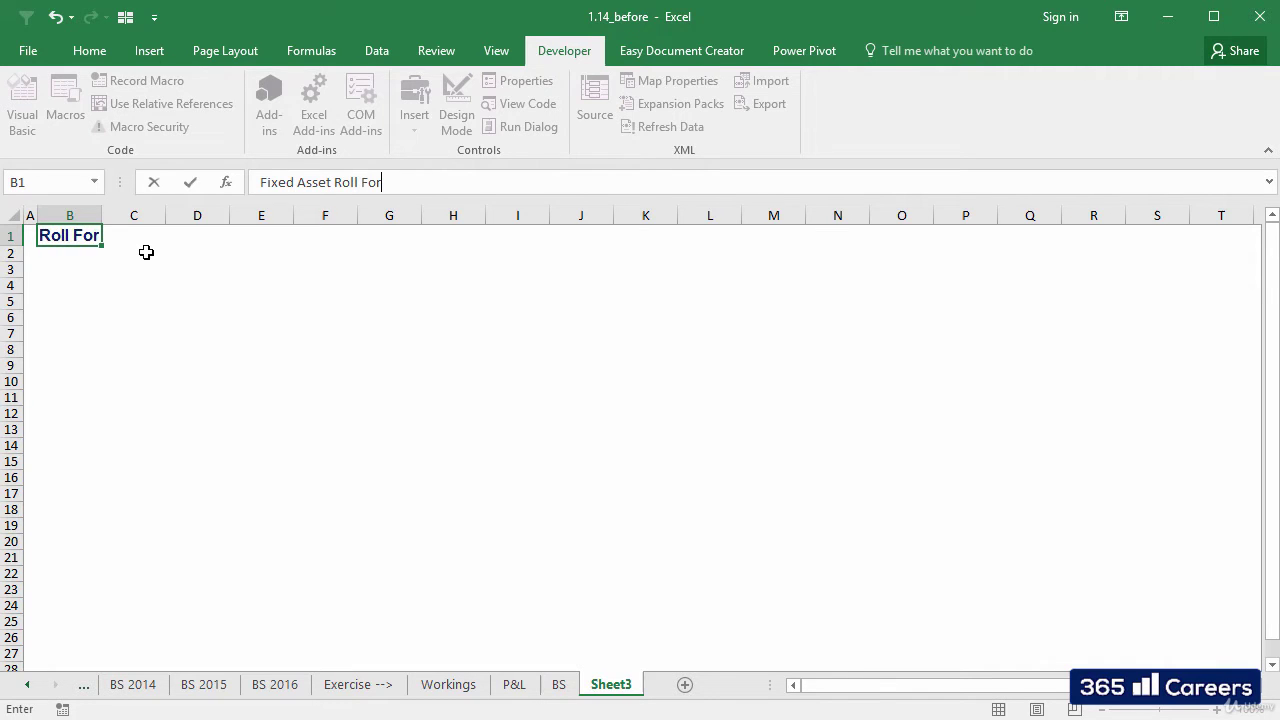
pyautogui.press('Return')
pyautogui.press('Return')
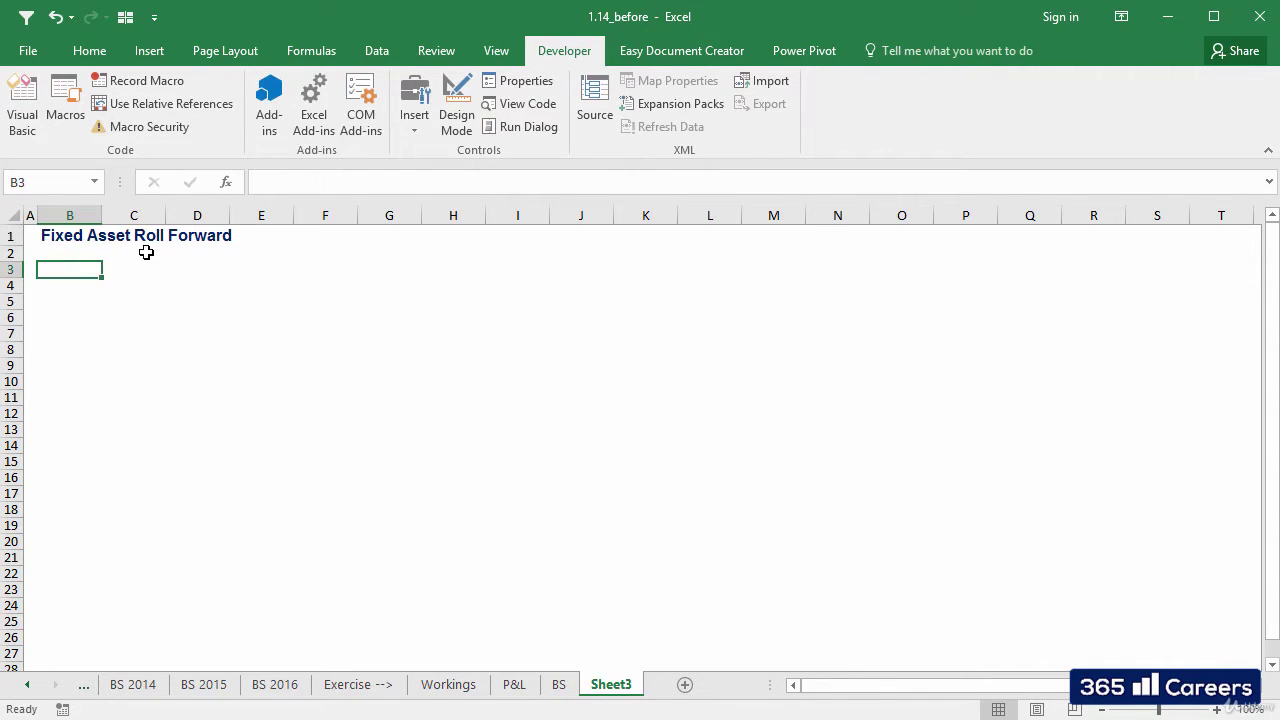
# Copy the date and Forecast header rows B3:J4 from the BS sheet to B3 of the new sheet and widen column B
pyautogui.hotkey('ctrl', 'pageup')
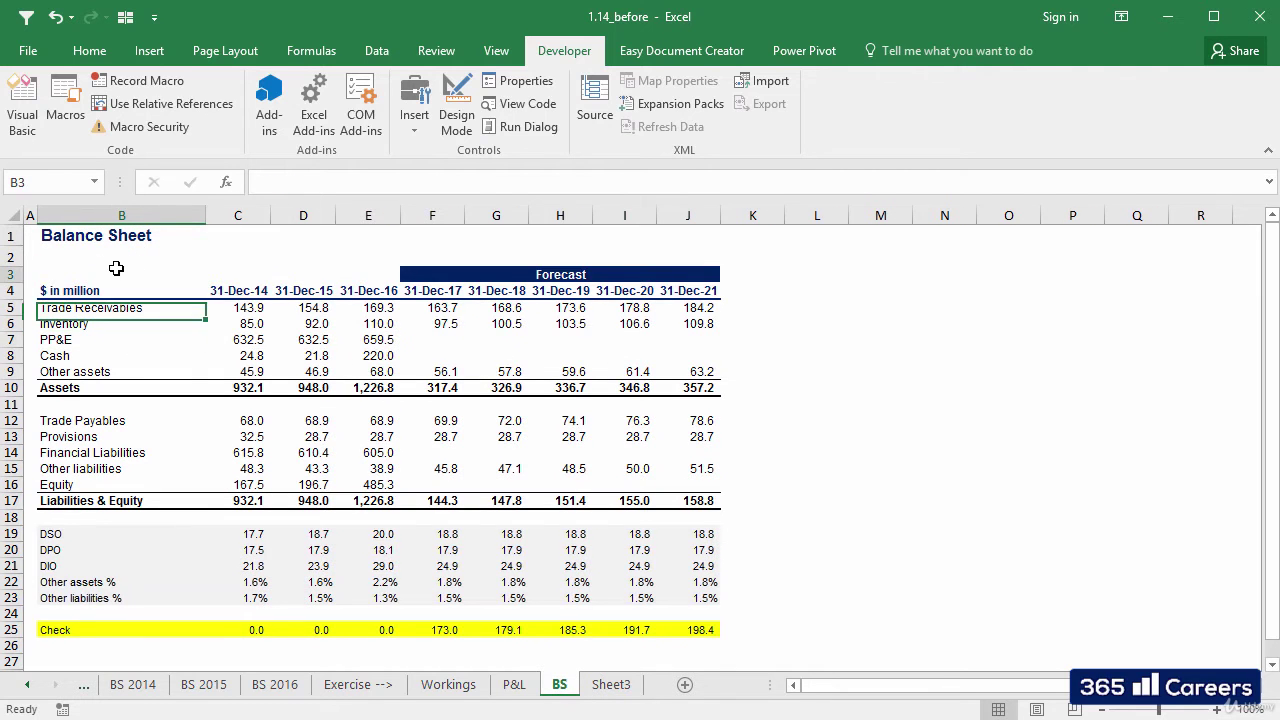
pyautogui.moveTo(114, 268); pyautogui.dragTo(605, 297)
pyautogui.hotkey('ctrl', 'c')
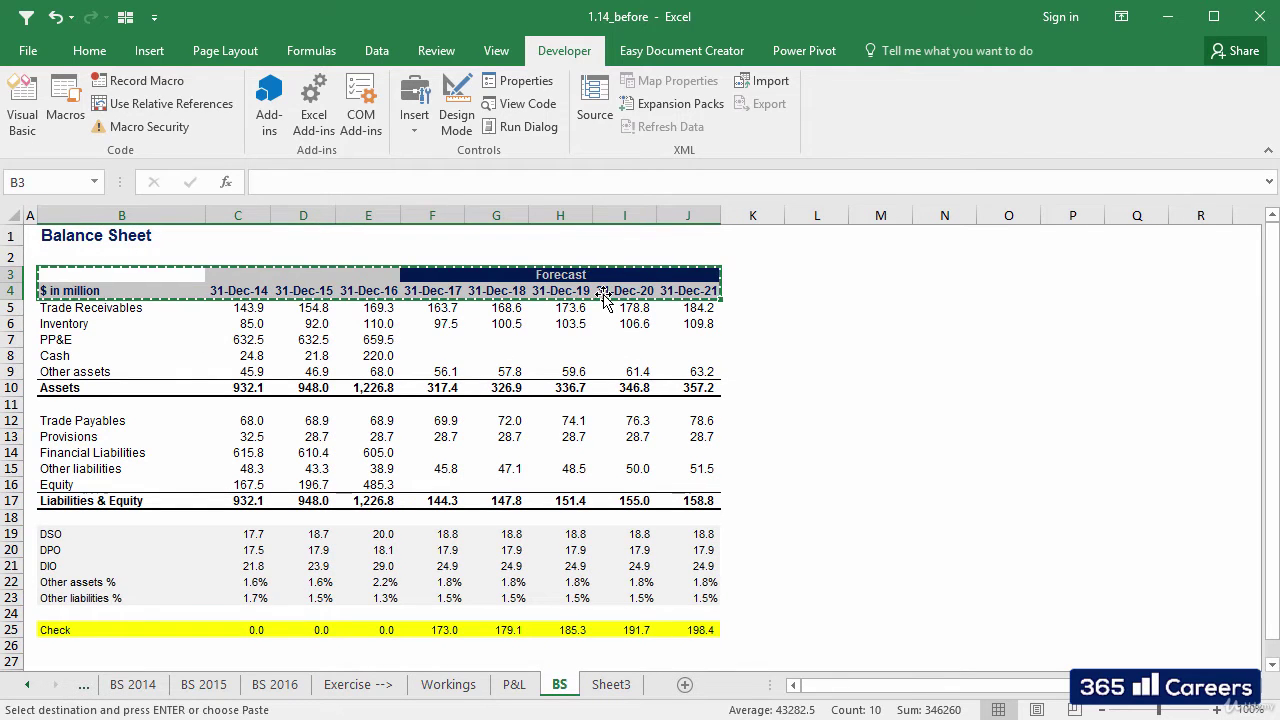
pyautogui.hotkey('ctrl', 'pagedown')
pyautogui.hotkey('ctrl', 'v')
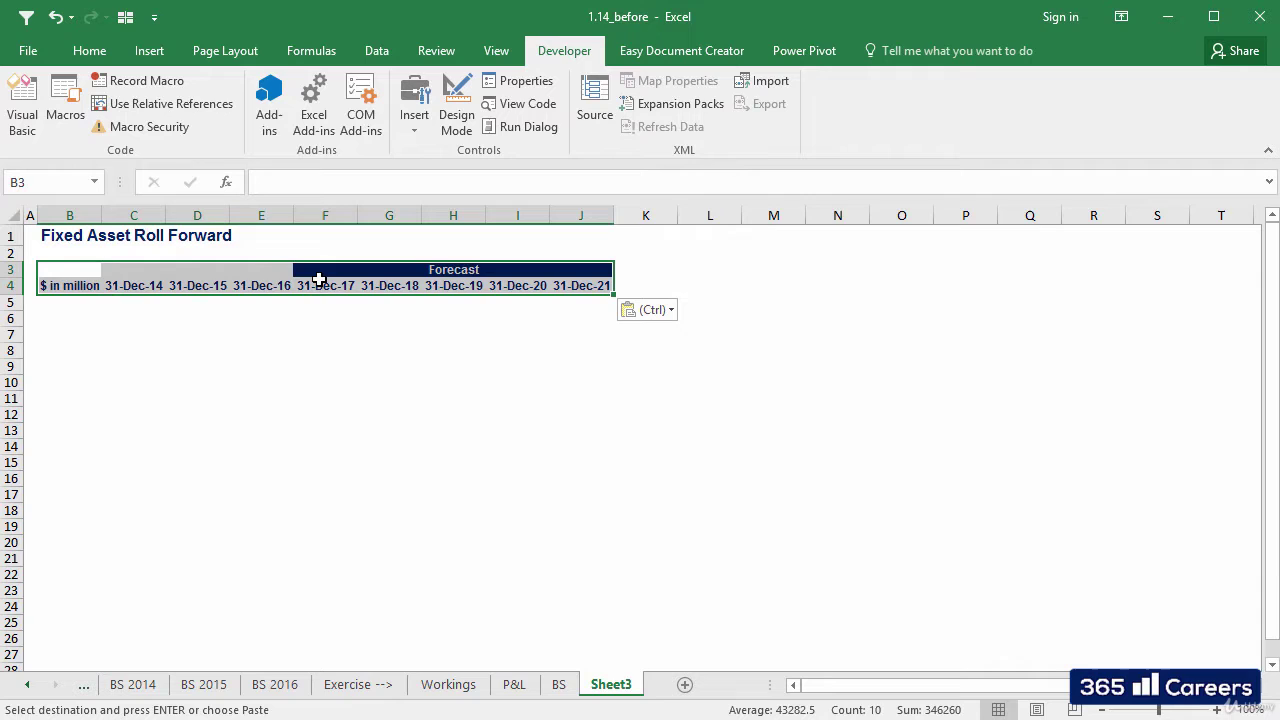
pyautogui.moveTo(118, 215); pyautogui.dragTo(177, 215)
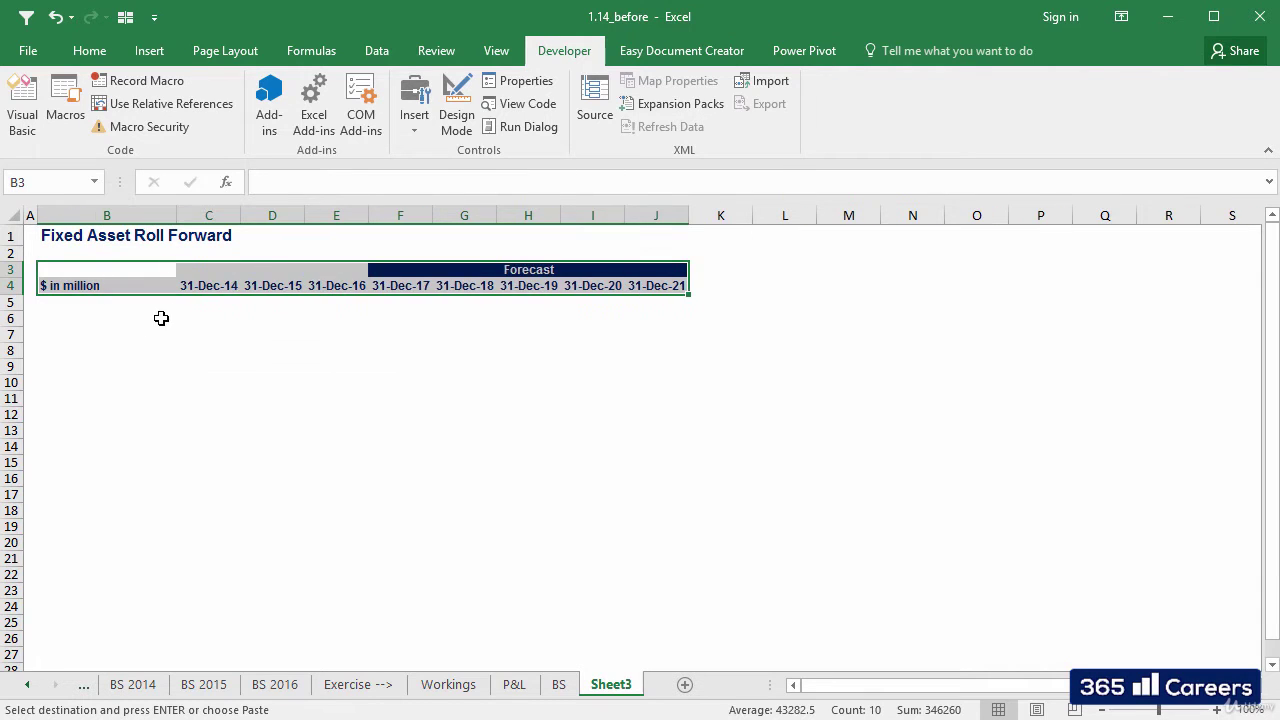
# Enter the row labels Beginning PP&E, D&A, Capex and Ending PP&E in cells B5 to B8
pyautogui.click(127, 333)
pyautogui.click(124, 319)
pyautogui.click(117, 303)
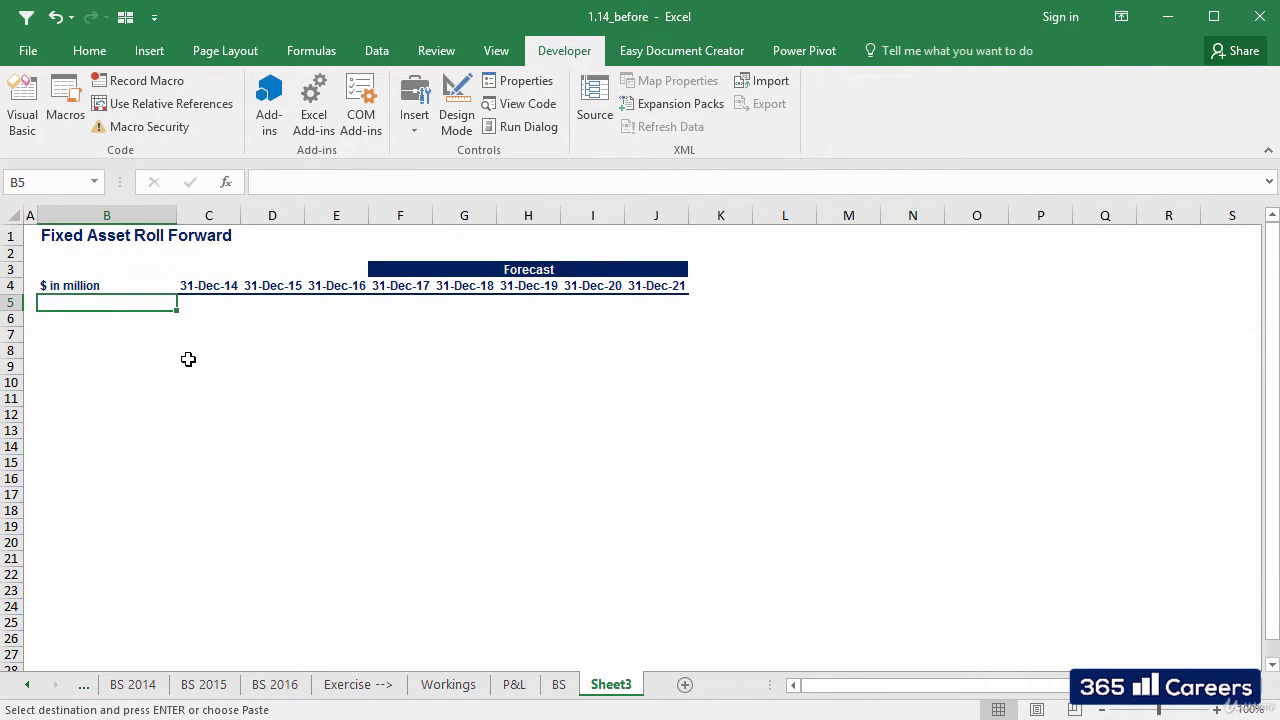
pyautogui.write('Beginning PP')
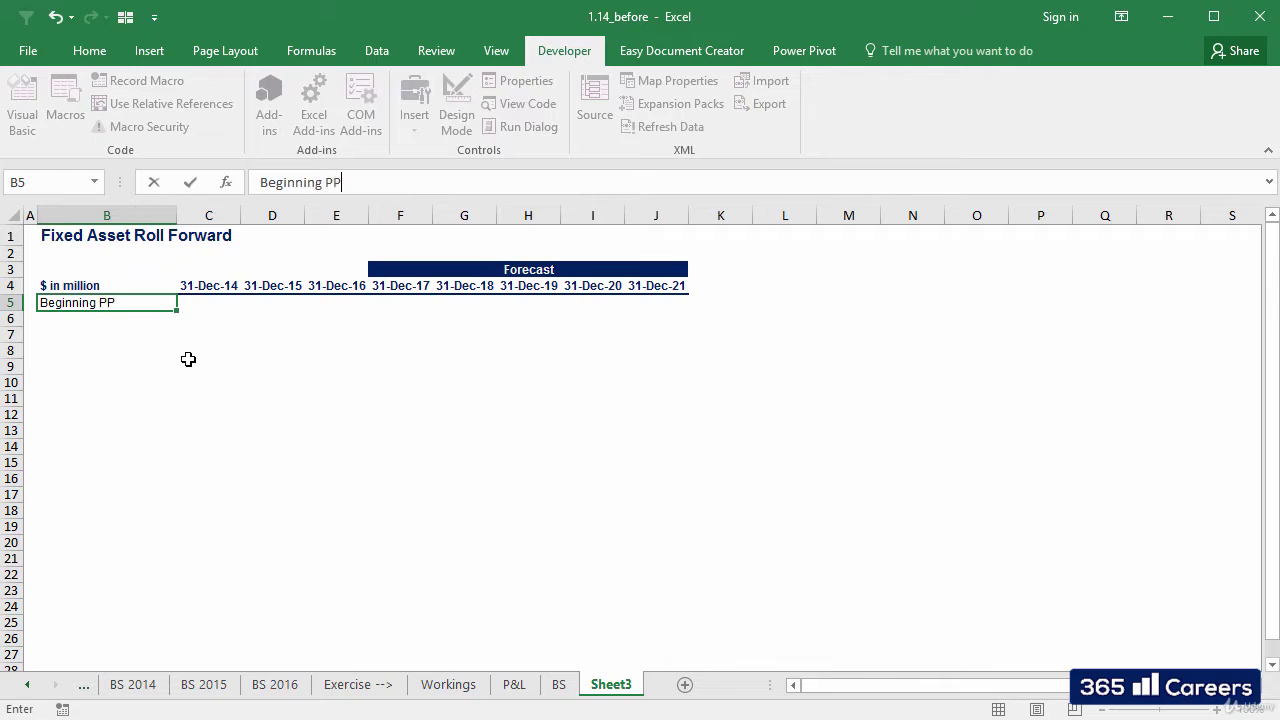
pyautogui.write('&E')
pyautogui.press('Return')
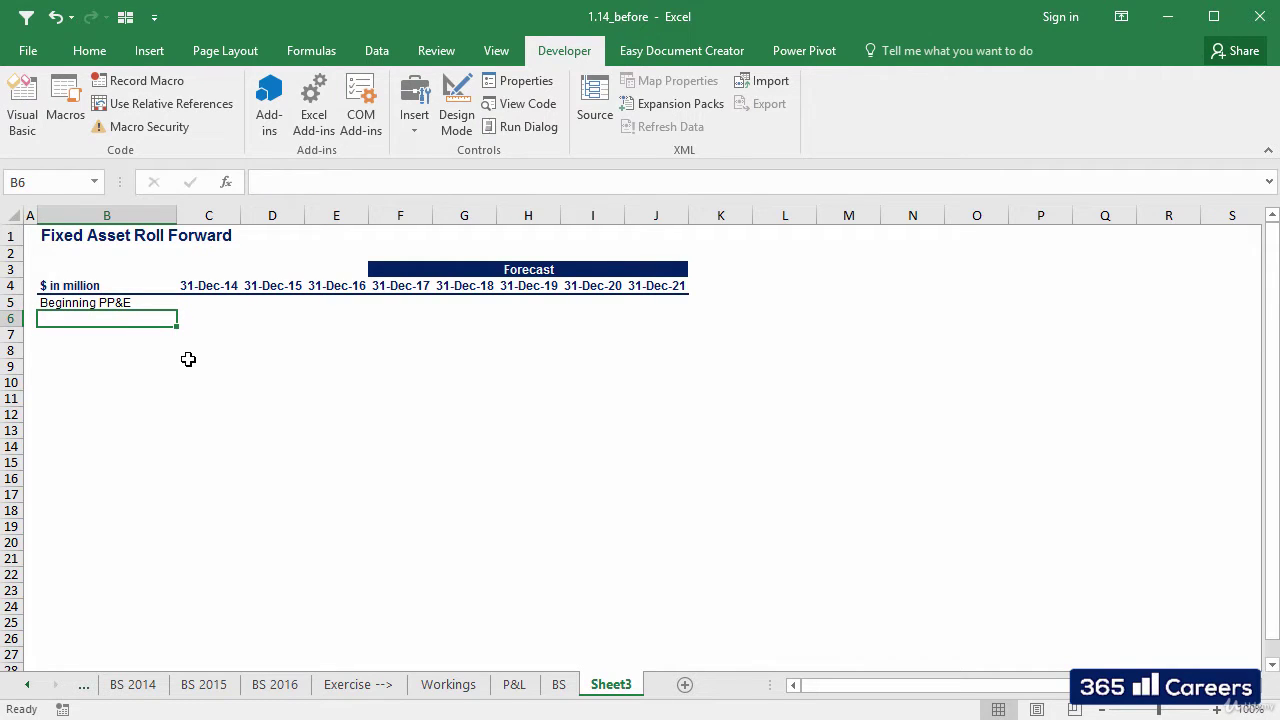
pyautogui.write('D&')
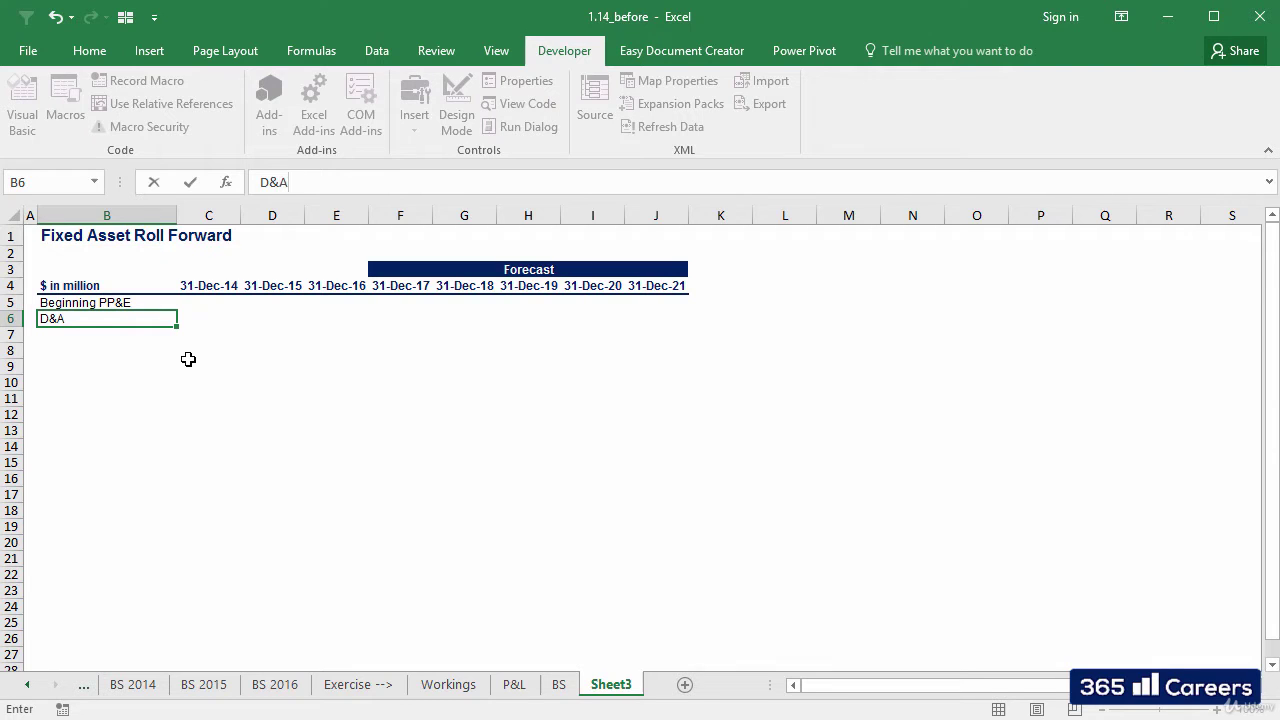
pyautogui.write('A')
pyautogui.press('Return')
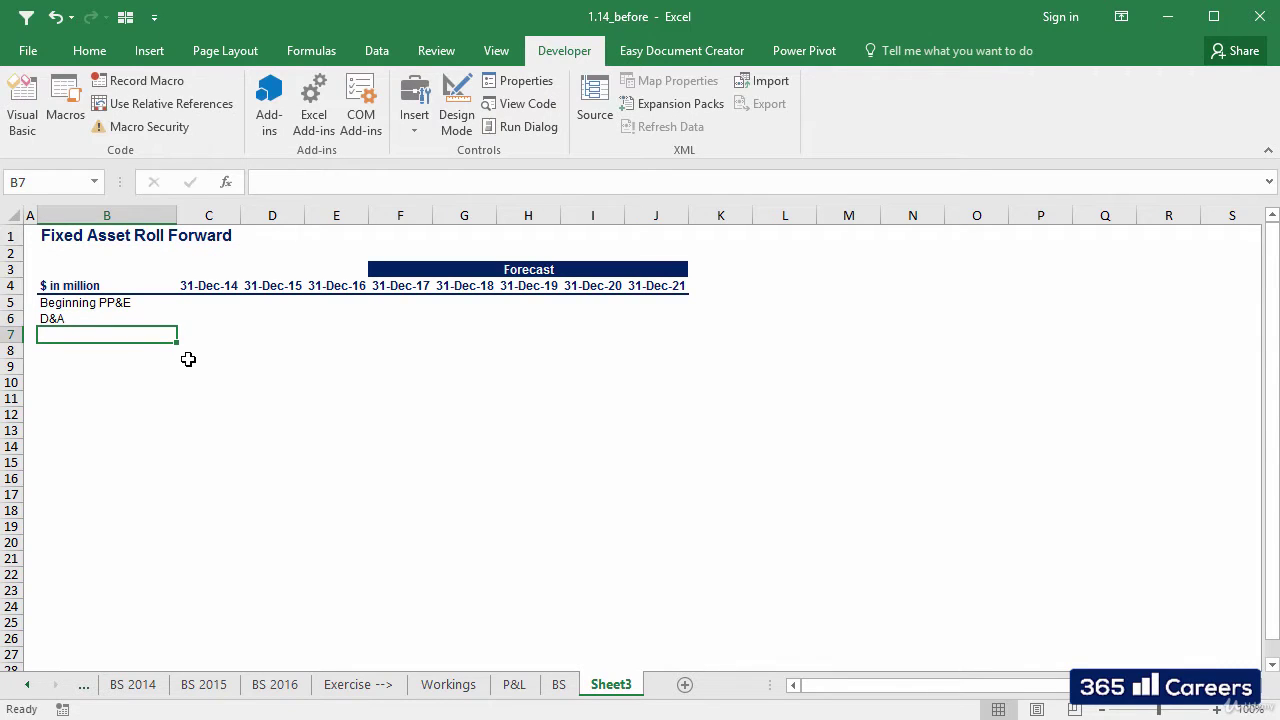
pyautogui.write('Capex')
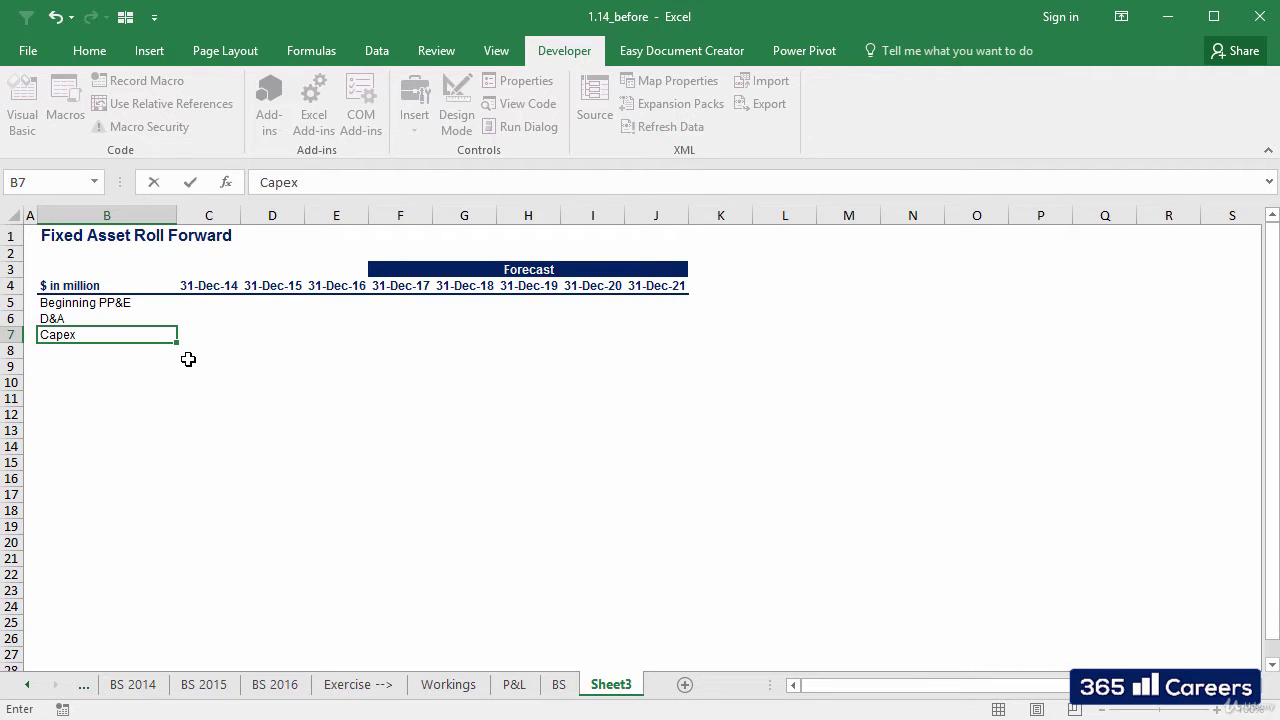
pyautogui.press('Return')
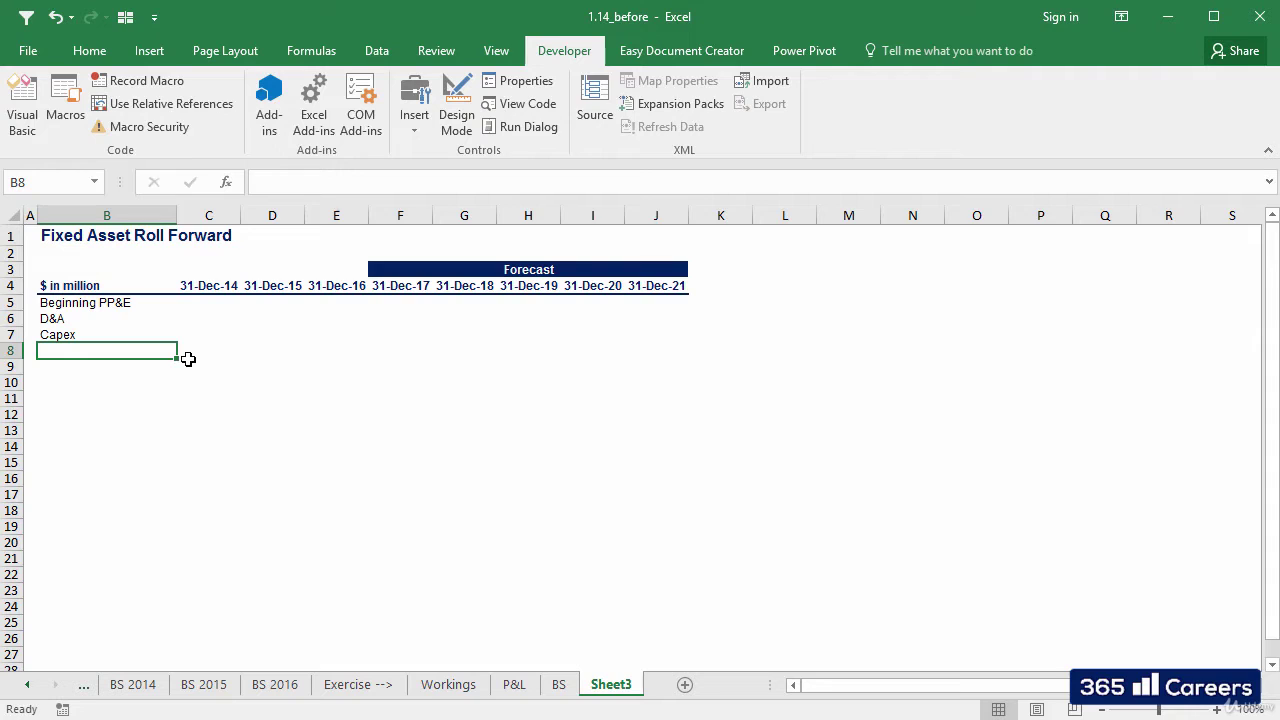
pyautogui.write('Ending')
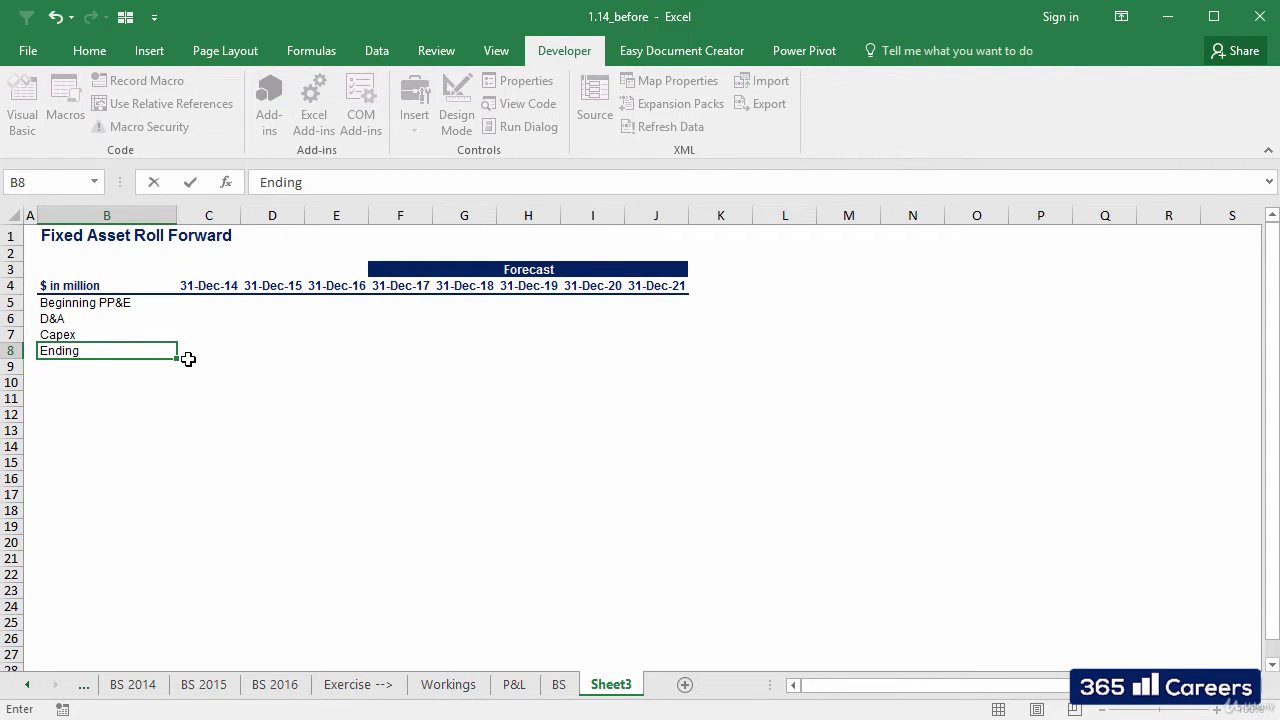
pyautogui.write(' PP&E')
pyautogui.press('Tab')
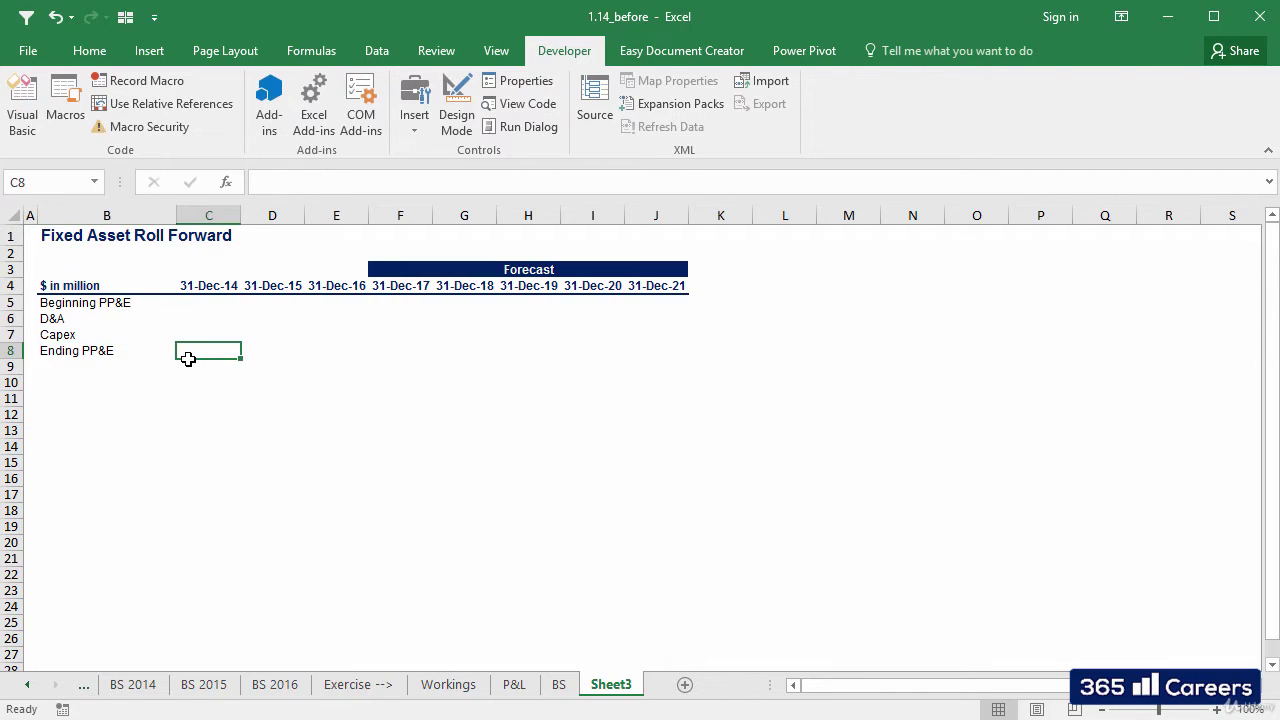
pyautogui.press('Left')
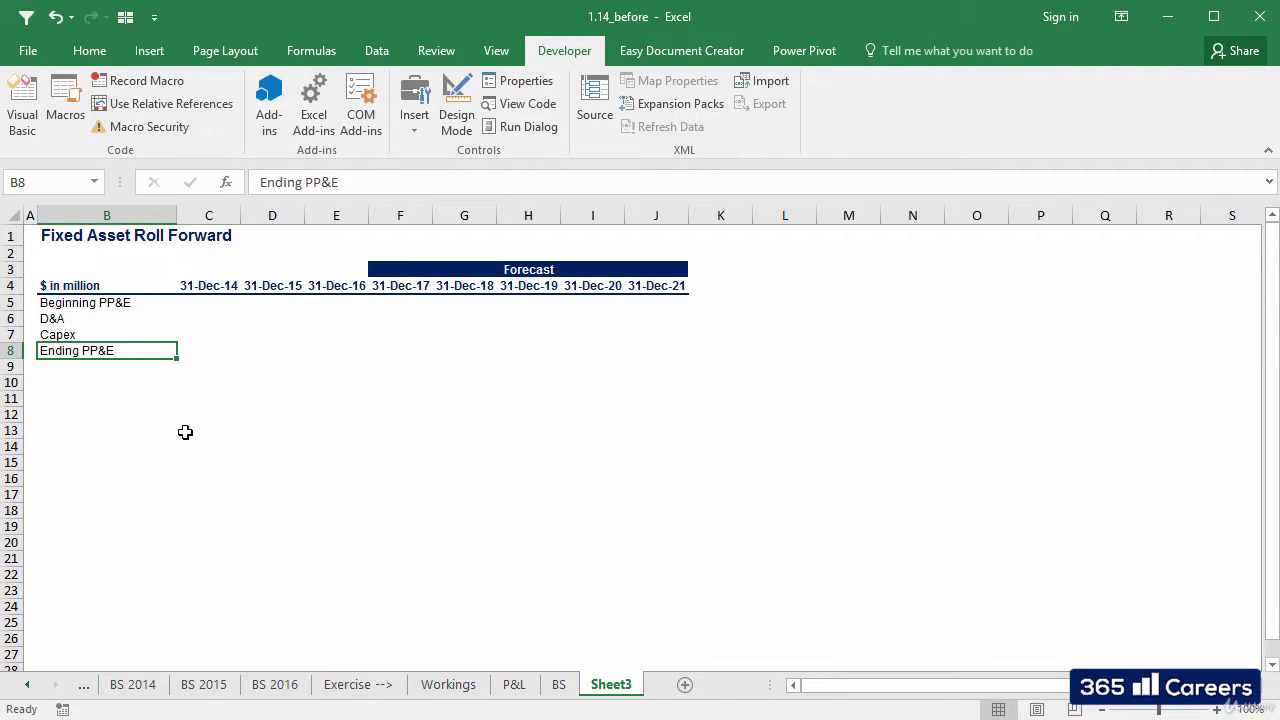
# Apply the Total Formatting cell style to the Ending PP&E row, from B8 to J8
pyautogui.click(78, 306)
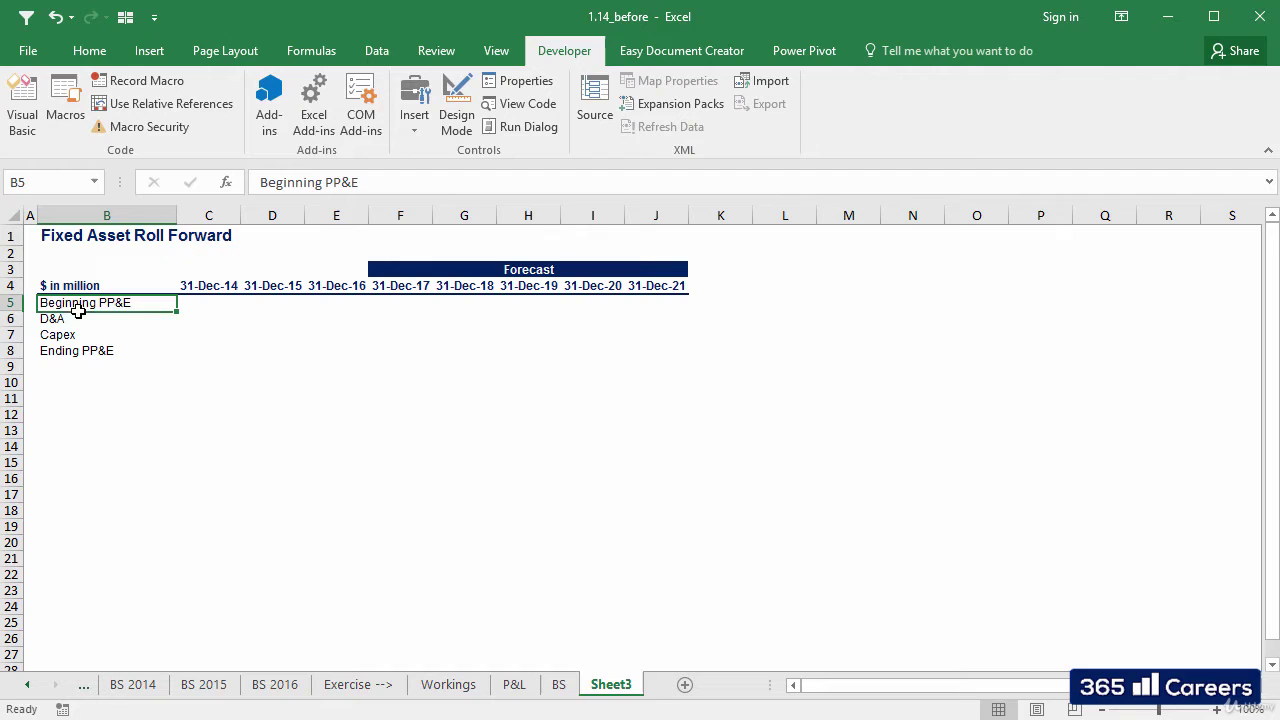
pyautogui.moveTo(78, 310); pyautogui.dragTo(80, 352)
pyautogui.click(80, 352)
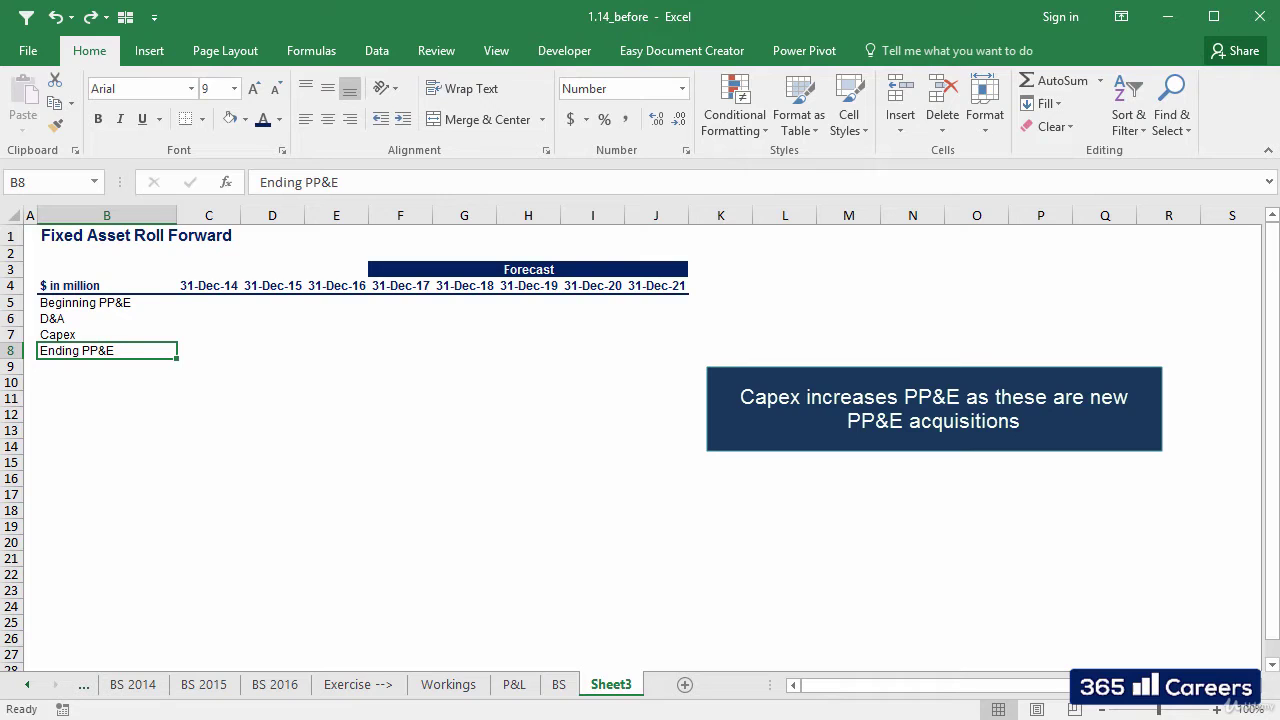
pyautogui.hotkey('shift', 'Right')
pyautogui.hotkey('shift', 'Right')
pyautogui.hotkey('shift', 'Right')
pyautogui.hotkey('shift', 'Right')
pyautogui.hotkey('shift', 'Right')
pyautogui.hotkey('shift', 'Right')
pyautogui.hotkey('shift', 'Right')
pyautogui.hotkey('shift', 'Right')
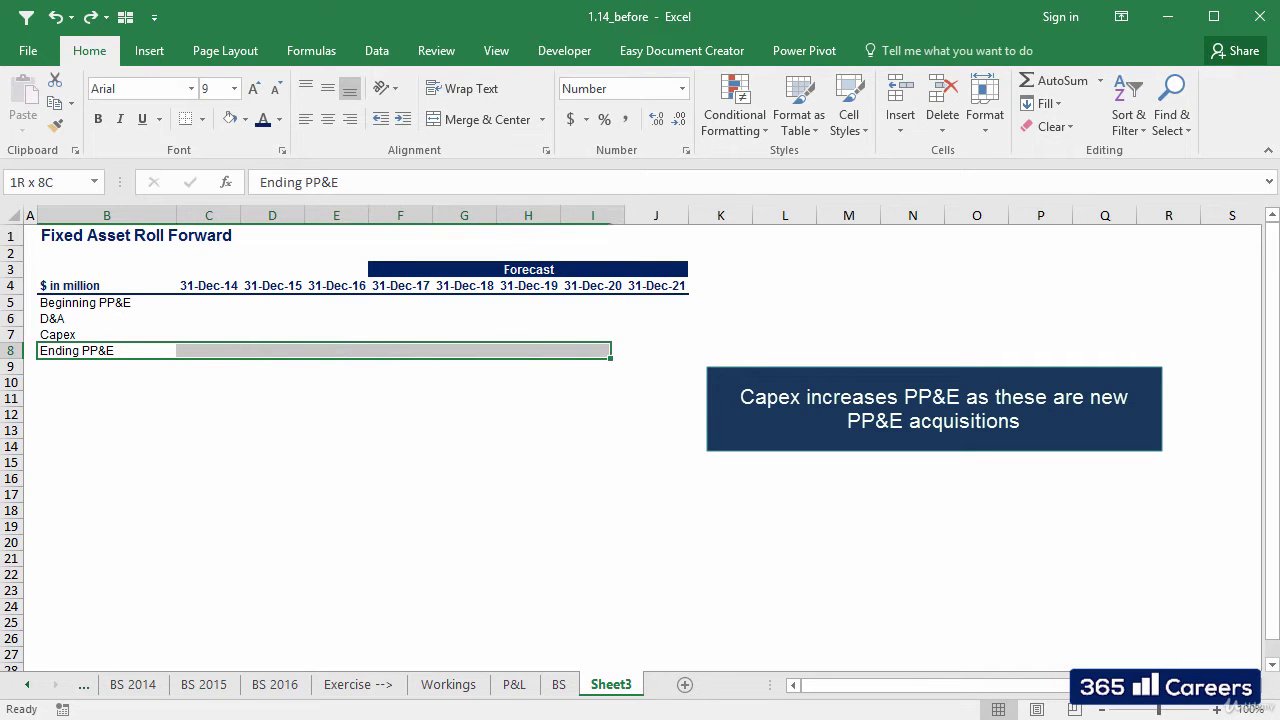
pyautogui.hotkey('alt', 'h')
pyautogui.press('j')
pyautogui.press('Right')
pyautogui.press('Right')
pyautogui.press('Right')
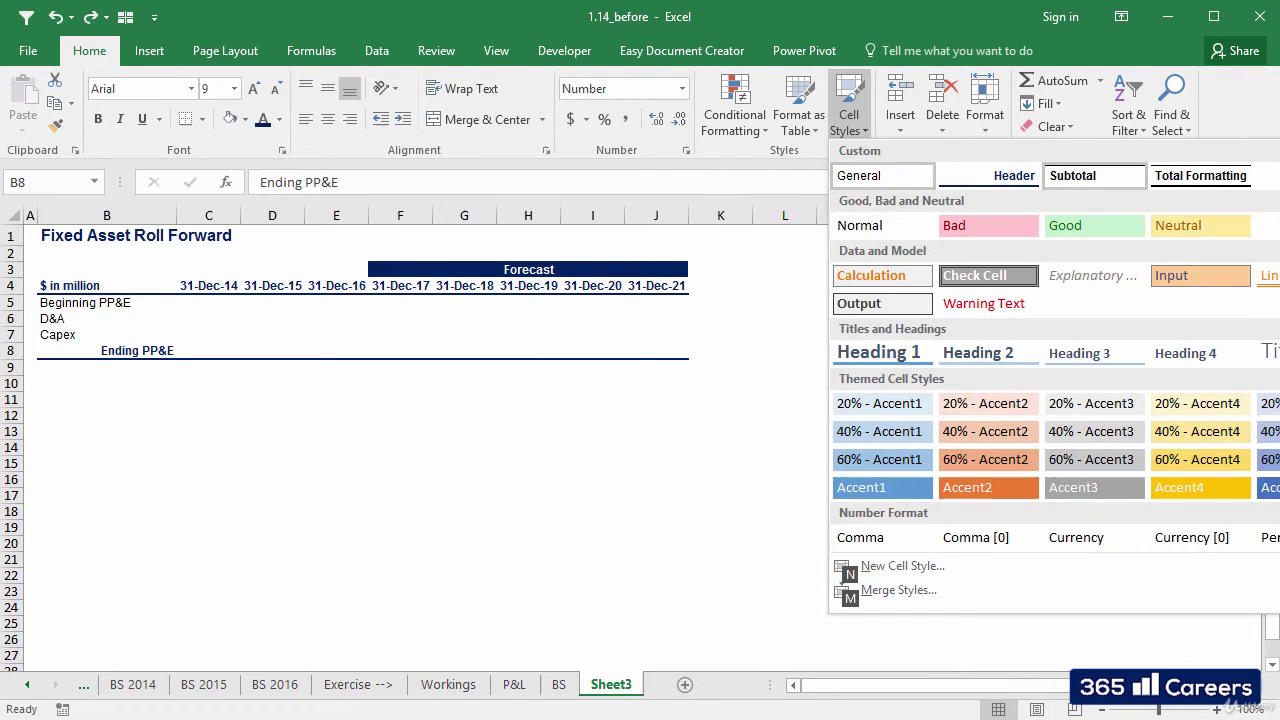
pyautogui.press('Return')
# Enter the formula =SUM(C5:C7) in C8 as the 31-Dec-14 Ending PP&E
pyautogui.press('Right')
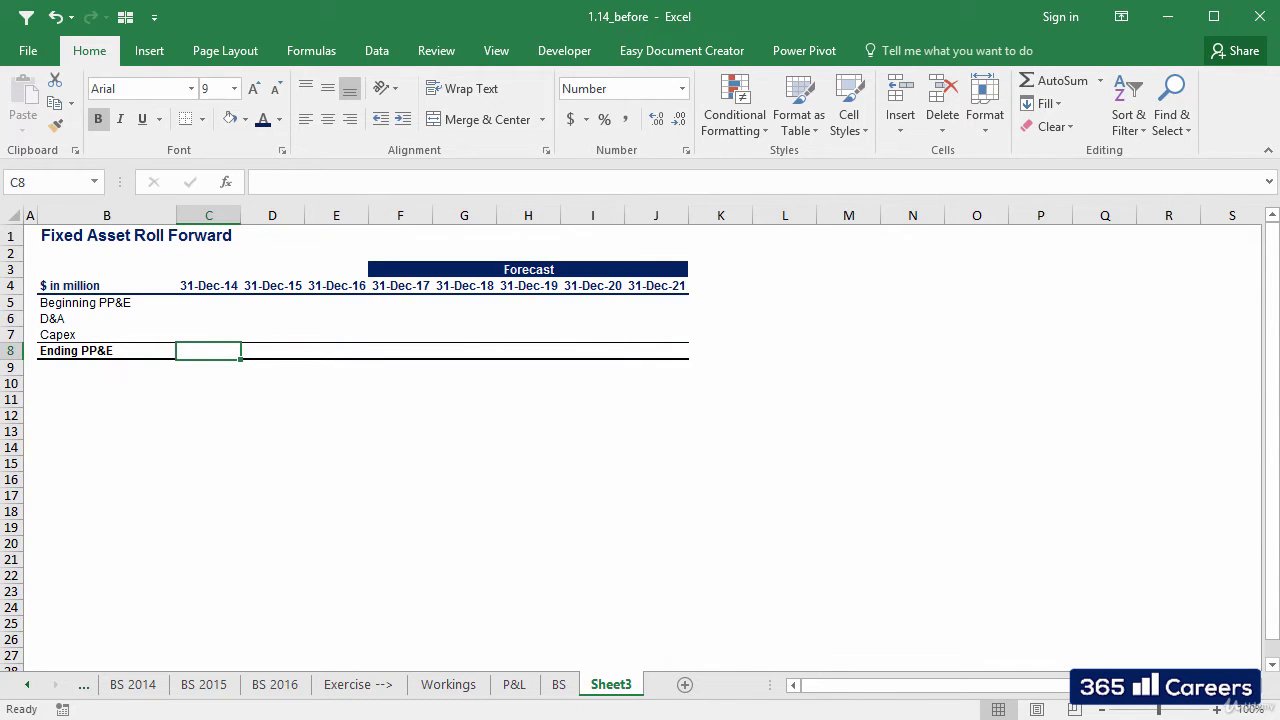
pyautogui.write('=SUM(')
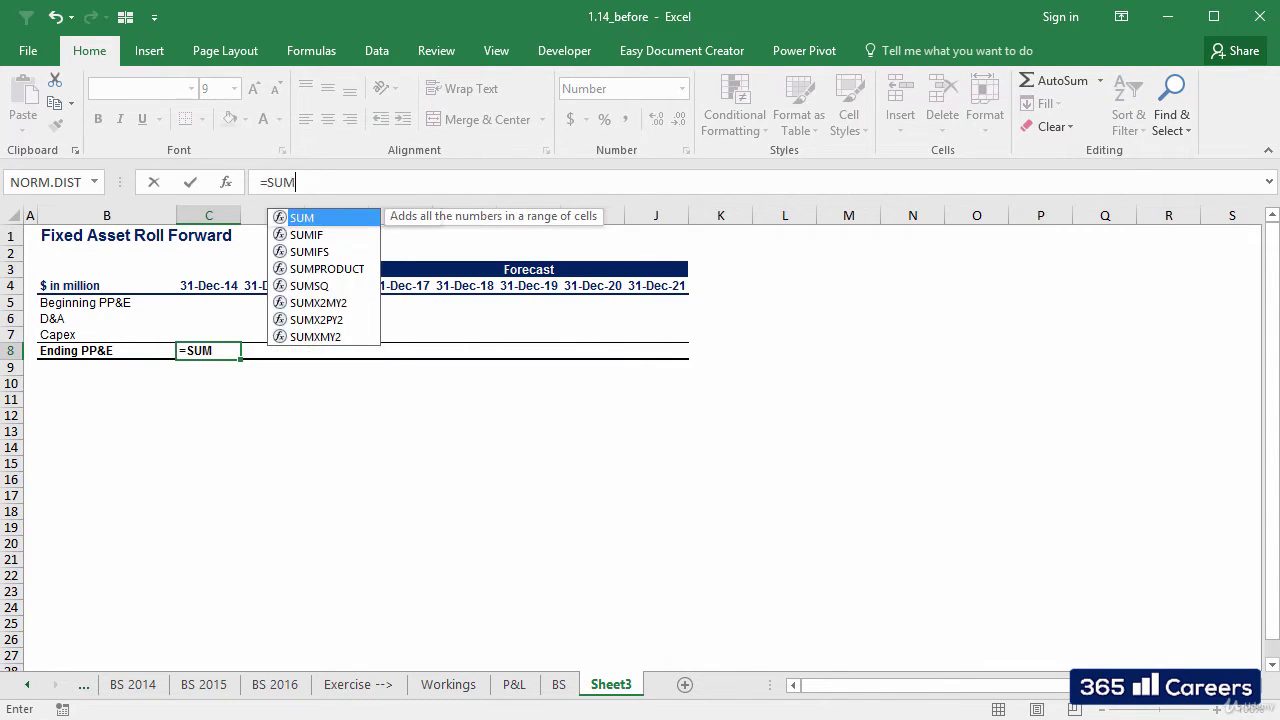
pyautogui.press('Up')
pyautogui.hotkey('shift', 'Up')
pyautogui.hotkey('shift', 'Up')
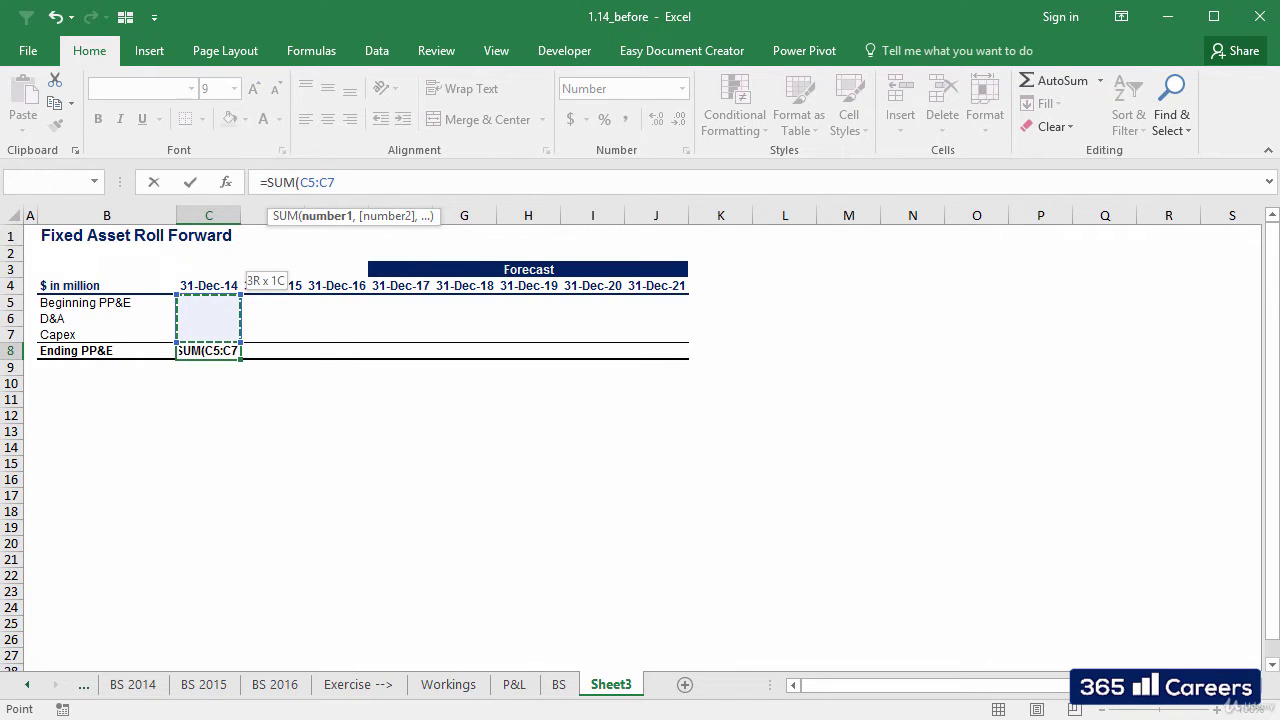
pyautogui.write(')')
pyautogui.press('Return')
# Copy the Ending PP&E sum formula from C8 across the row through J8
pyautogui.press('Up')
pyautogui.hotkey('ctrl', 'c')
pyautogui.hotkey('shift', 'Right')
pyautogui.hotkey('shift', 'Right')
pyautogui.hotkey('shift', 'Right')
pyautogui.hotkey('shift', 'Right')
pyautogui.hotkey('shift', 'Right')
pyautogui.hotkey('shift', 'Right')
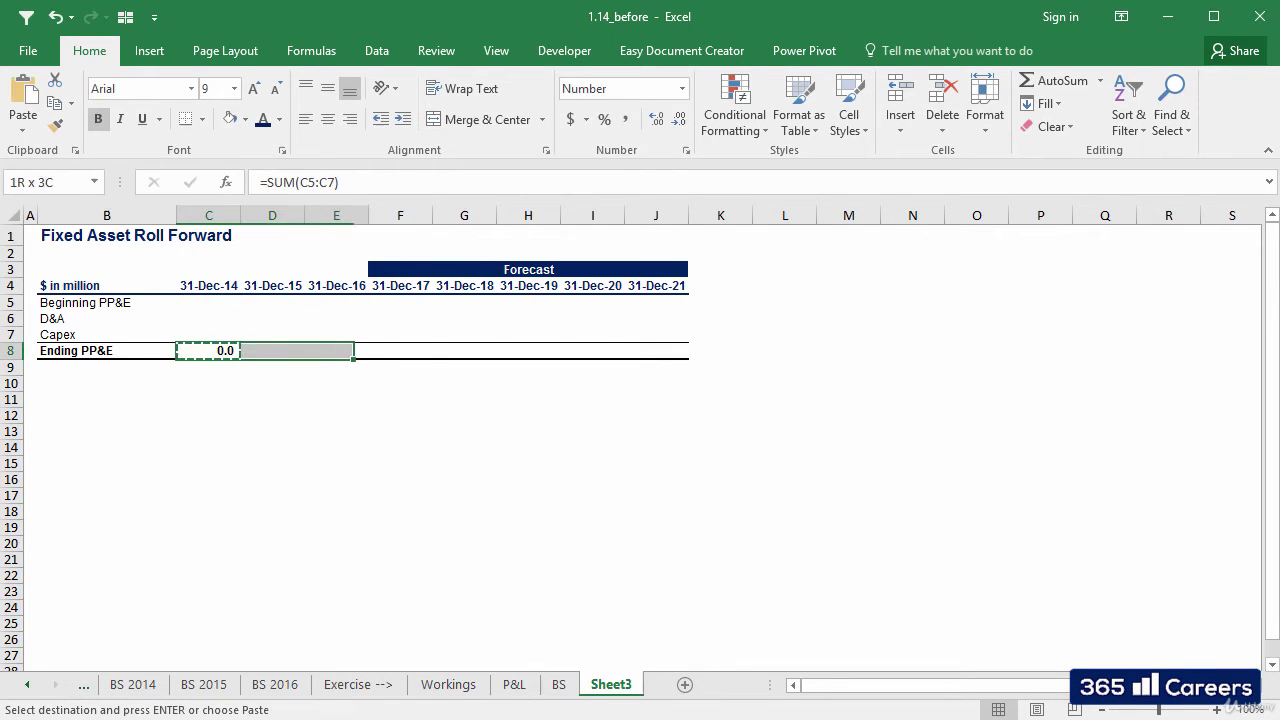
pyautogui.hotkey('shift', 'Right')
pyautogui.hotkey('ctrl', 'v')
# Link the 31-Dec-15 Beginning PP&E in D5 to the 31-Dec-14 PP&E in cell C7 of the BS sheet
pyautogui.press('Up')
pyautogui.press('Up')
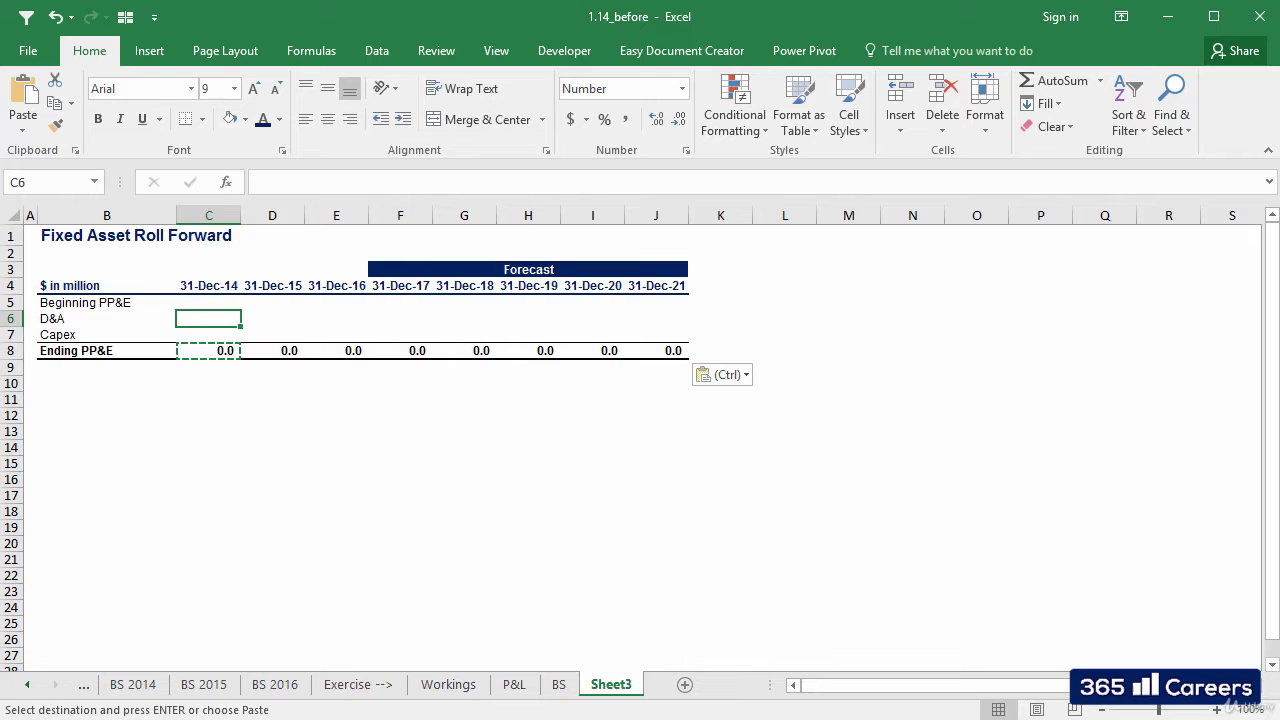
pyautogui.press('Up')
pyautogui.press('Right')
pyautogui.write('=')
pyautogui.hotkey('ctrl', 'pageup')
pyautogui.hotkey('ctrl', 'pageup')
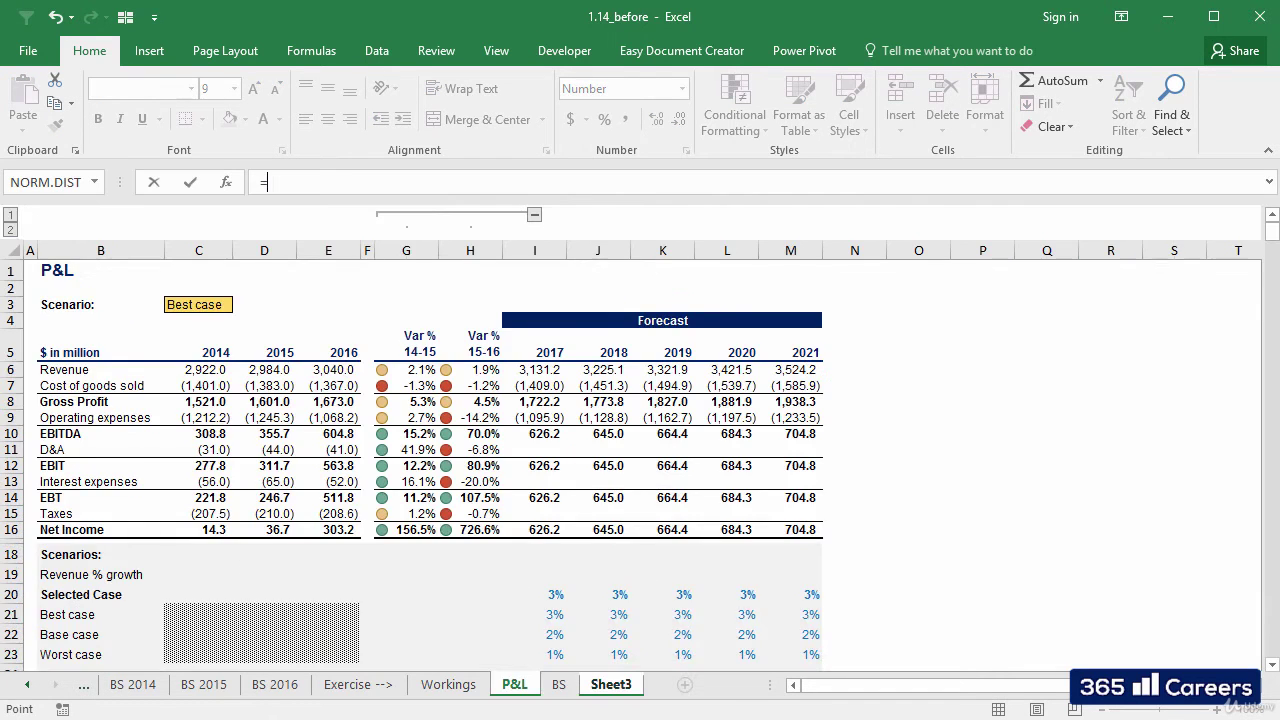
pyautogui.hotkey('ctrl', 'pagedown')
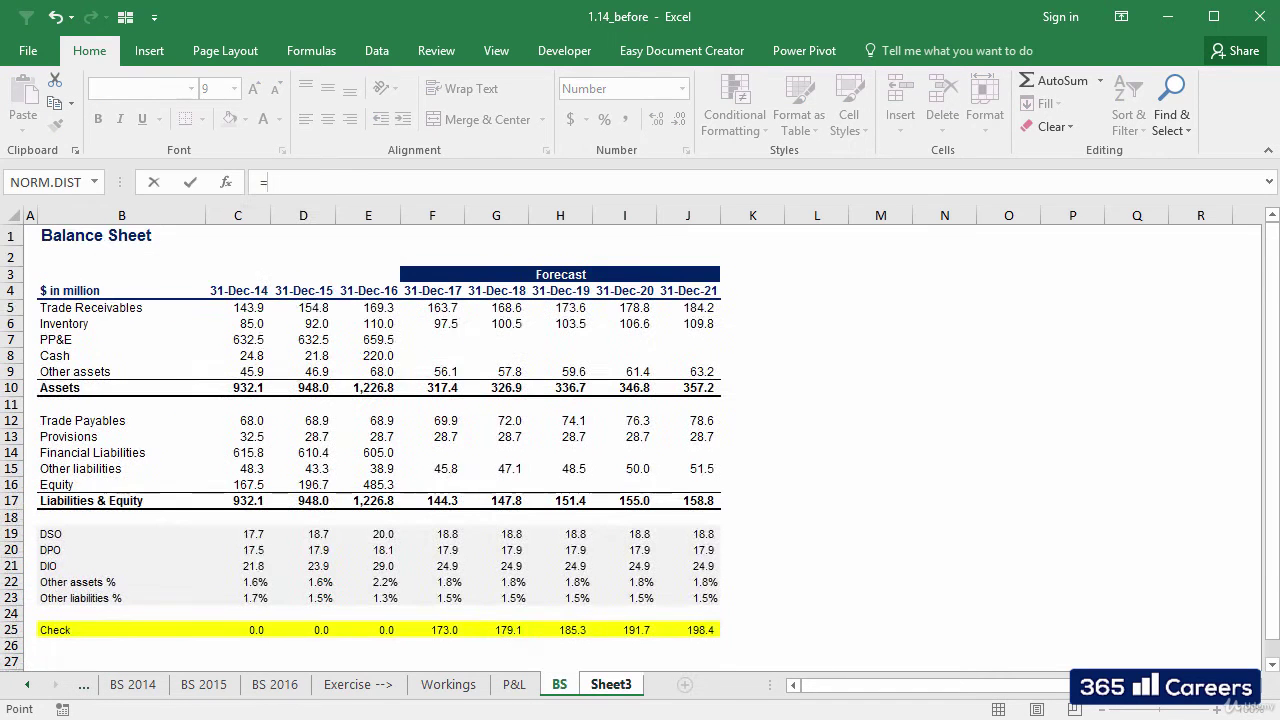
pyautogui.click(250, 340)
pyautogui.press('Return')
# Link the 31-Dec-15 D&A in D6 to the 2015 D&A in cell D11 of the P&L sheet
pyautogui.write('=')
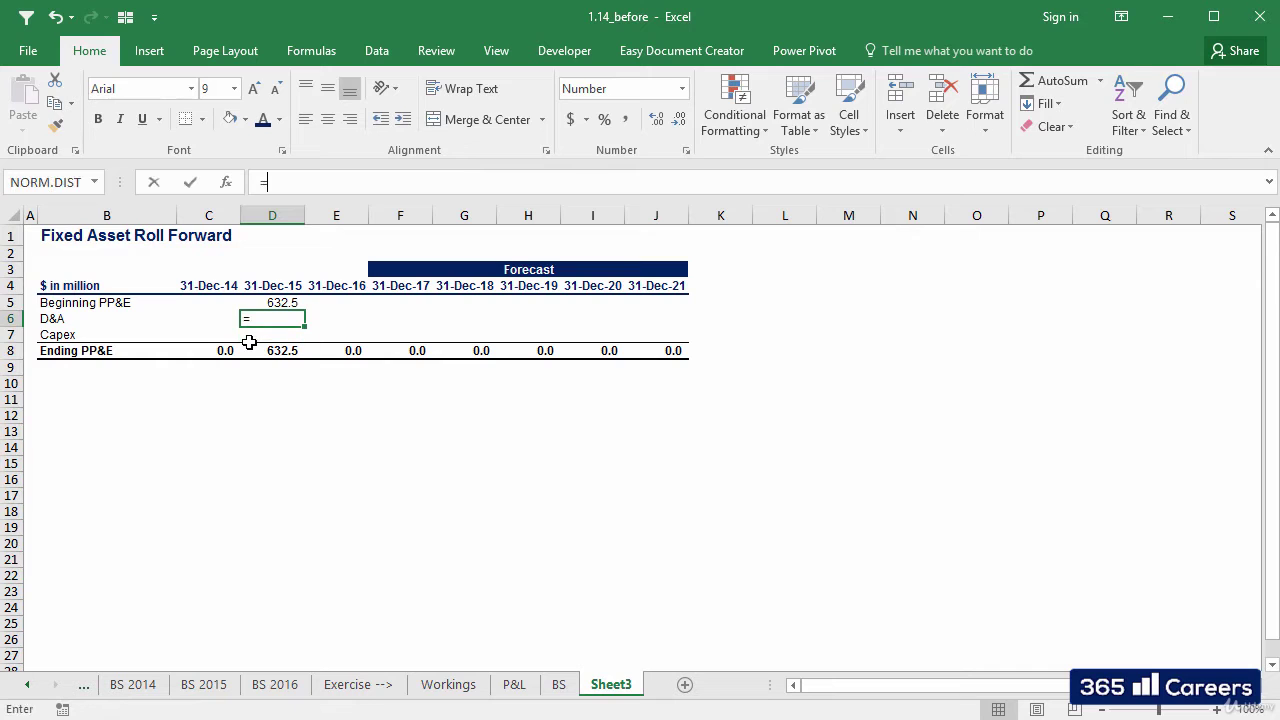
pyautogui.hotkey('ctrl', 'pageup')
pyautogui.hotkey('ctrl', 'pageup')
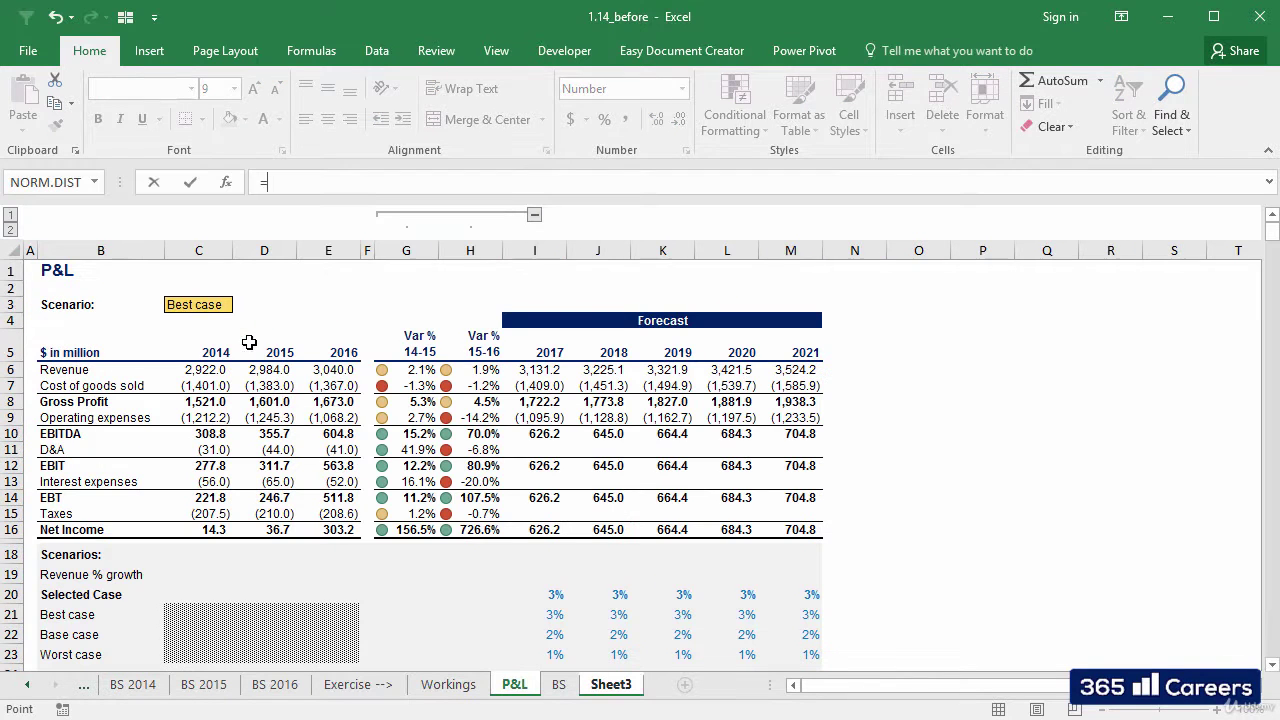
pyautogui.click(282, 447)
pyautogui.press('Return')
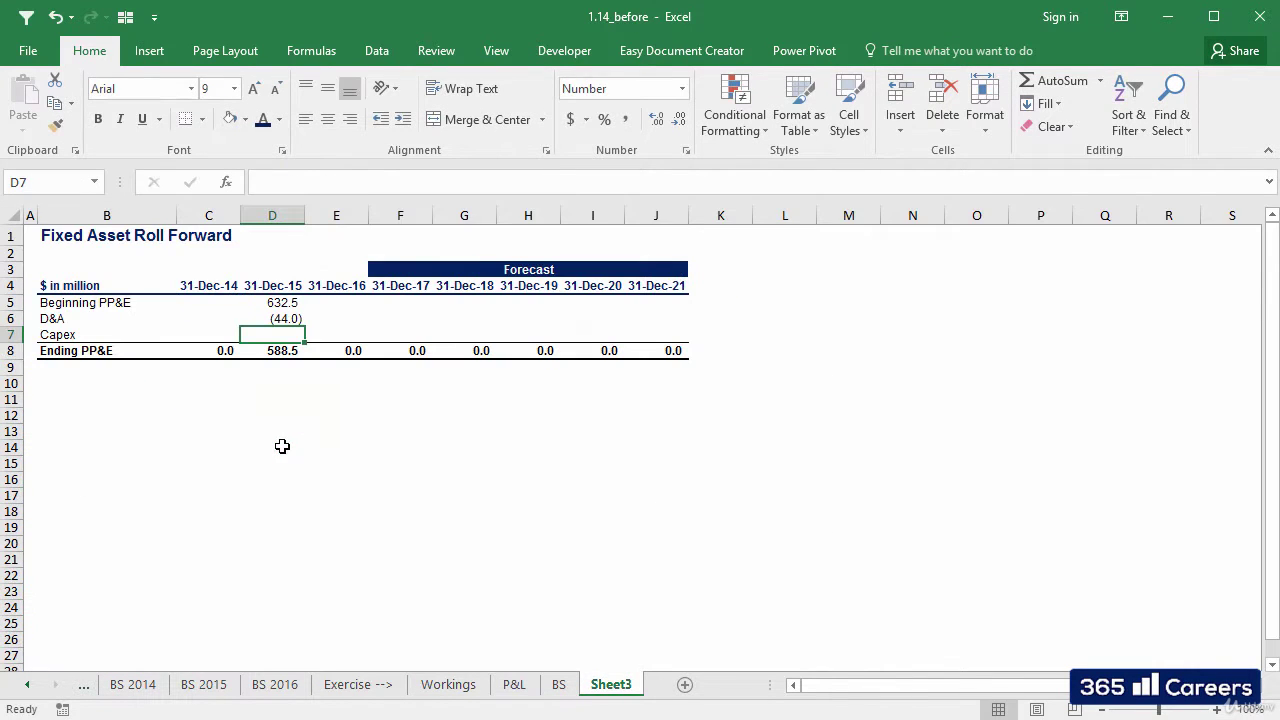
# Replace the 31-Dec-15 Ending PP&E formula in D8 with a link to the 31-Dec-15 PP&E in cell D7 of the BS sheet
pyautogui.press('Down')
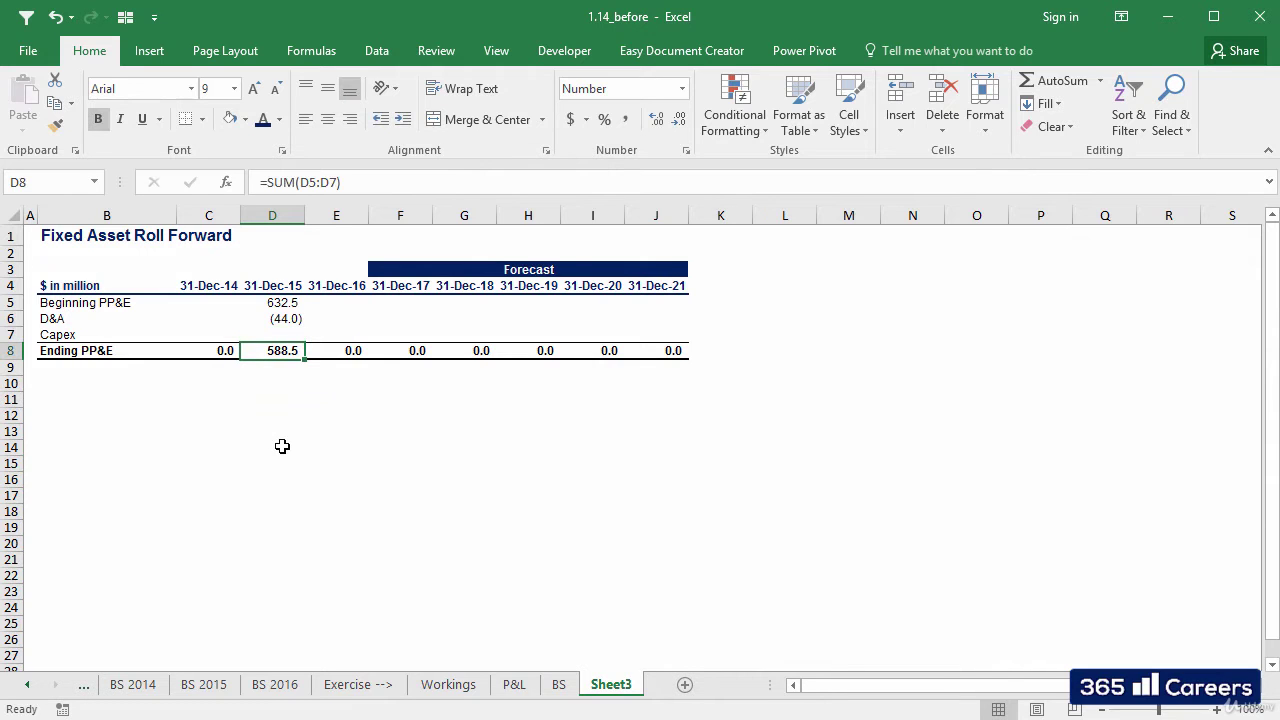
pyautogui.write('=')
pyautogui.hotkey('ctrl', 'pageup')
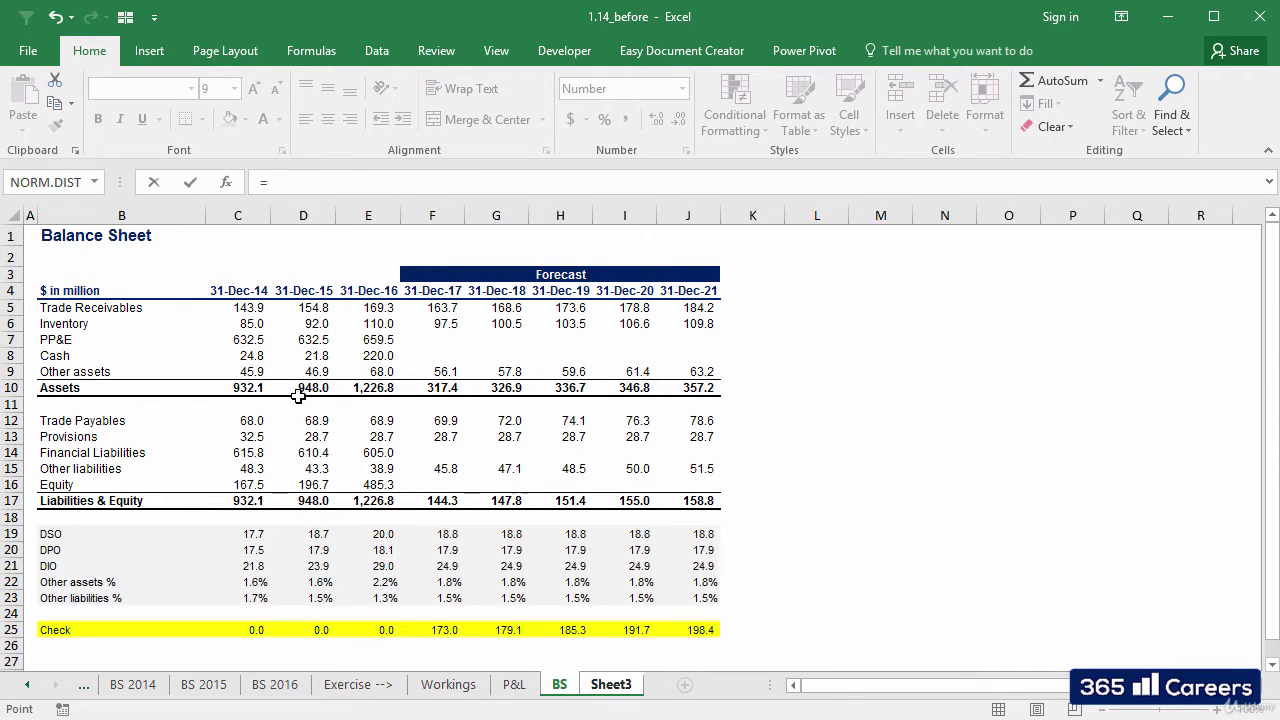
pyautogui.click(303, 340)
pyautogui.press('Return')
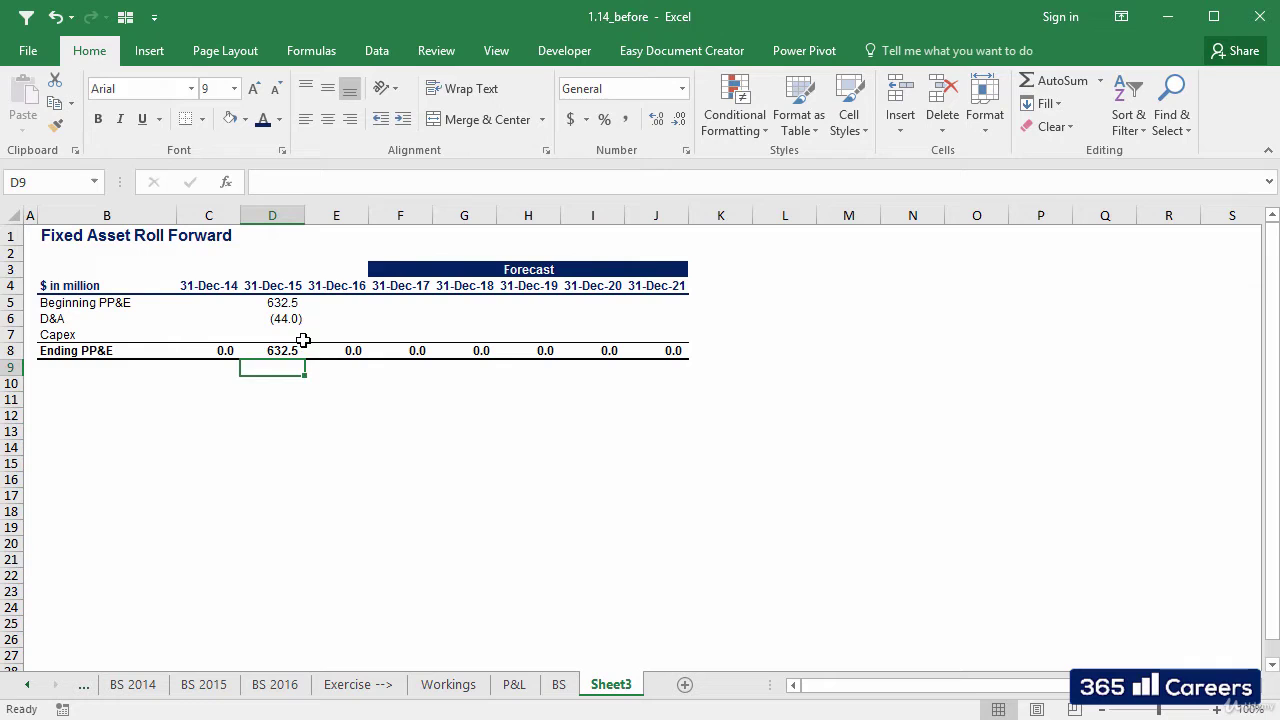
pyautogui.press('Up')
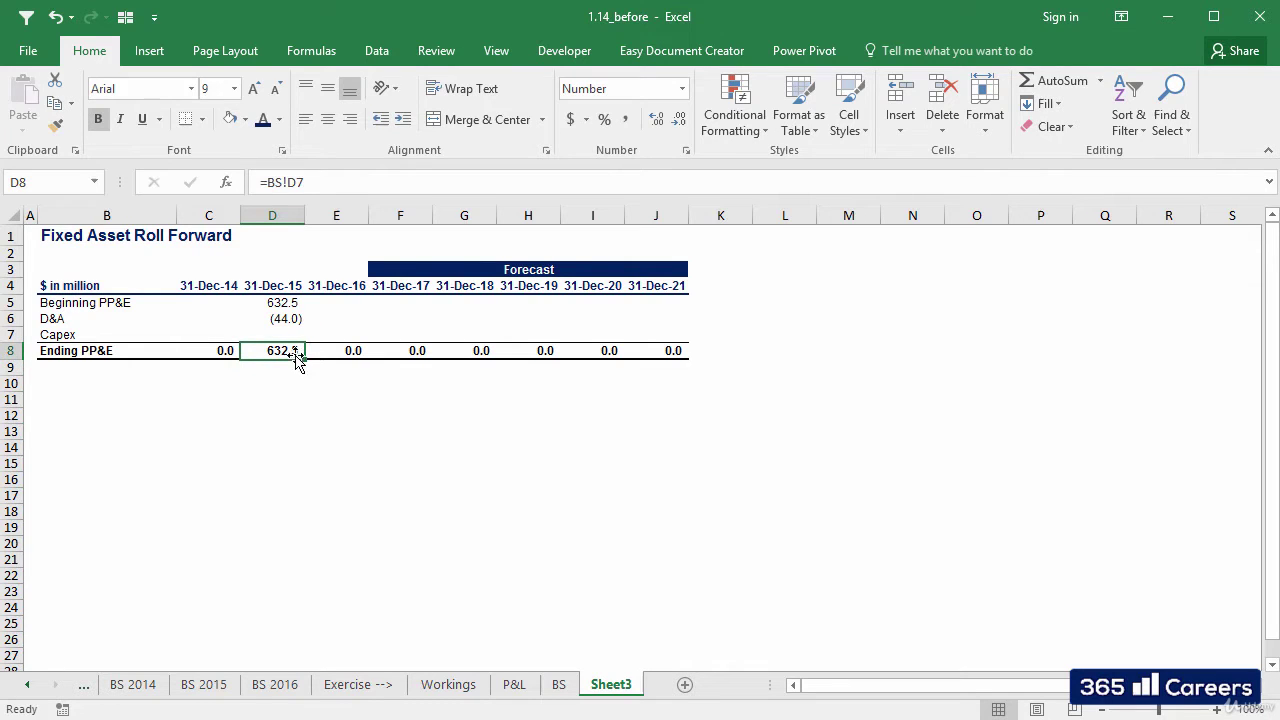
# Calculate the 31-Dec-15 Capex in D7 as ending PP&E less D&A and beginning PP&E with =D8-D6-D5
pyautogui.click(286, 334)
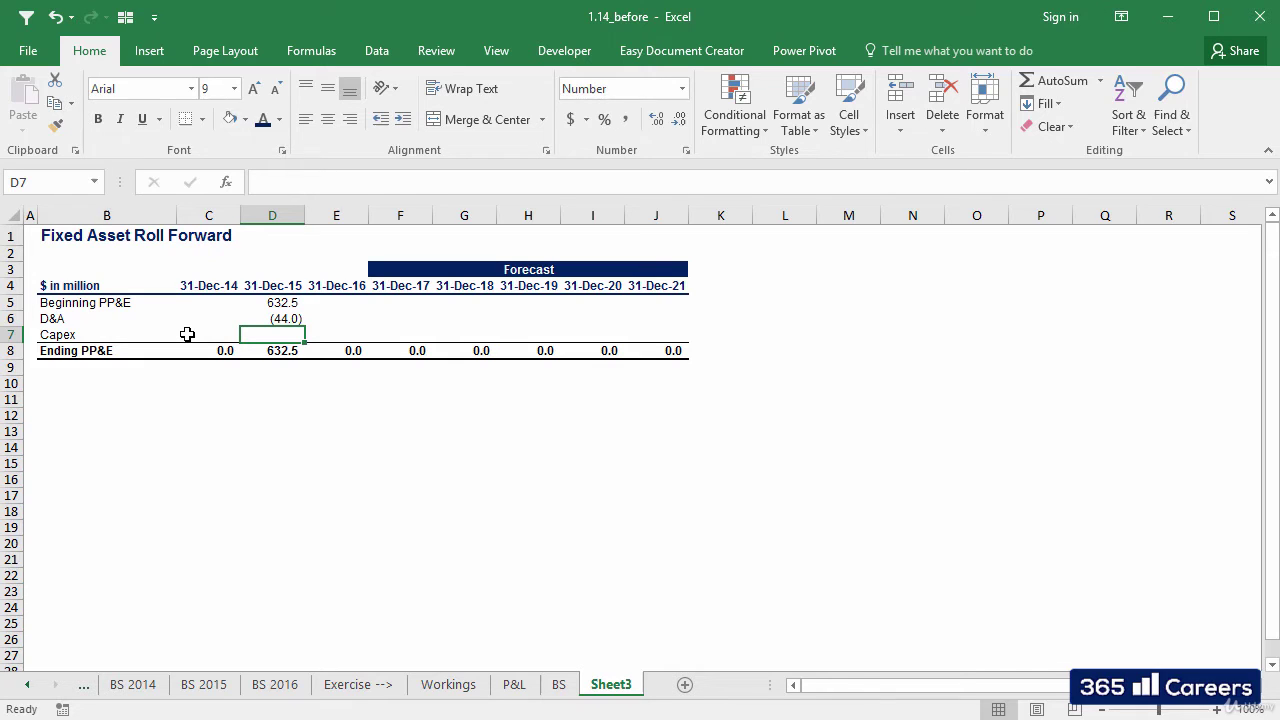
pyautogui.write('=')
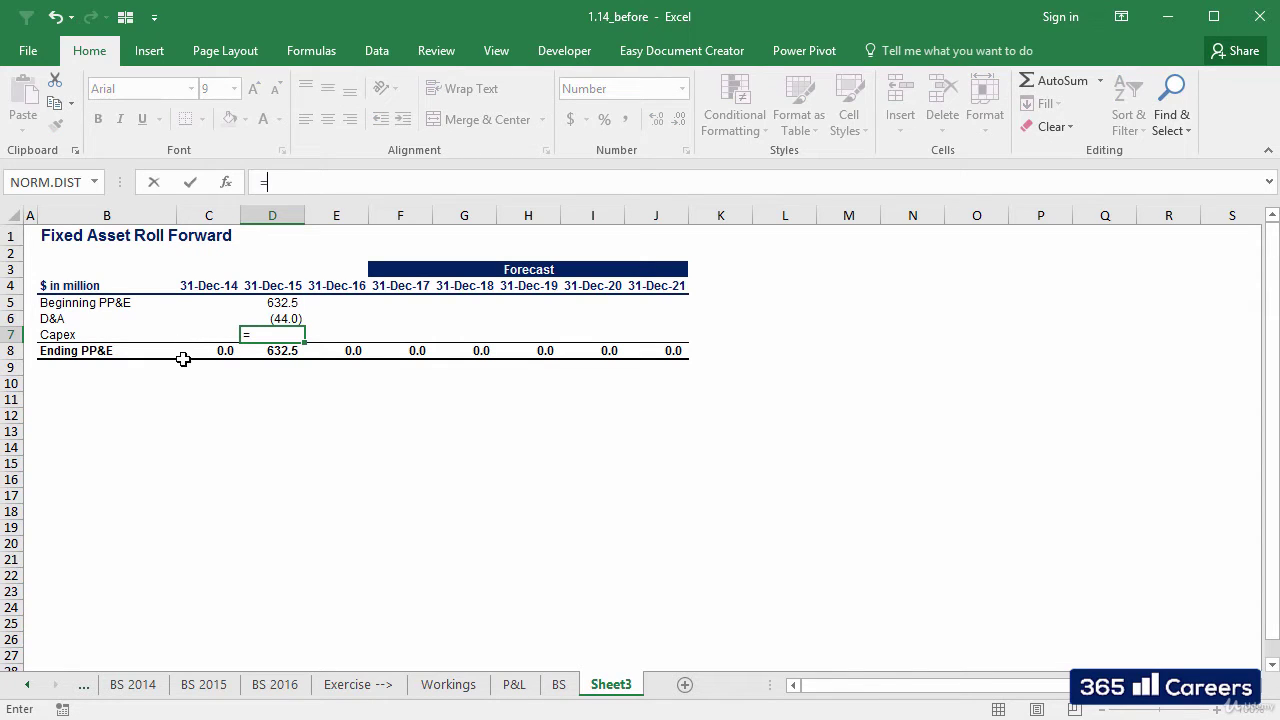
pyautogui.click(277, 355)
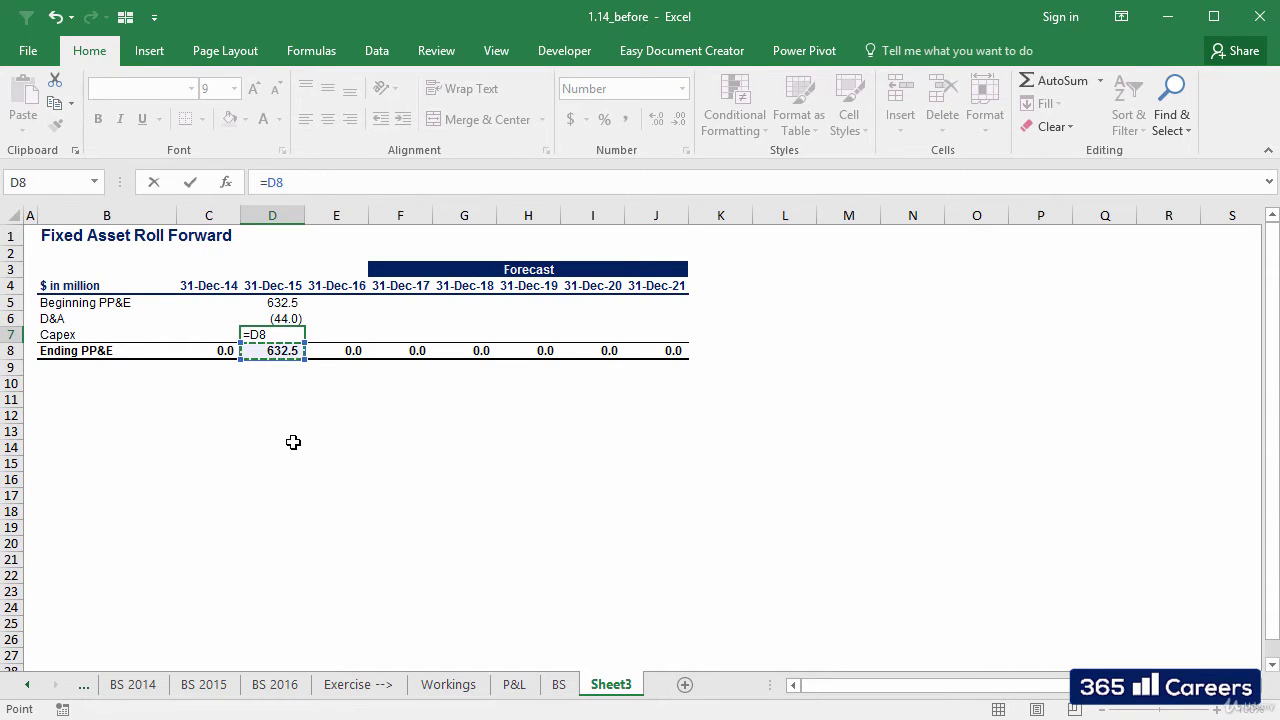
pyautogui.write('-')
pyautogui.click(284, 318)
pyautogui.write('-')
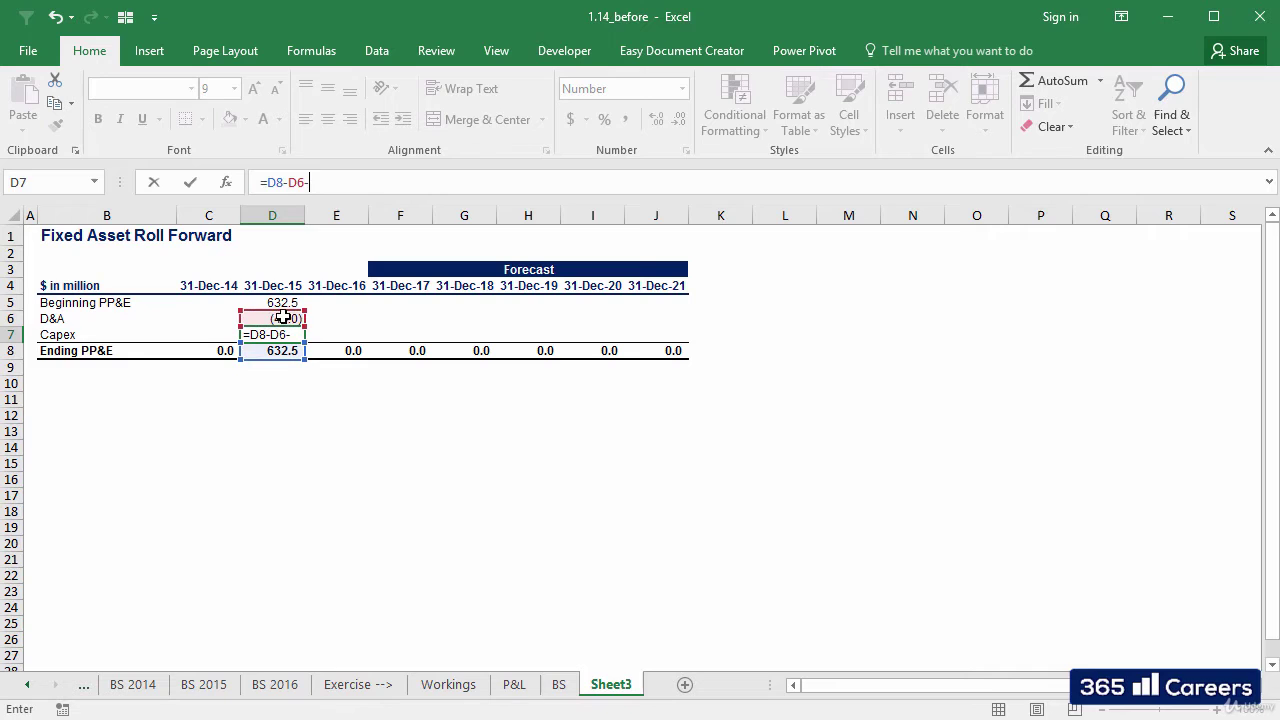
pyautogui.click(277, 302)
pyautogui.press('Return')
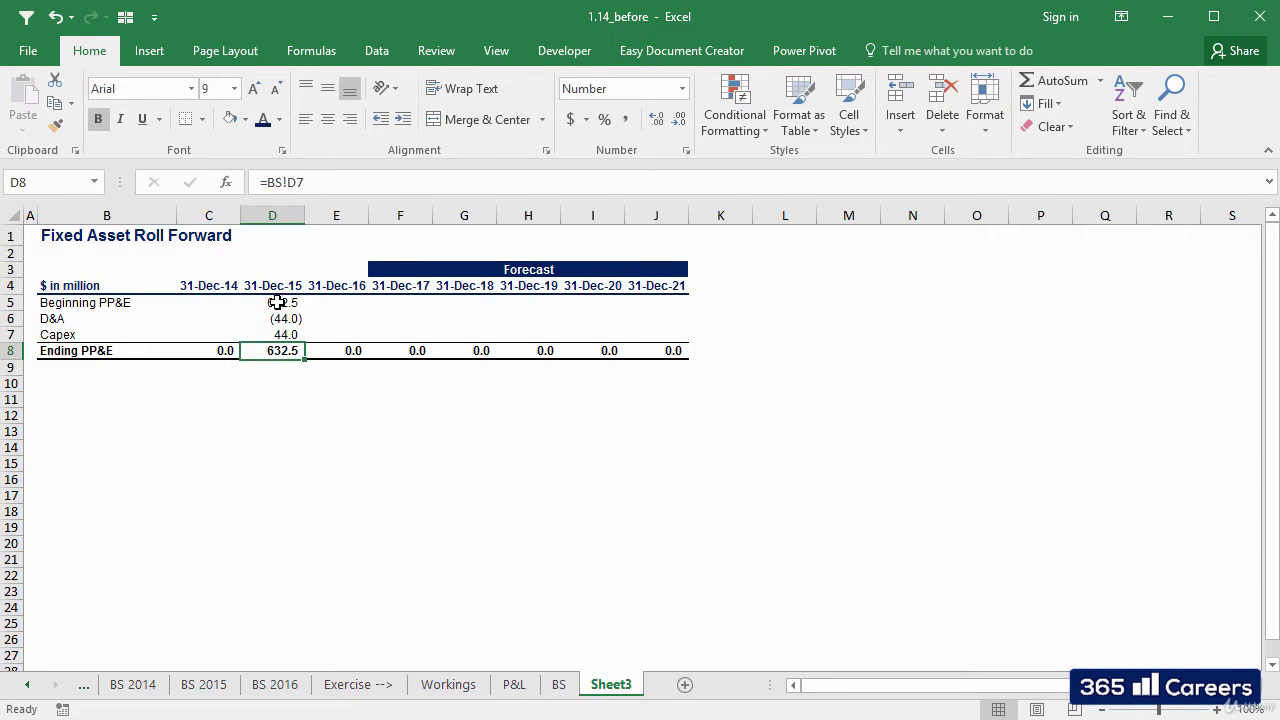
# Copy the Beginning PP&E and D&A links from D5 and D6 into E5 and E6 for 31-Dec-16
pyautogui.press('Up')
pyautogui.press('Up')
pyautogui.press('Up')
pyautogui.hotkey('ctrl', 'c')
pyautogui.press('Right')
pyautogui.hotkey('ctrl', 'v')
pyautogui.press('Left')
pyautogui.press('Down')
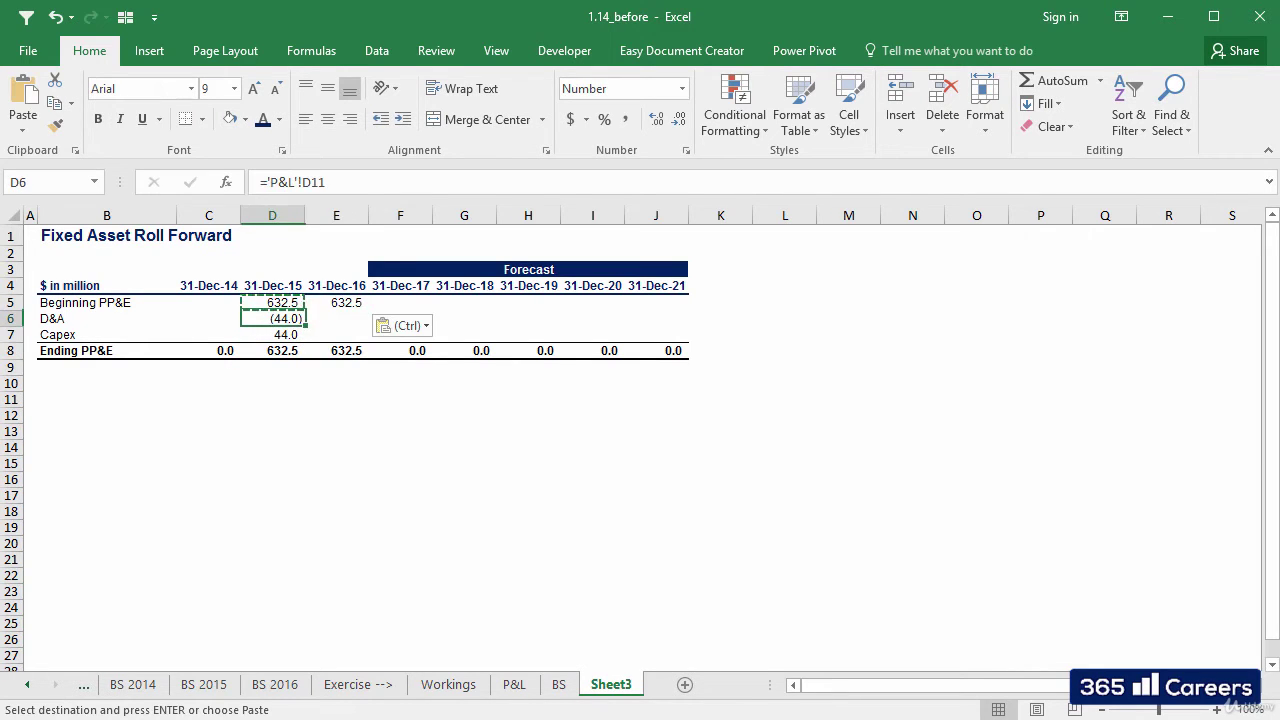
pyautogui.hotkey('ctrl', 'c')
pyautogui.press('Right')
pyautogui.hotkey('ctrl', 'v')
# Copy the Ending PP&E link in D8 and the Capex formula in D7 into E8 and E7 for 31-Dec-16
pyautogui.press('Left')
pyautogui.press('Down')
pyautogui.press('Down')
pyautogui.hotkey('ctrl', 'c')
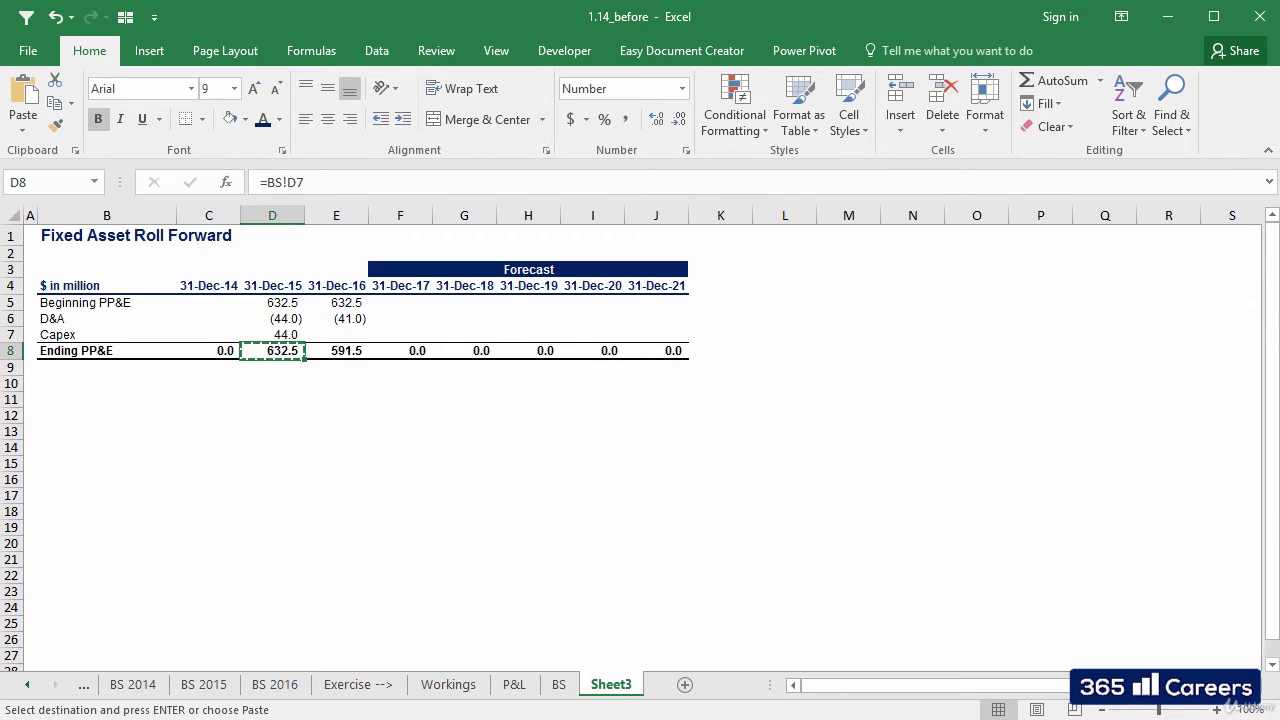
pyautogui.press('Right')
pyautogui.hotkey('ctrl', 'v')
pyautogui.press('Up')
pyautogui.press('Left')
pyautogui.hotkey('ctrl', 'c')
pyautogui.press('Right')
pyautogui.hotkey('ctrl', 'v')
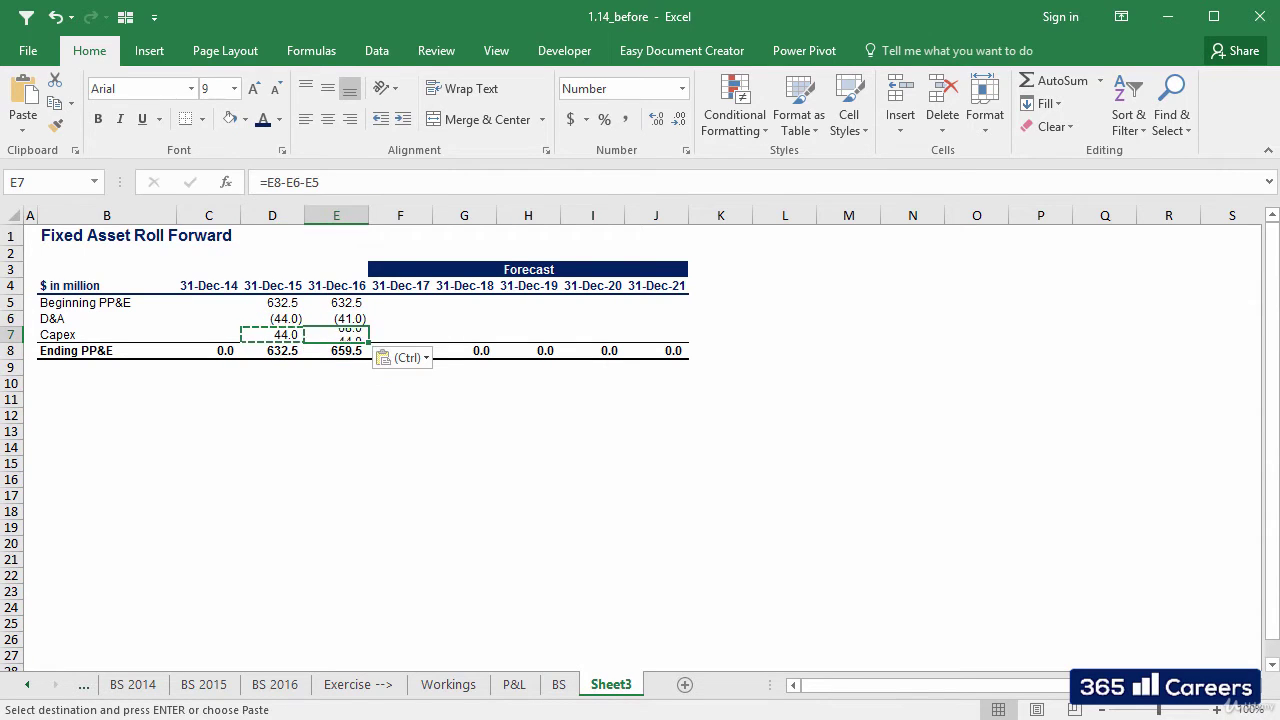
# Enter the row label "D&A as a % of beginning PP&E" in B10
pyautogui.press('Down')
pyautogui.press('Left')
pyautogui.press('Left')
pyautogui.press('Down')
pyautogui.press('Left')
pyautogui.press('Down')
pyautogui.press('Left')
pyautogui.press('Right')
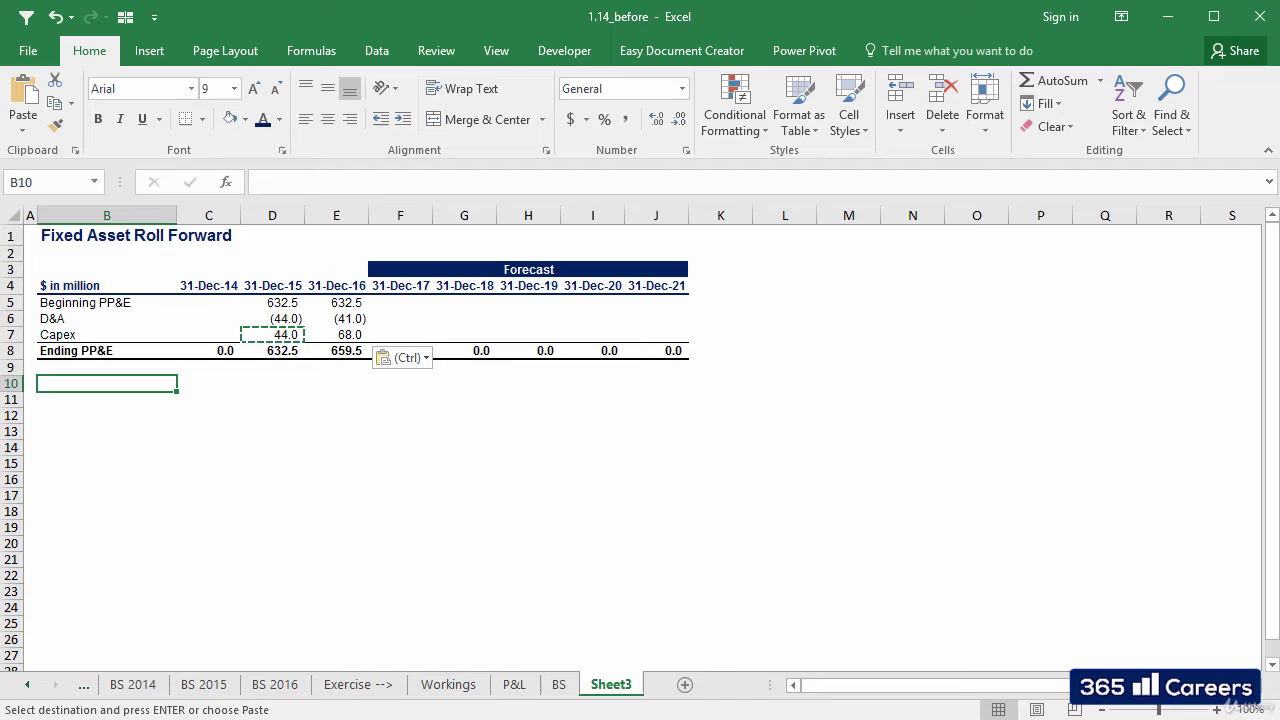
pyautogui.write('D&A as a ')
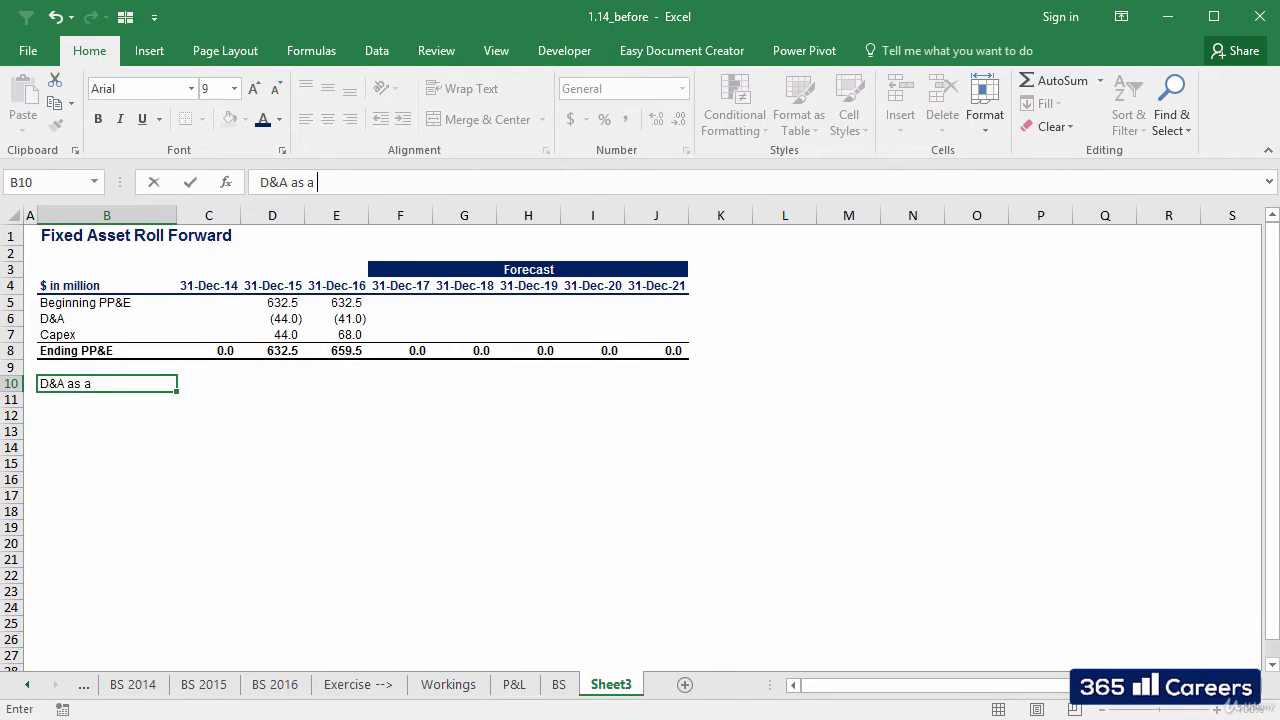
pyautogui.write('% of beginning P')
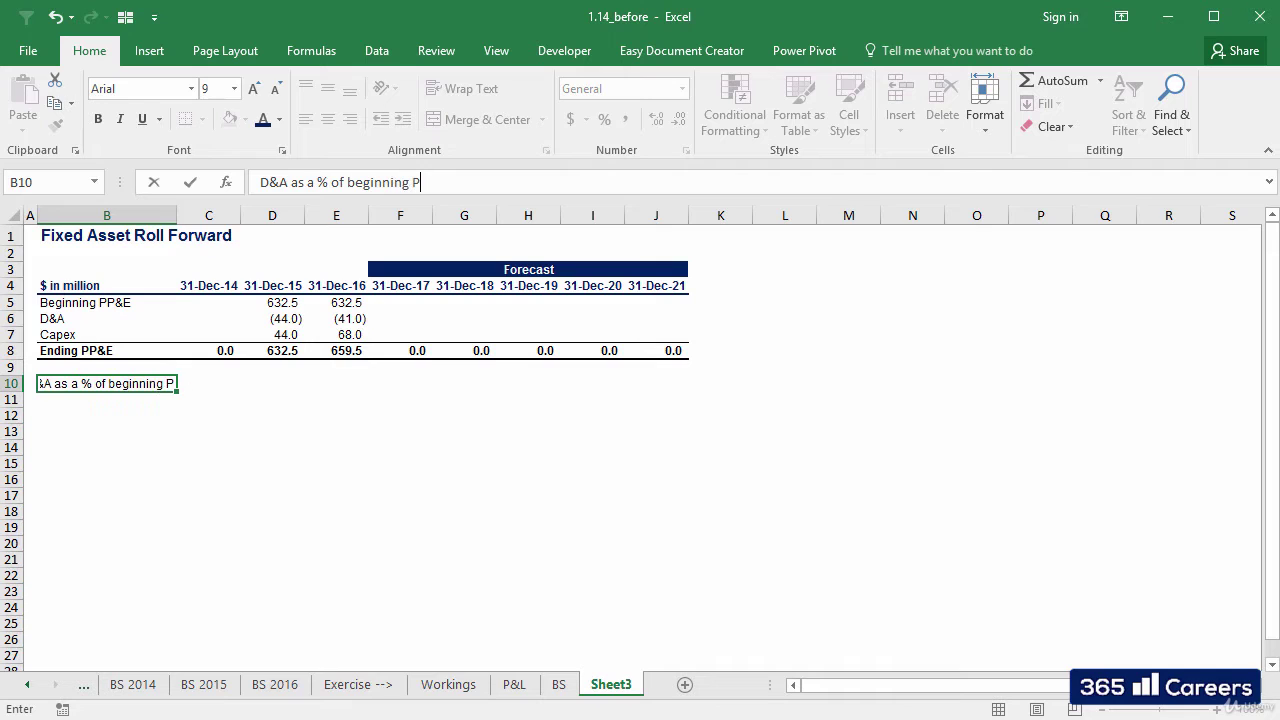
pyautogui.write('P&E')
# Calculate the 31-Dec-15 D&A percentage in D10 with the formula =D6/D5
pyautogui.press('Right')
pyautogui.press('Right')
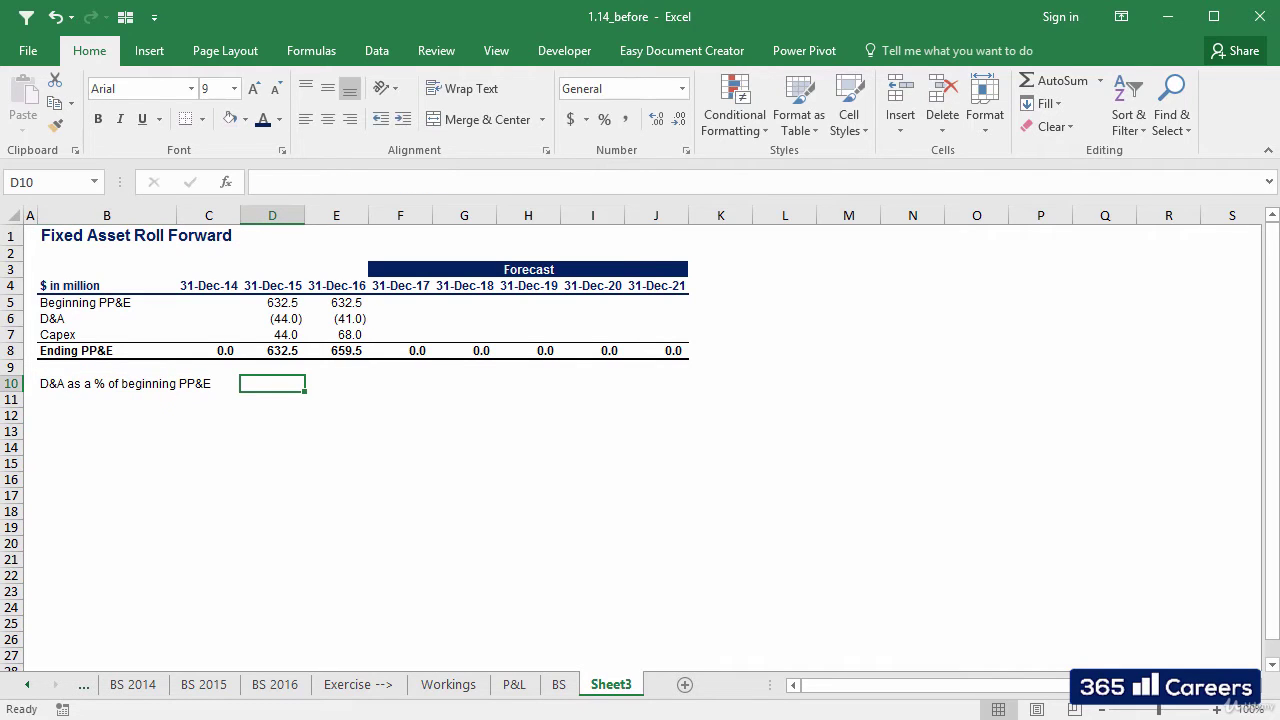
pyautogui.write('=')
pyautogui.press('Up')
pyautogui.press('Up')
pyautogui.press('Up')
pyautogui.press('Up')
pyautogui.write('/')
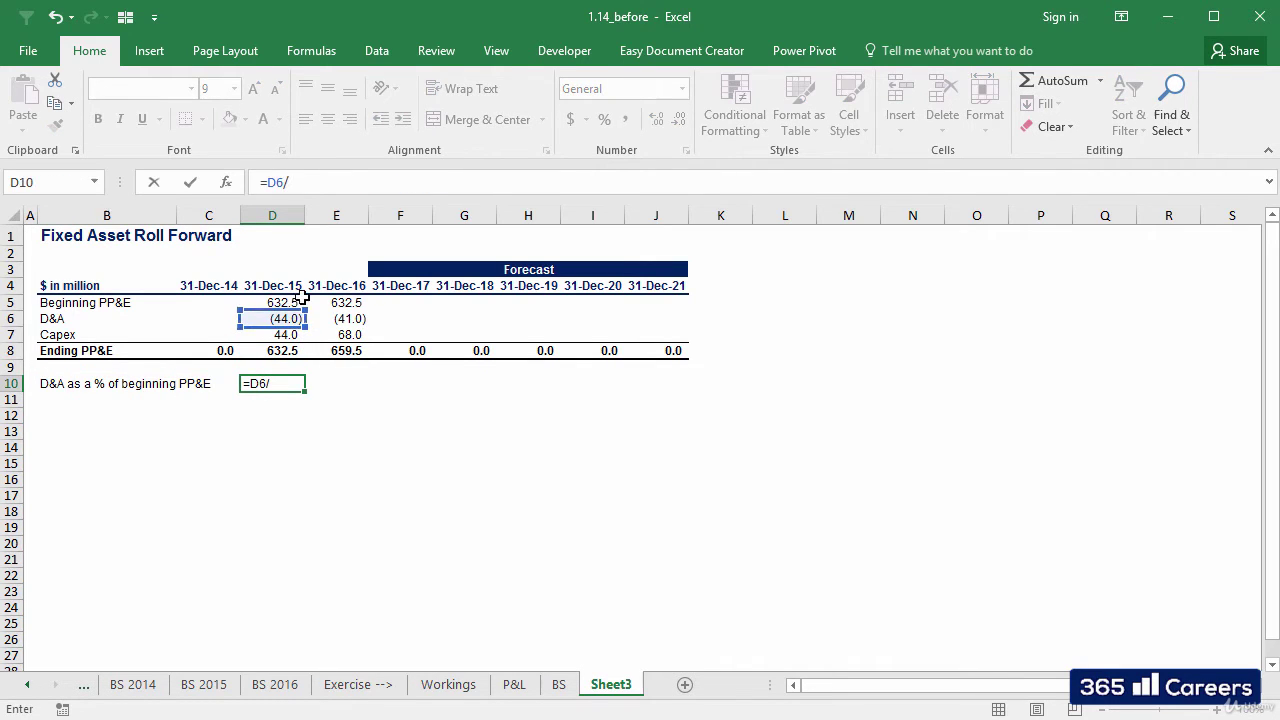
pyautogui.click(298, 302)
pyautogui.hotkey('shift', 'Tab')
pyautogui.press('Right')
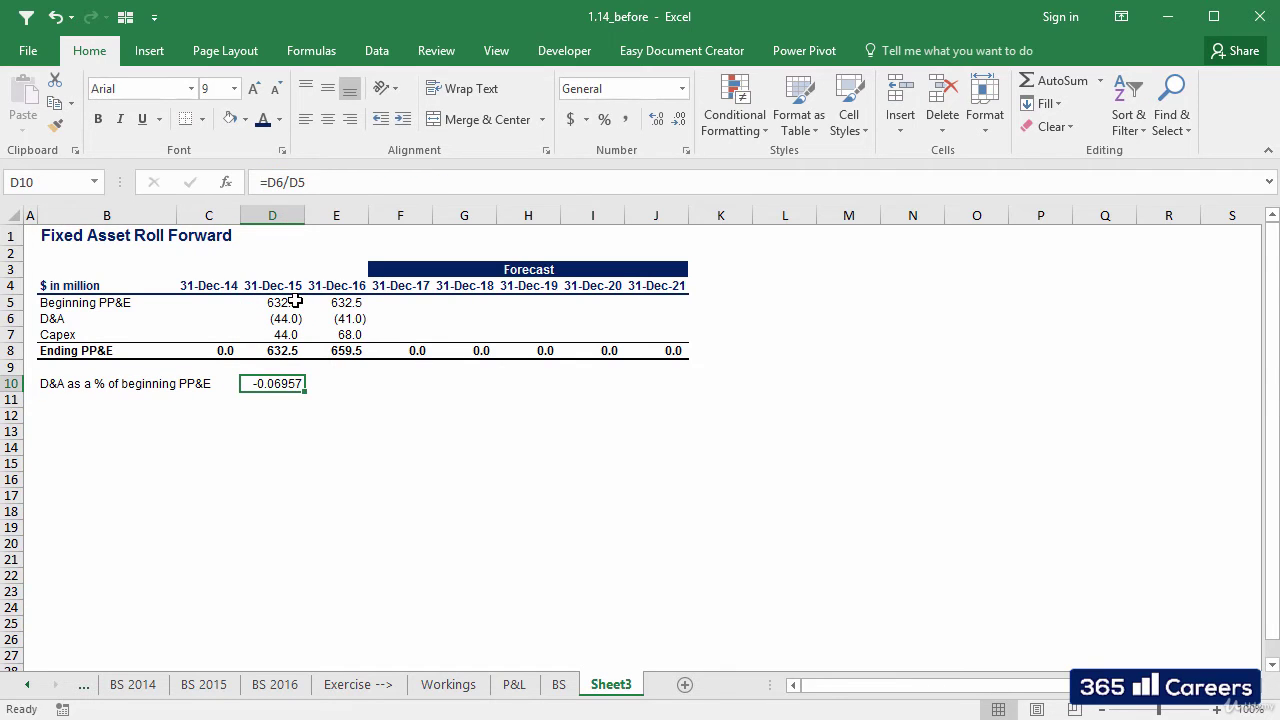
# Copy the D&A percentage formula from D10 to E10 and format both cells as percentages with one decimal
pyautogui.hotkey('ctrl', 'c')
pyautogui.press('Right')
pyautogui.hotkey('ctrl', 'v')
pyautogui.hotkey('shift', 'Left')
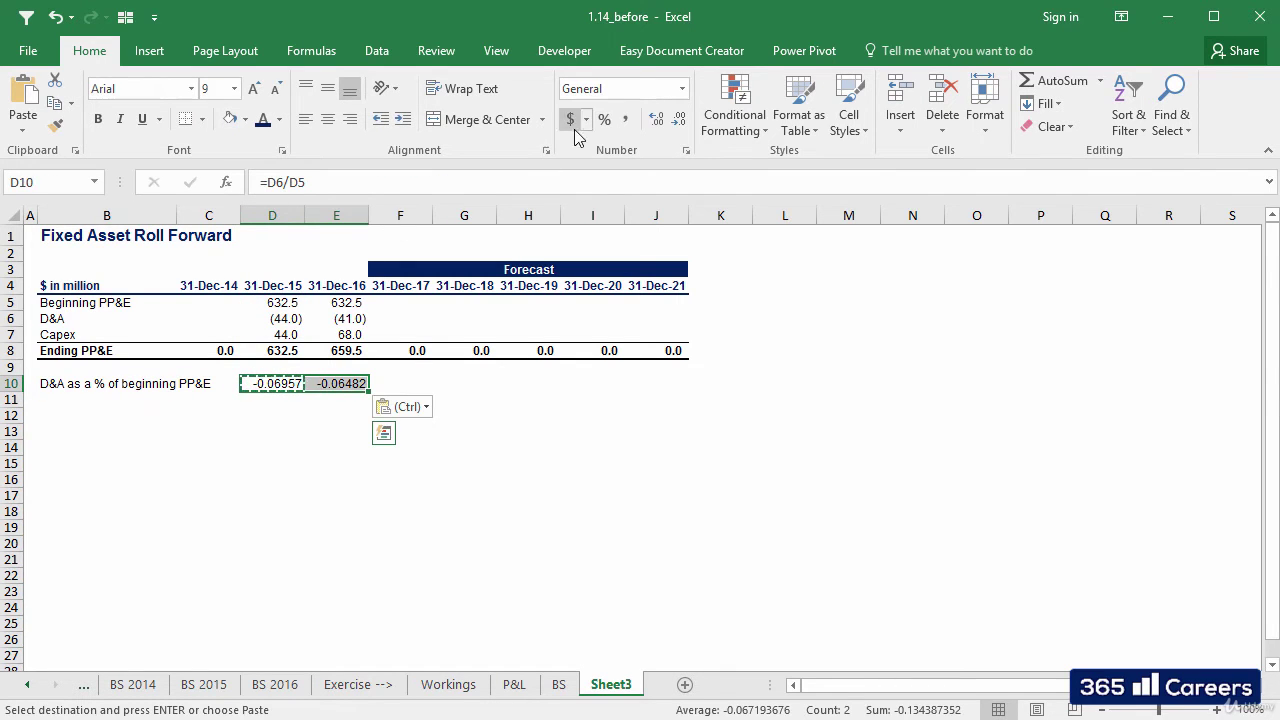
pyautogui.click(604, 119)
pyautogui.click(657, 119)
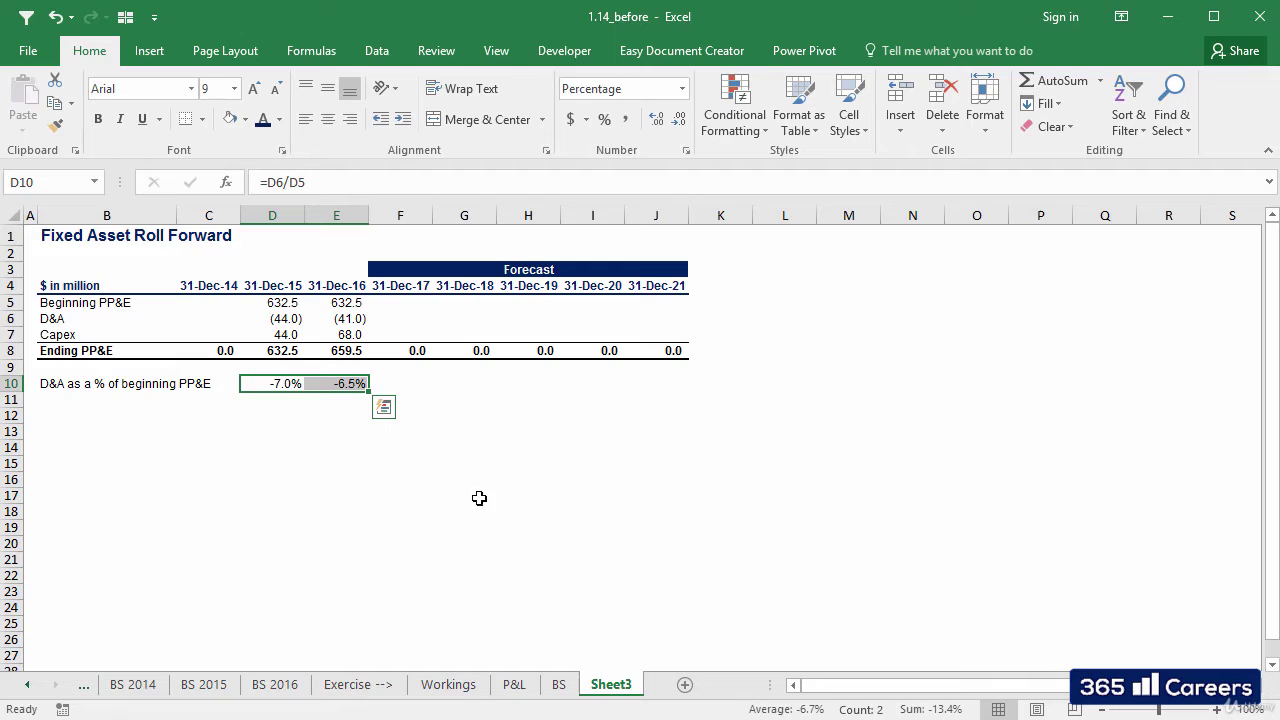
pyautogui.click(293, 452)
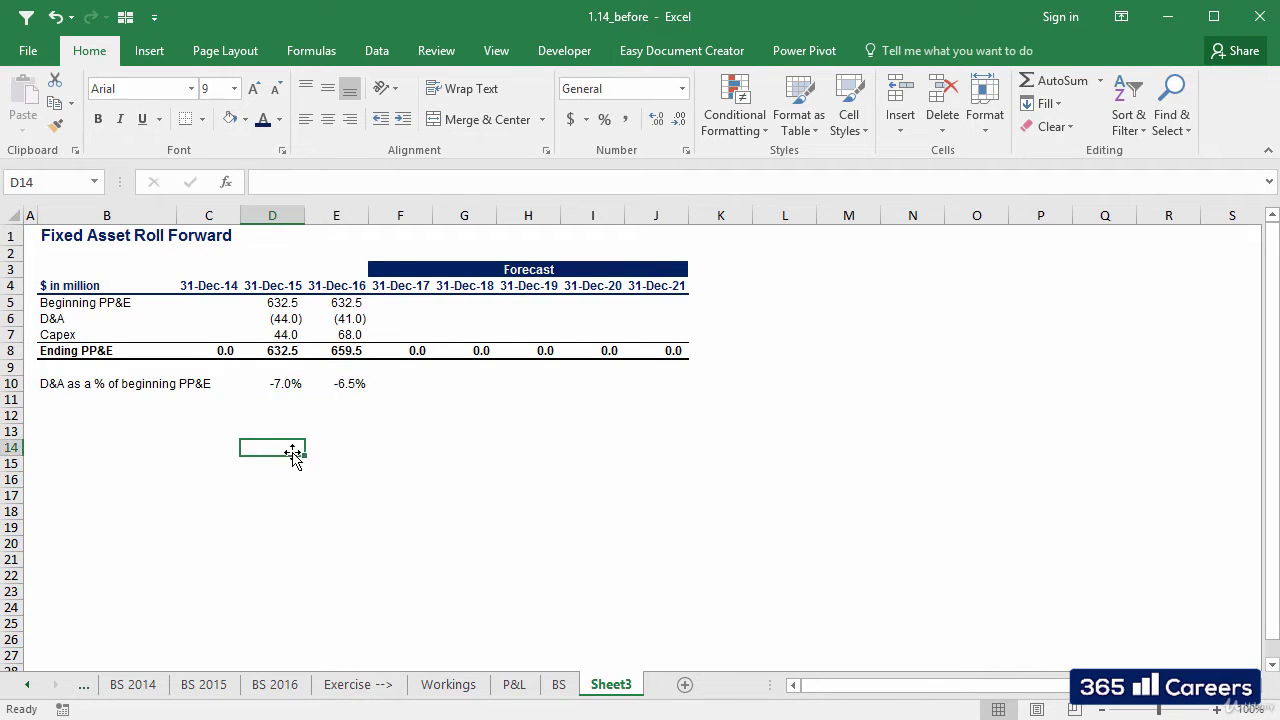
pyautogui.click(265, 390)
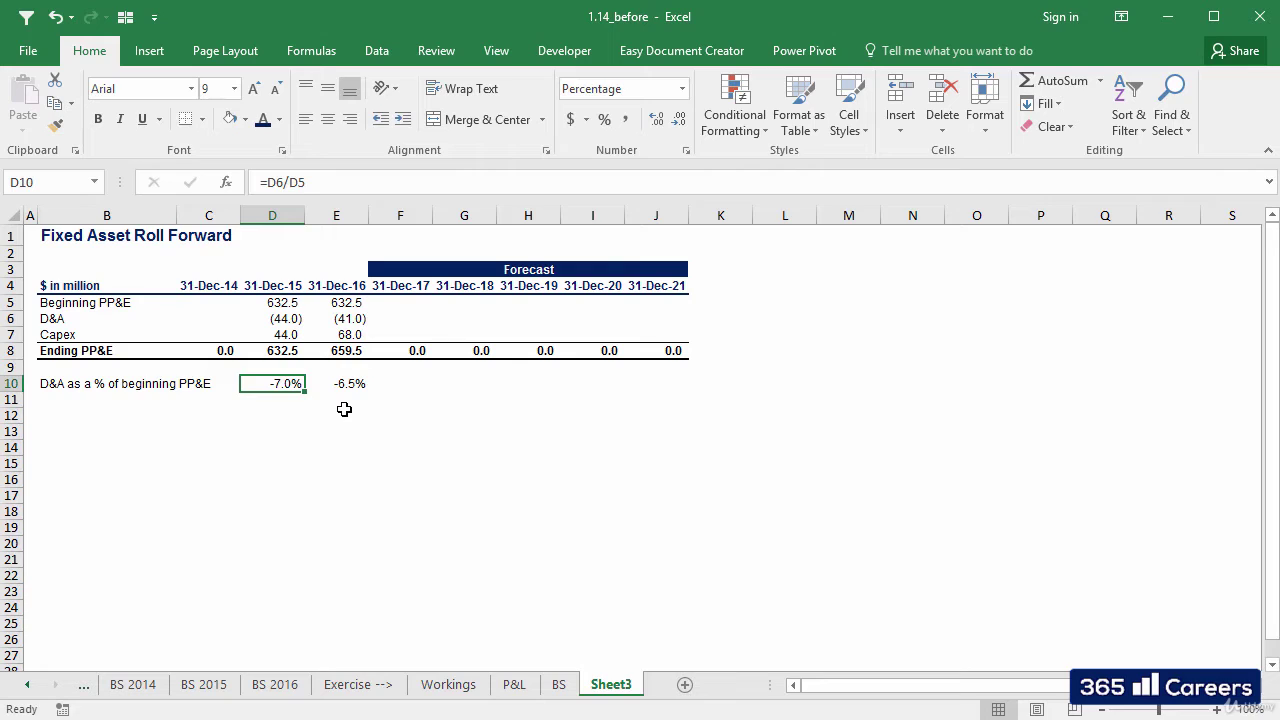
pyautogui.click(343, 388)
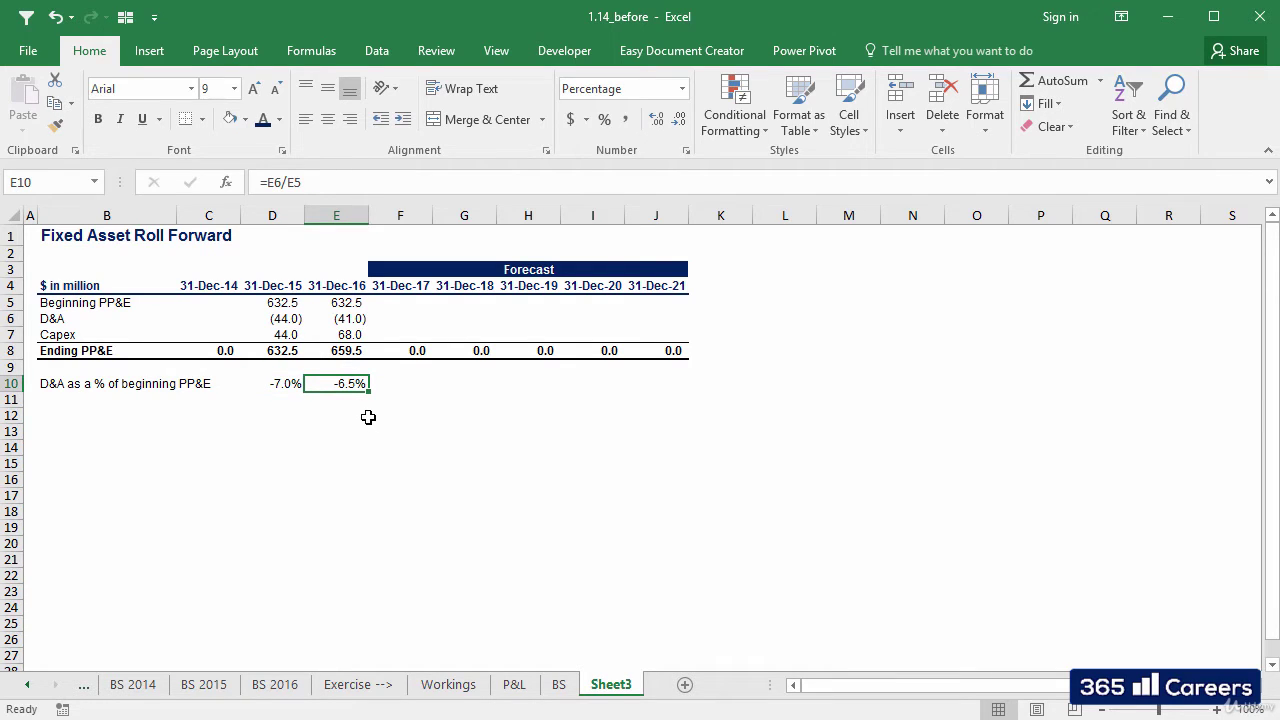
# Clear the 31-Dec-14 Ending PP&E formula from C8
pyautogui.moveTo(215, 302); pyautogui.dragTo(216, 350)
pyautogui.click(214, 351)
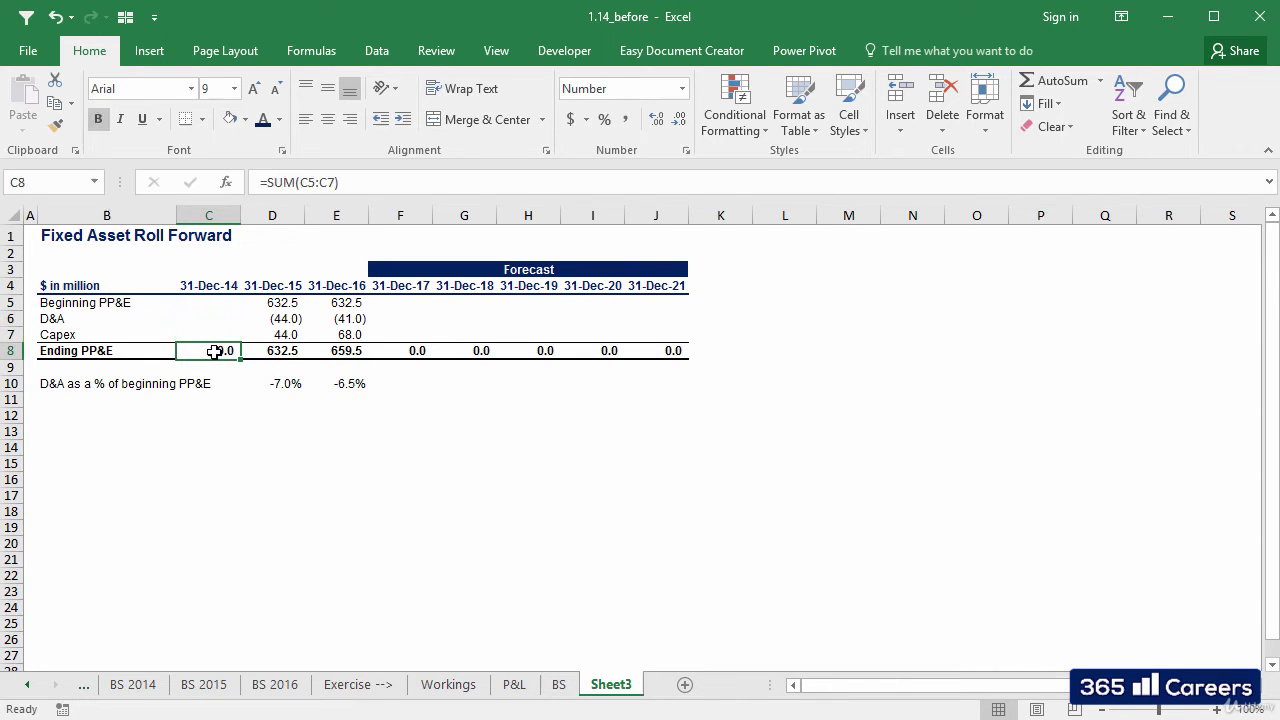
pyautogui.press('Delete')
# Shade the empty 31-Dec-14 cells C5:C7 by copying the patterned blank cell C21 from the P&L sheet onto them
pyautogui.press('Up')
pyautogui.press('Up')
pyautogui.press('Up')
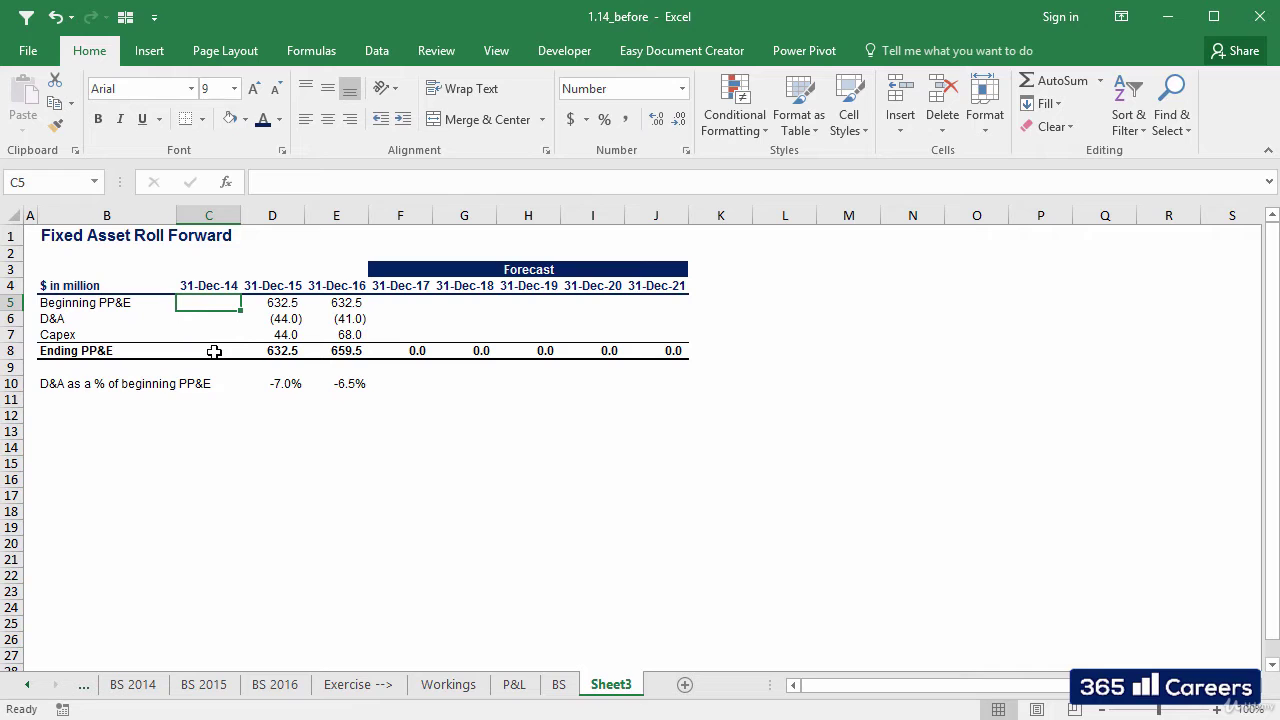
pyautogui.hotkey('shift', 'Down')
pyautogui.hotkey('shift', 'Down')
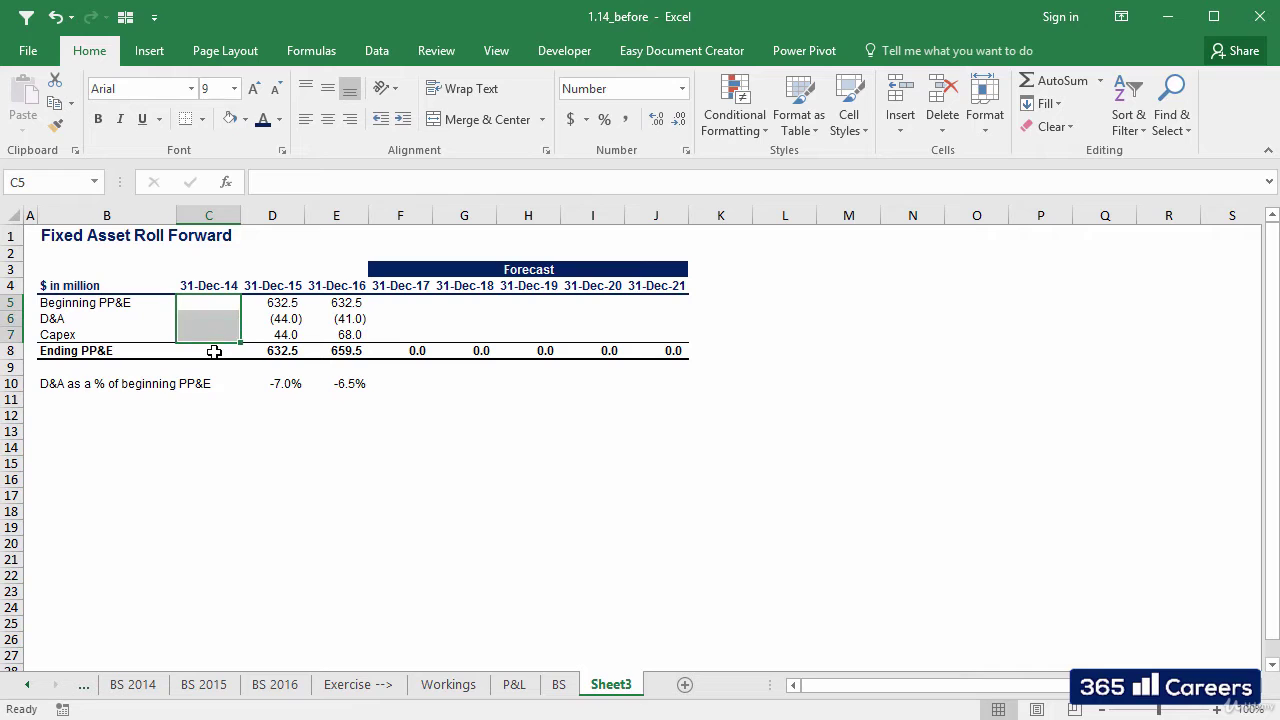
pyautogui.click(206, 300)
pyautogui.hotkey('ctrl', 'pageup')
pyautogui.hotkey('ctrl', 'pageup')
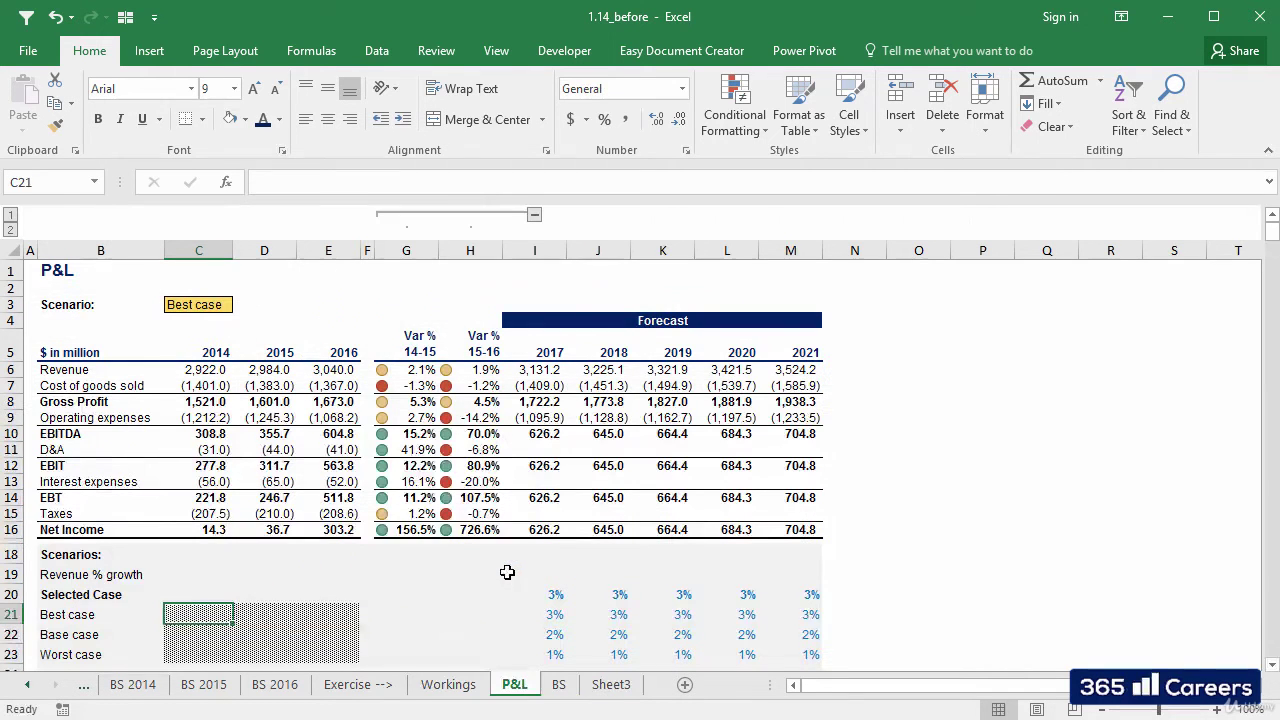
pyautogui.hotkey('ctrl', 'c')
pyautogui.hotkey('ctrl', 'pagedown')
pyautogui.hotkey('ctrl', 'pagedown')
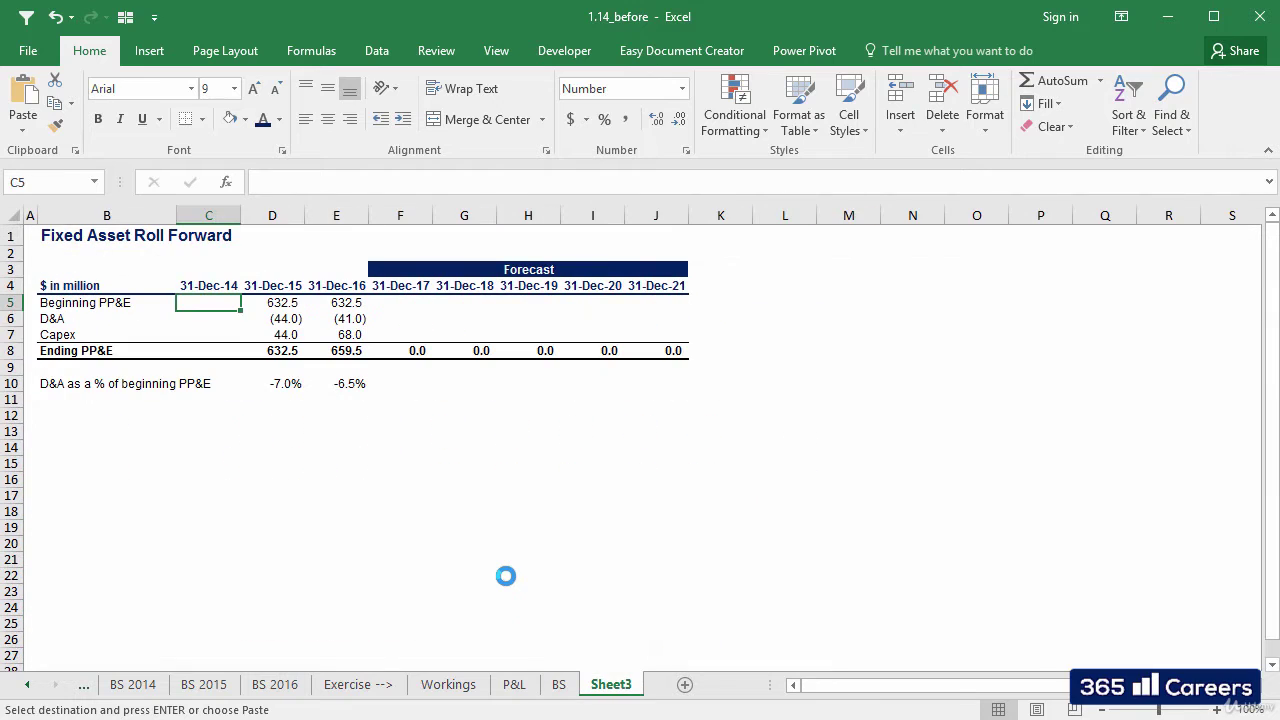
pyautogui.hotkey('shift', 'Down')
pyautogui.hotkey('shift', 'Down')
pyautogui.hotkey('ctrl', 'v')
pyautogui.press('Return')
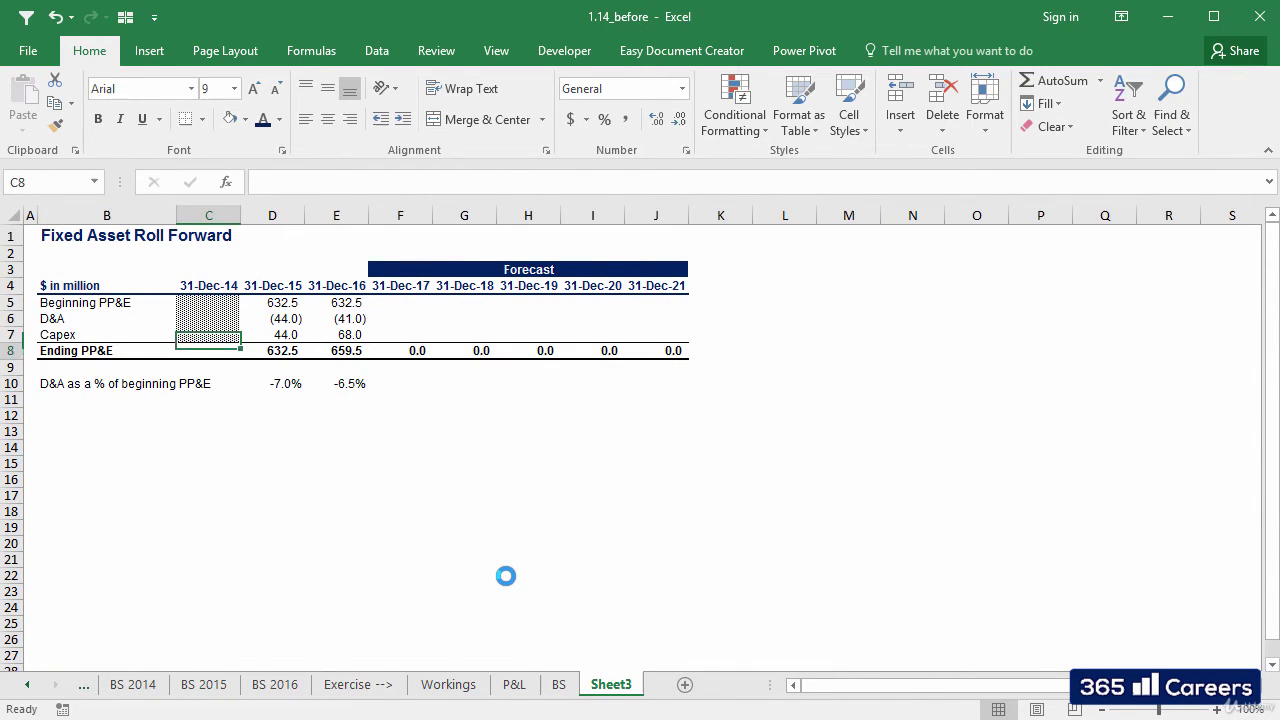
# Enter the row label "Capex as a % of beginning PP&E" in B11
pyautogui.press('Down')
pyautogui.press('Down')
pyautogui.press('Down')
pyautogui.press('Left')
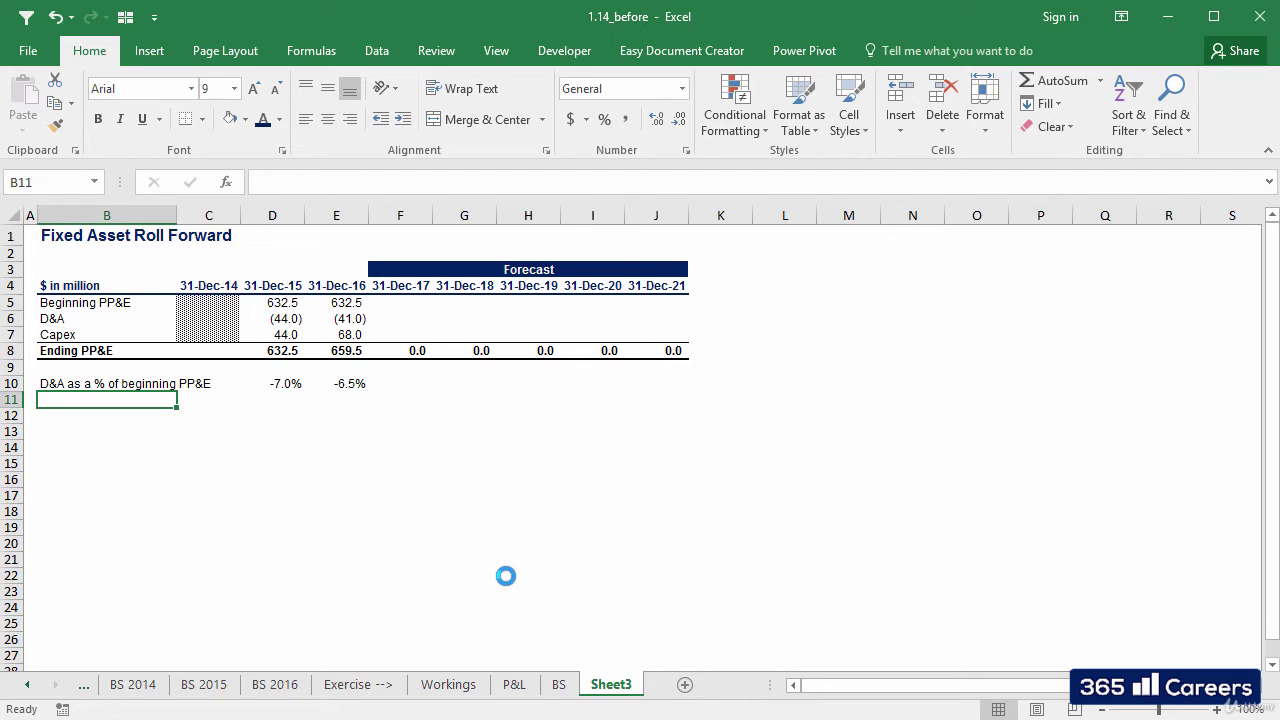
pyautogui.write('Capex as a % of')
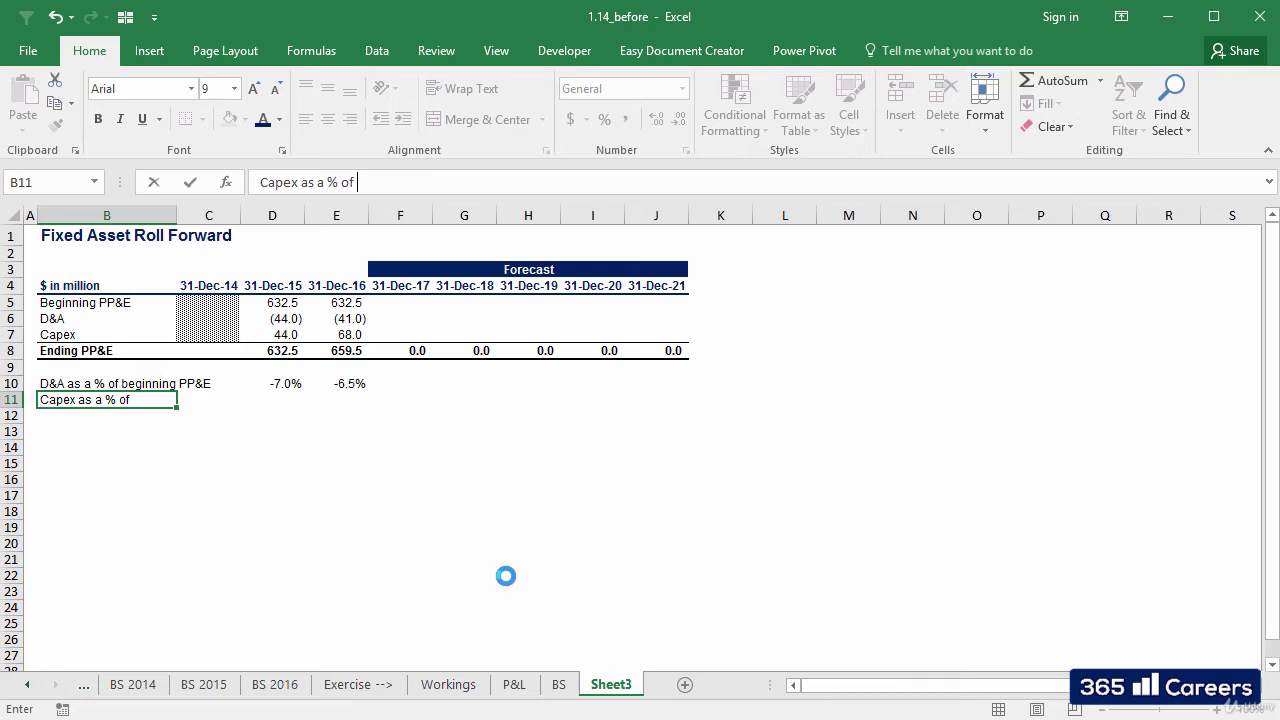
pyautogui.write(' beginning PP')
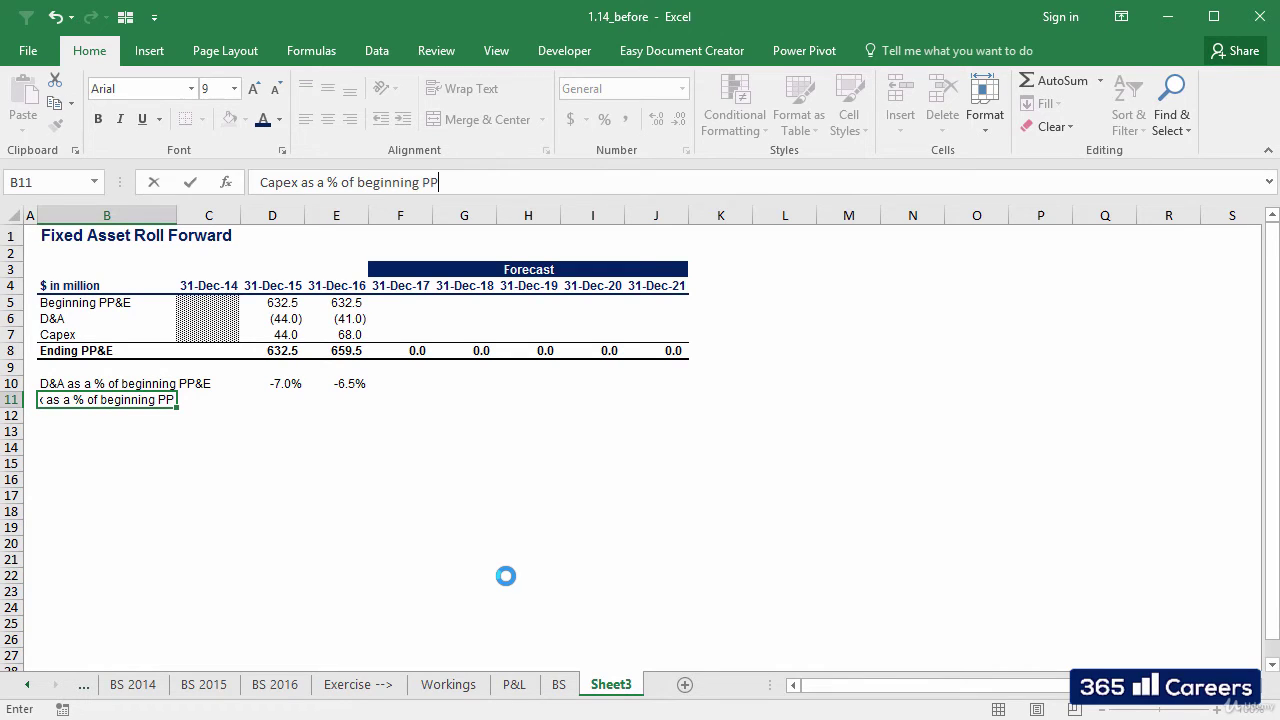
pyautogui.write('&E')
# Calculate the 31-Dec-15 Capex percentage in D11 with the formula =D7/D5
pyautogui.press('Tab')
pyautogui.press('Right')
pyautogui.write('=')
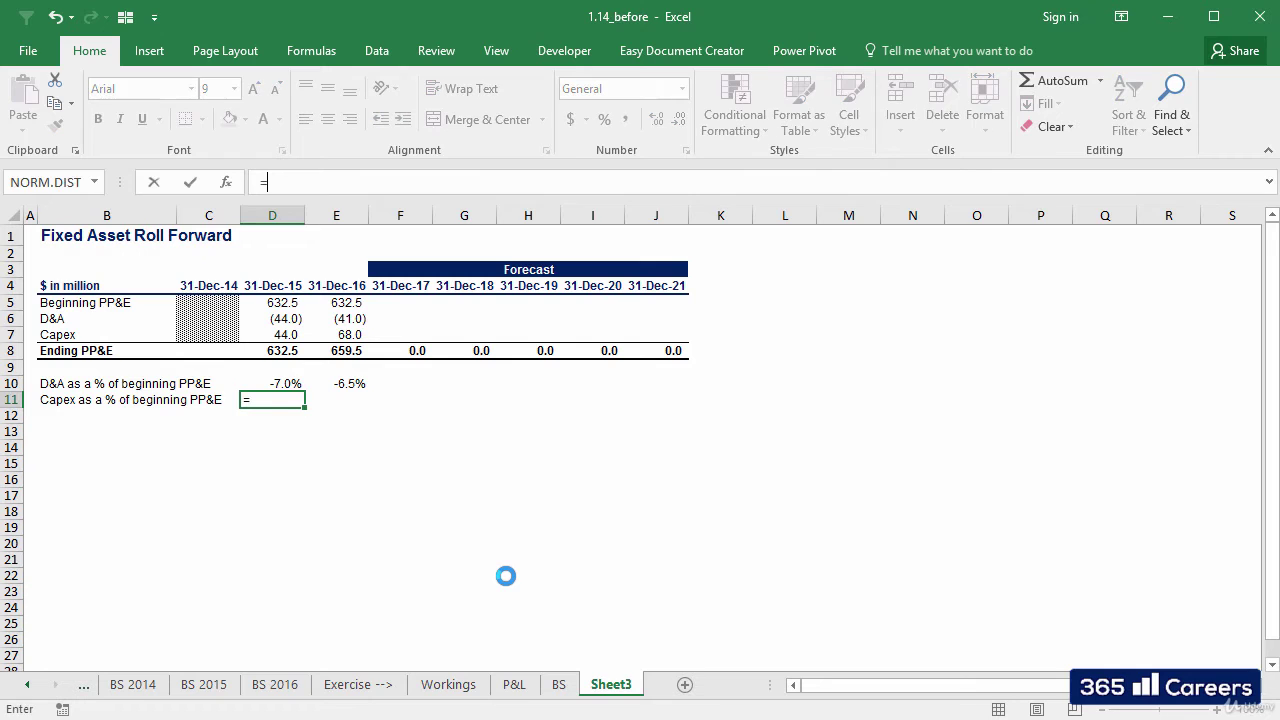
pyautogui.press('Up')
pyautogui.press('Up')
pyautogui.press('Up')
pyautogui.press('Up')
pyautogui.write('/')
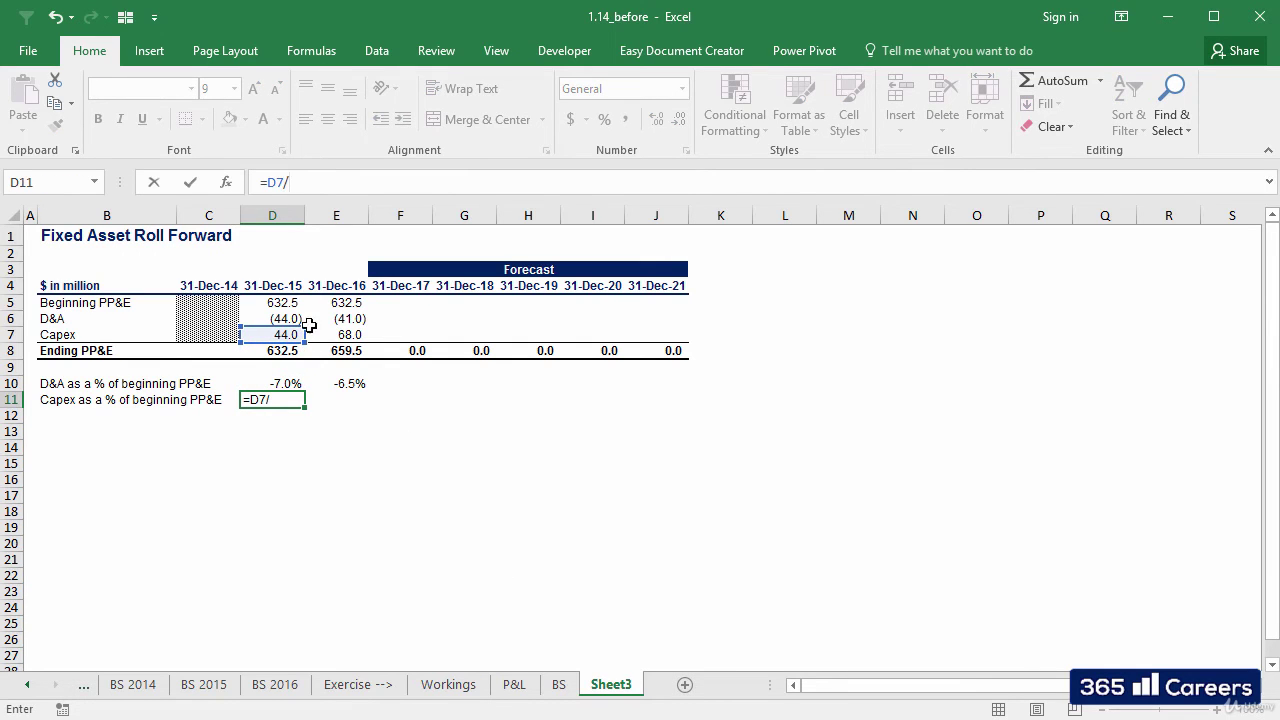
pyautogui.click(290, 304)
pyautogui.hotkey('shift', 'Tab')
pyautogui.press('Right')
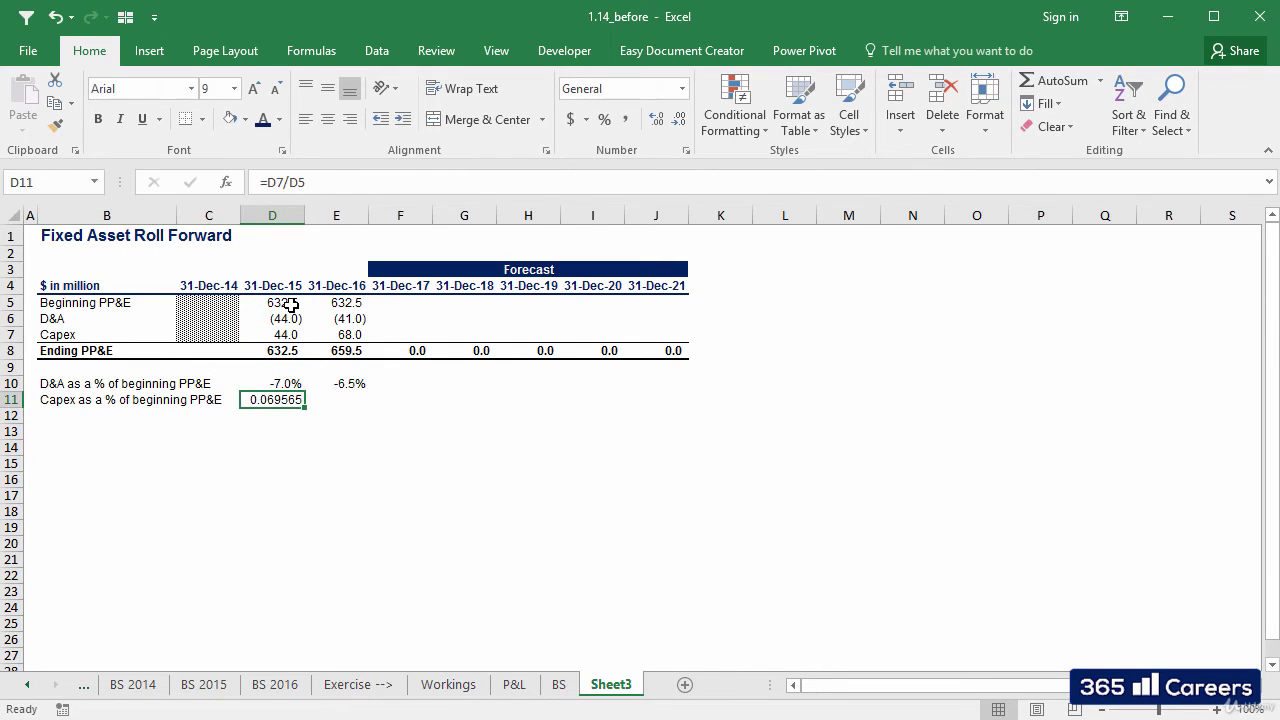
# Copy the Capex percentage formula from D11 to the 31-Dec-16 cell E11
pyautogui.hotkey('ctrl', 'c')
pyautogui.press('Right')
pyautogui.hotkey('ctrl', 'v')
# Shade the two ratio rows B10:J11 with a light grey fill
pyautogui.press('Left')
pyautogui.press('Left')
pyautogui.press('Left')
pyautogui.press('Up')
pyautogui.hotkey('shift', 'Right')
pyautogui.hotkey('shift', 'Right')
pyautogui.hotkey('shift', 'Down')
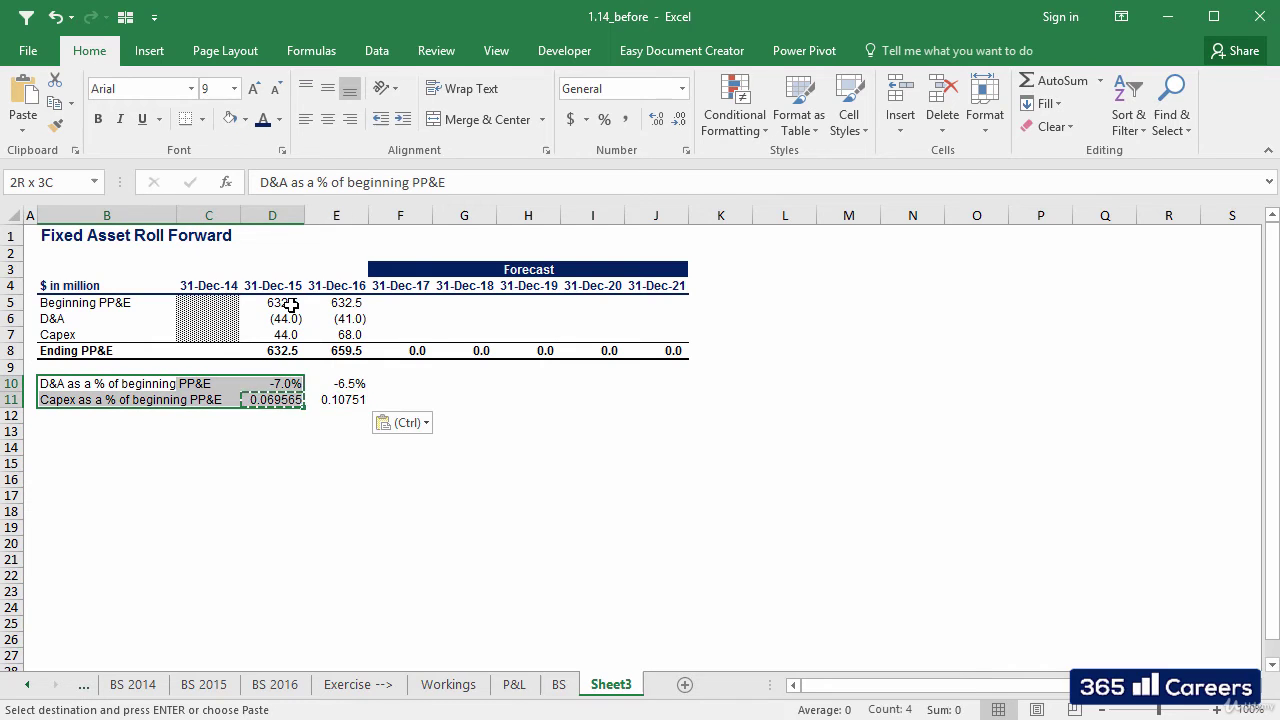
pyautogui.hotkey('shift', 'Right')
pyautogui.hotkey('shift', 'Right')
pyautogui.hotkey('shift', 'Right')
pyautogui.hotkey('shift', 'Right')
pyautogui.hotkey('shift', 'Right')
pyautogui.hotkey('shift', 'Right')
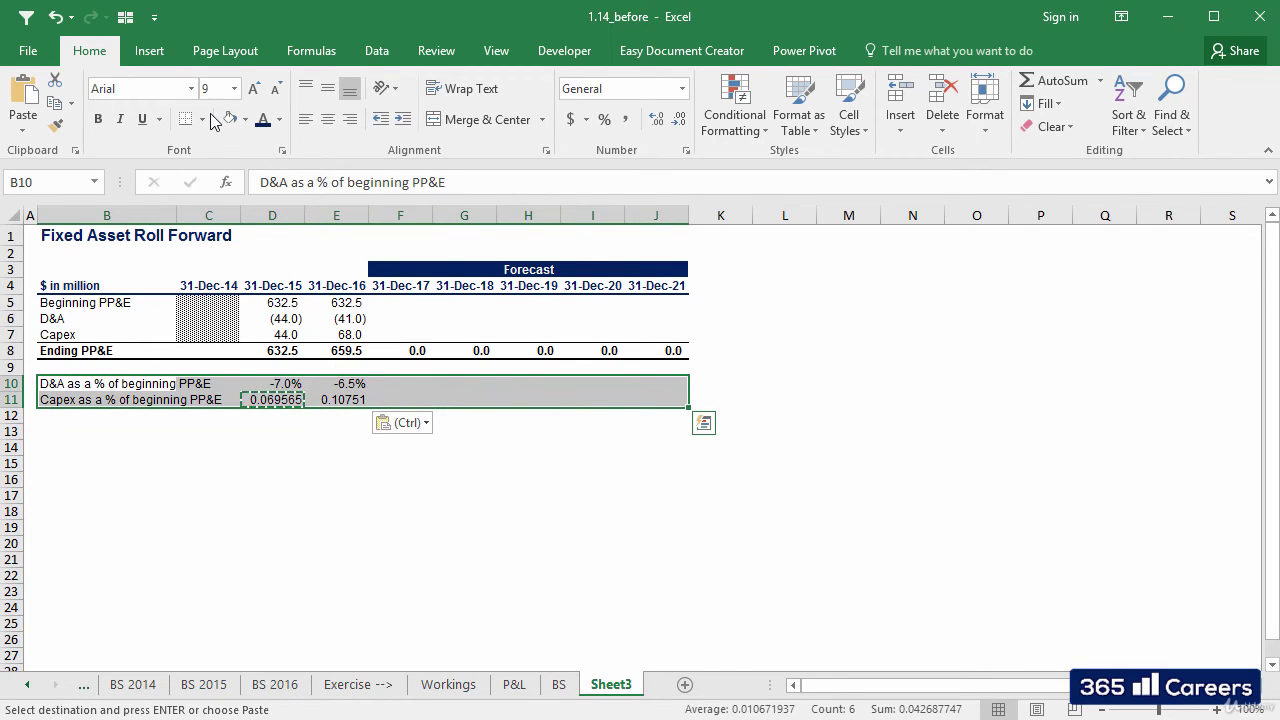
pyautogui.press('Escape')
# Format the ratio rows B10:J11 as percentages with one decimal place
pyautogui.click(604, 119)
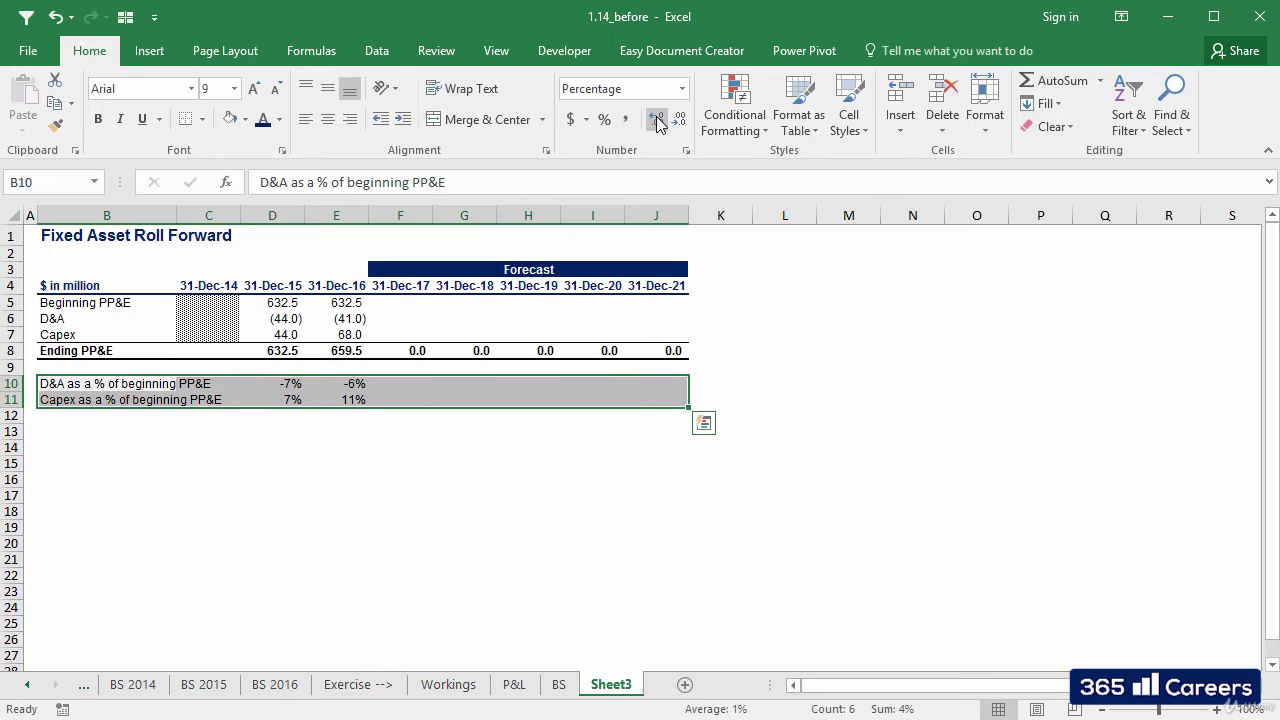
pyautogui.click(657, 119)
pyautogui.click(371, 449)
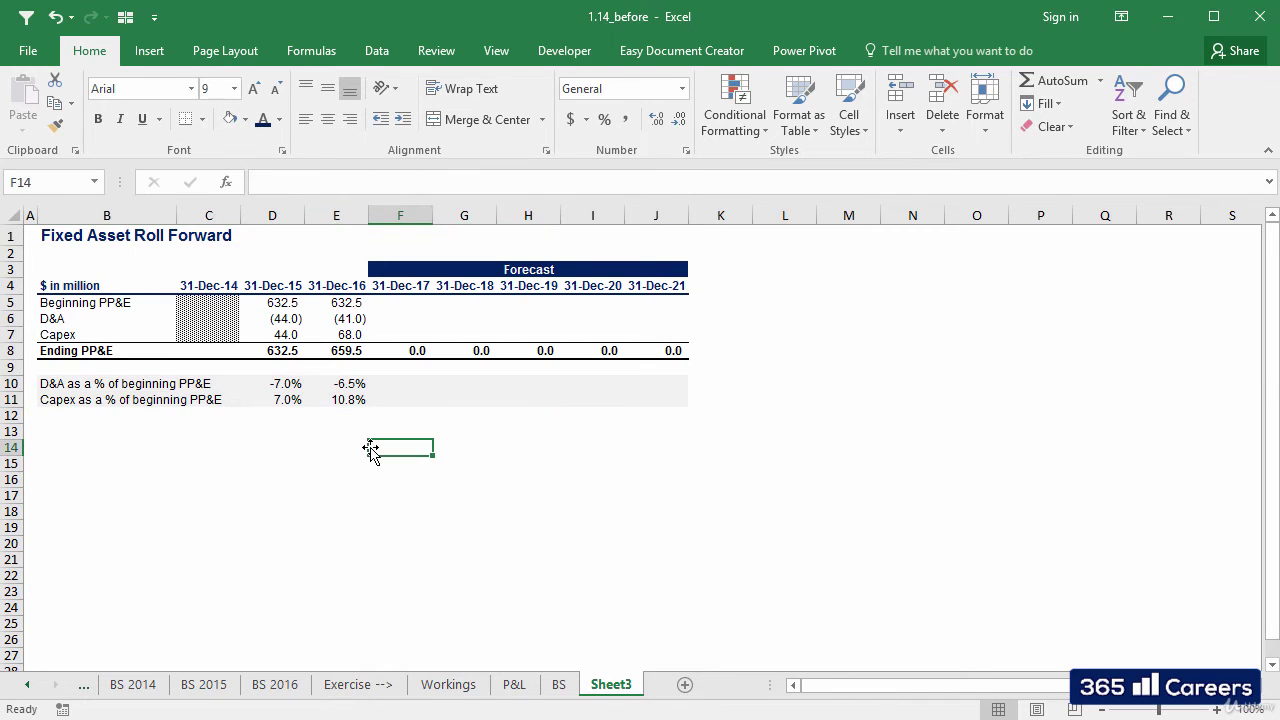
# Link the 31-Dec-17 Beginning PP&E in F5 to the 31-Dec-16 Ending PP&E with the formula =E8
pyautogui.click(403, 384)
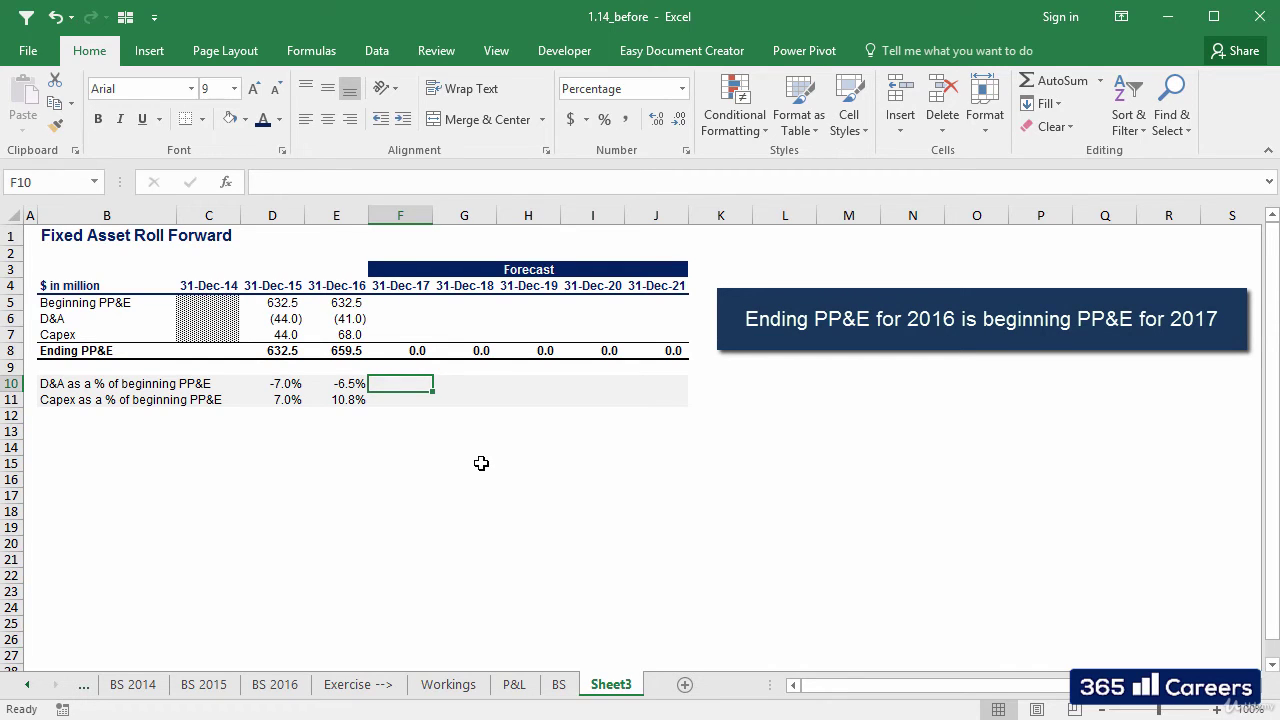
pyautogui.click(398, 305)
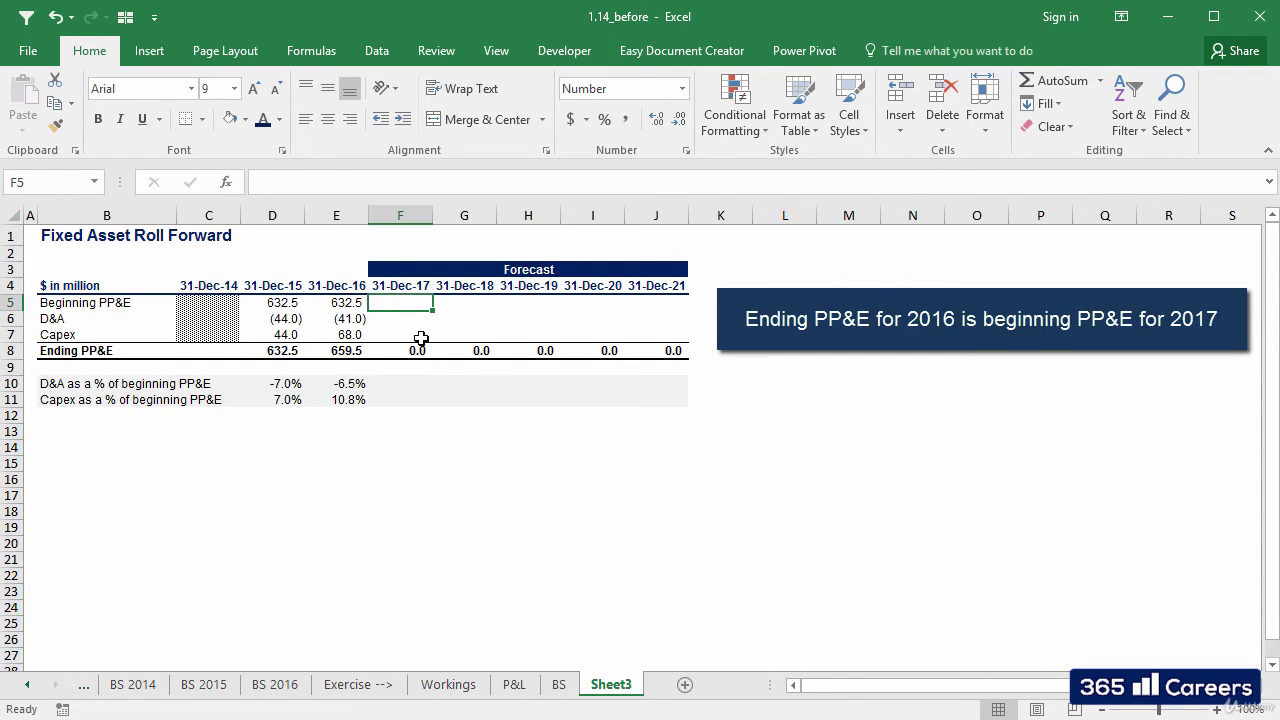
pyautogui.click(345, 350)
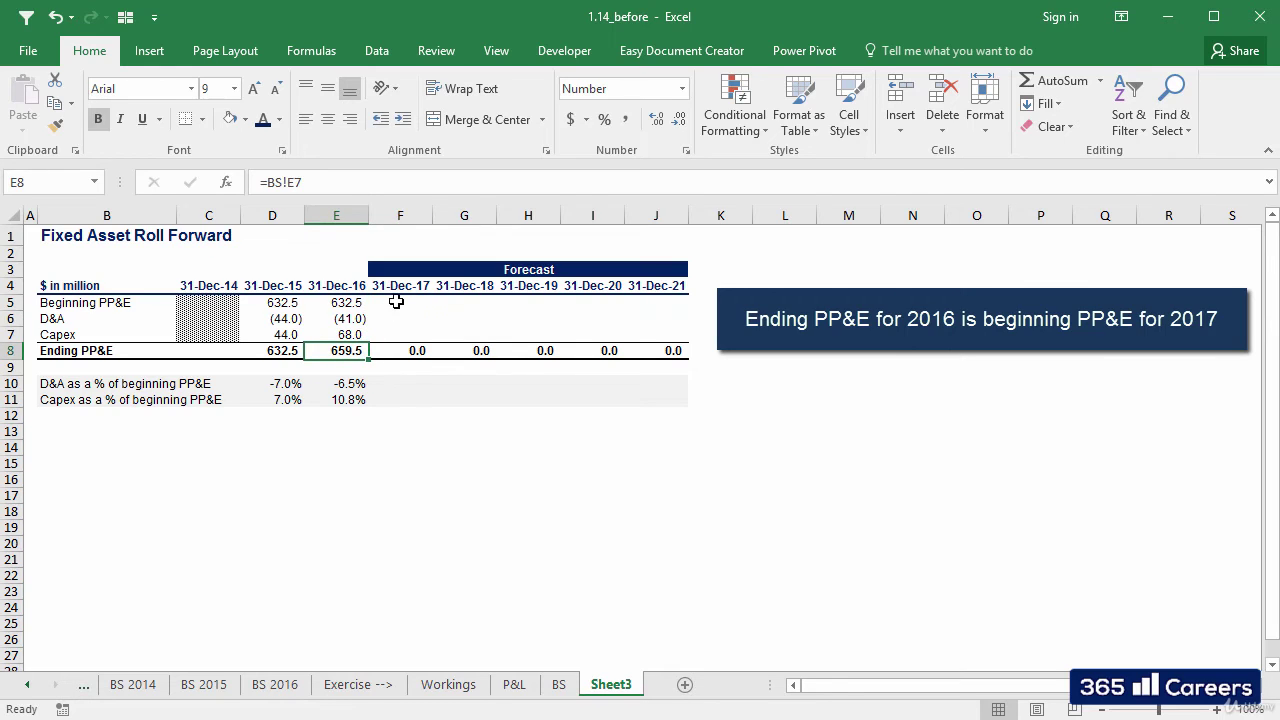
pyautogui.click(398, 305)
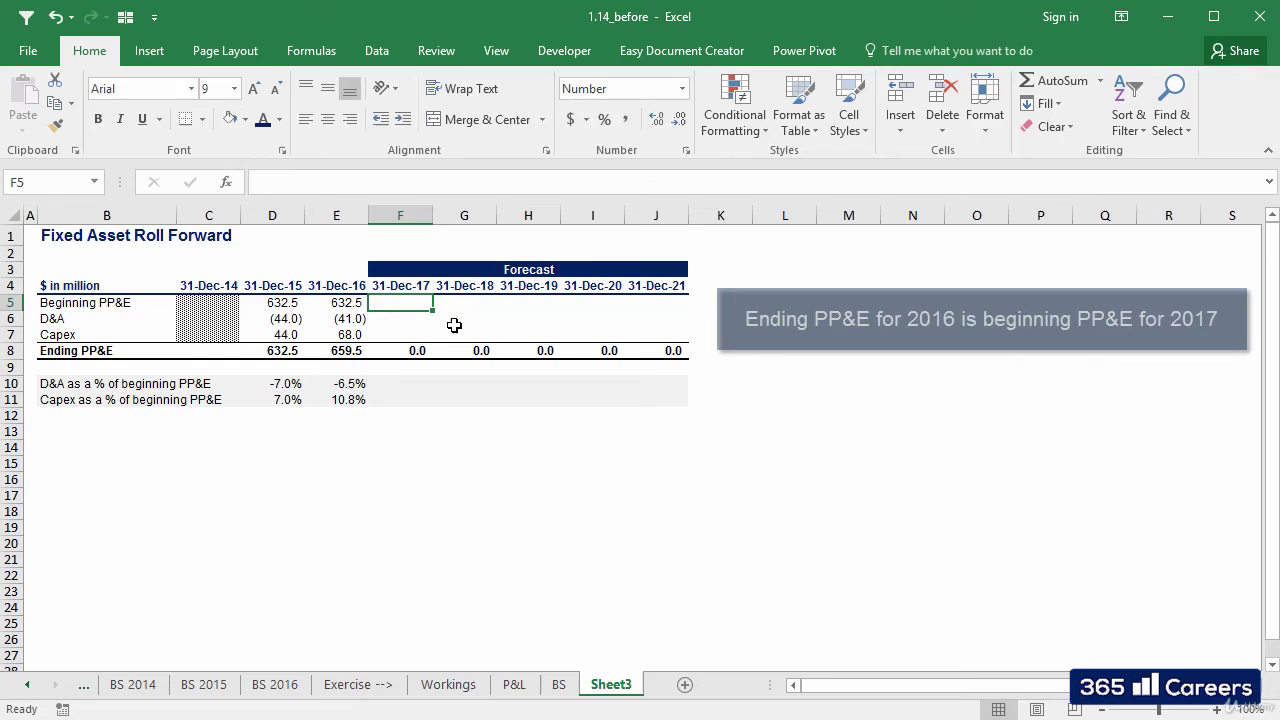
pyautogui.write('=')
pyautogui.press('Left')
pyautogui.press('Down')
pyautogui.press('Down')
pyautogui.press('Down')
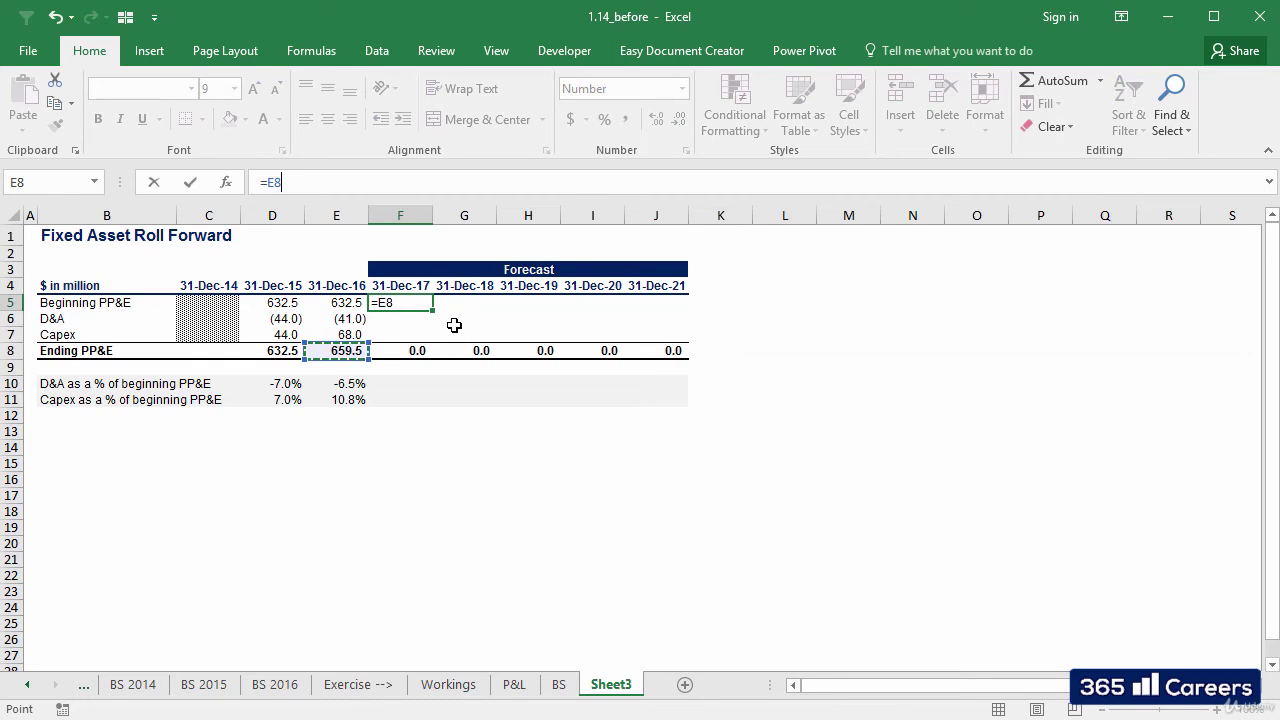
pyautogui.press('Return')
pyautogui.press('Up')
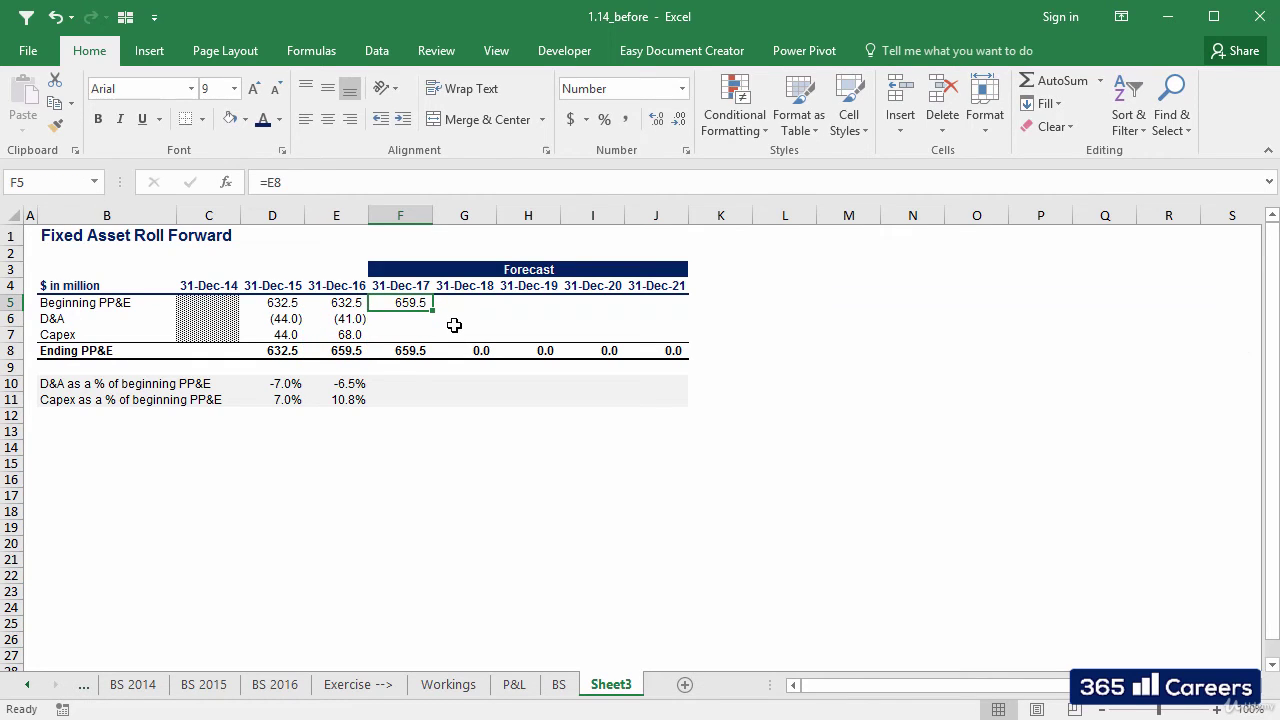
# Copy the Beginning PP&E formula from F5 across the remaining forecast years through J5
pyautogui.hotkey('ctrl', 'c')
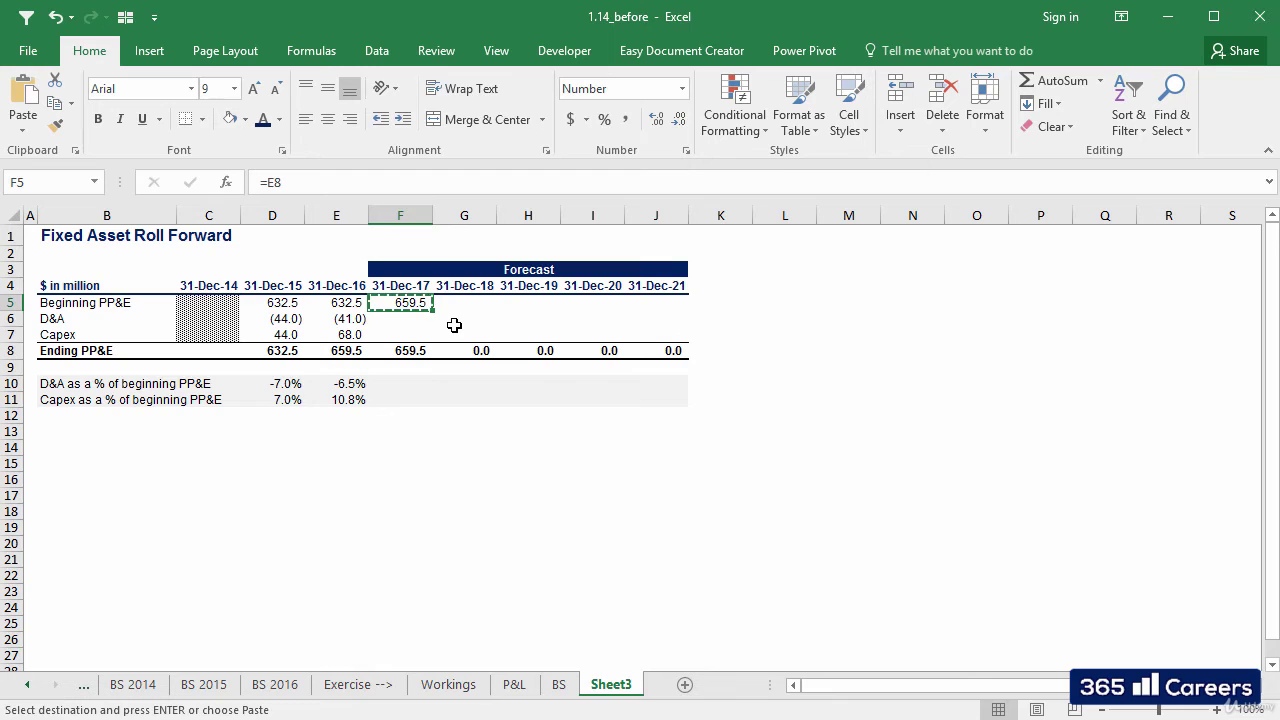
pyautogui.hotkey('shift', 'Right')
pyautogui.hotkey('shift', 'Right')
pyautogui.hotkey('shift', 'Right')
pyautogui.hotkey('shift', 'Right')
pyautogui.hotkey('ctrl', 'v')
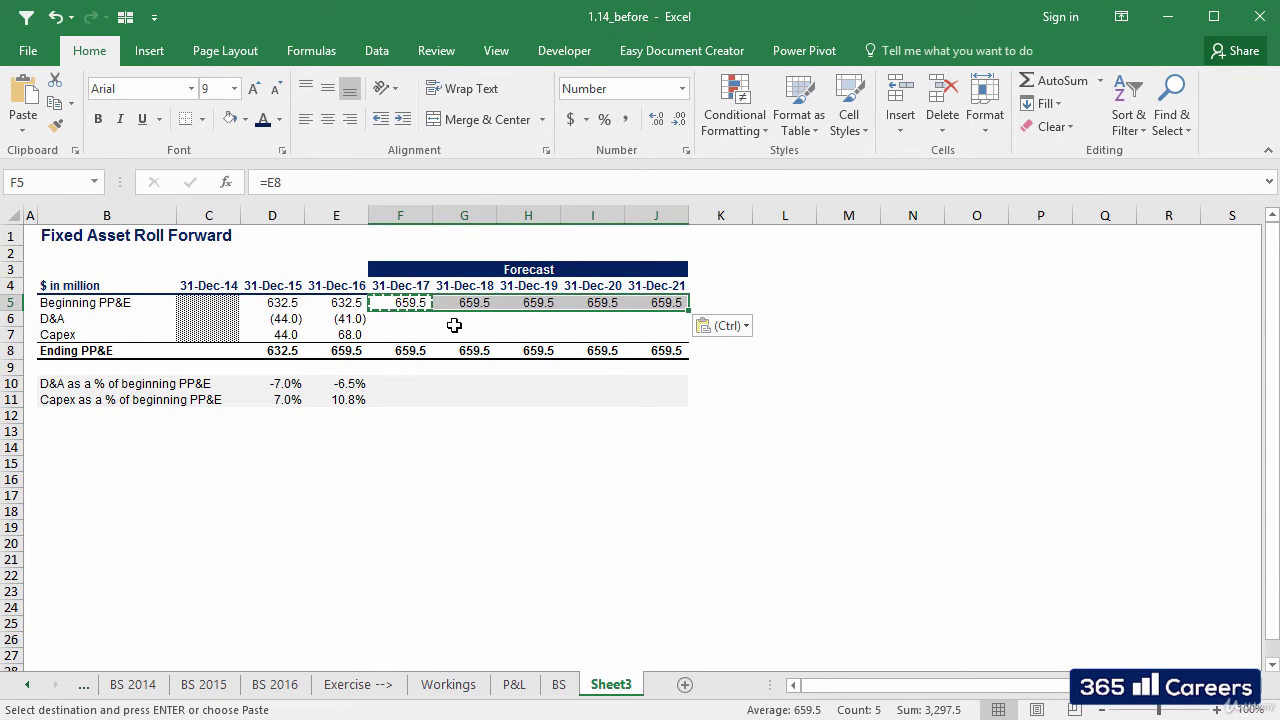
# Check the cell references of the Beginning PP&E formulas across the forecast years F5:J5
pyautogui.press('Escape')
pyautogui.press('F2')
pyautogui.press('Tab')
pyautogui.press('F2')
pyautogui.press('Escape')
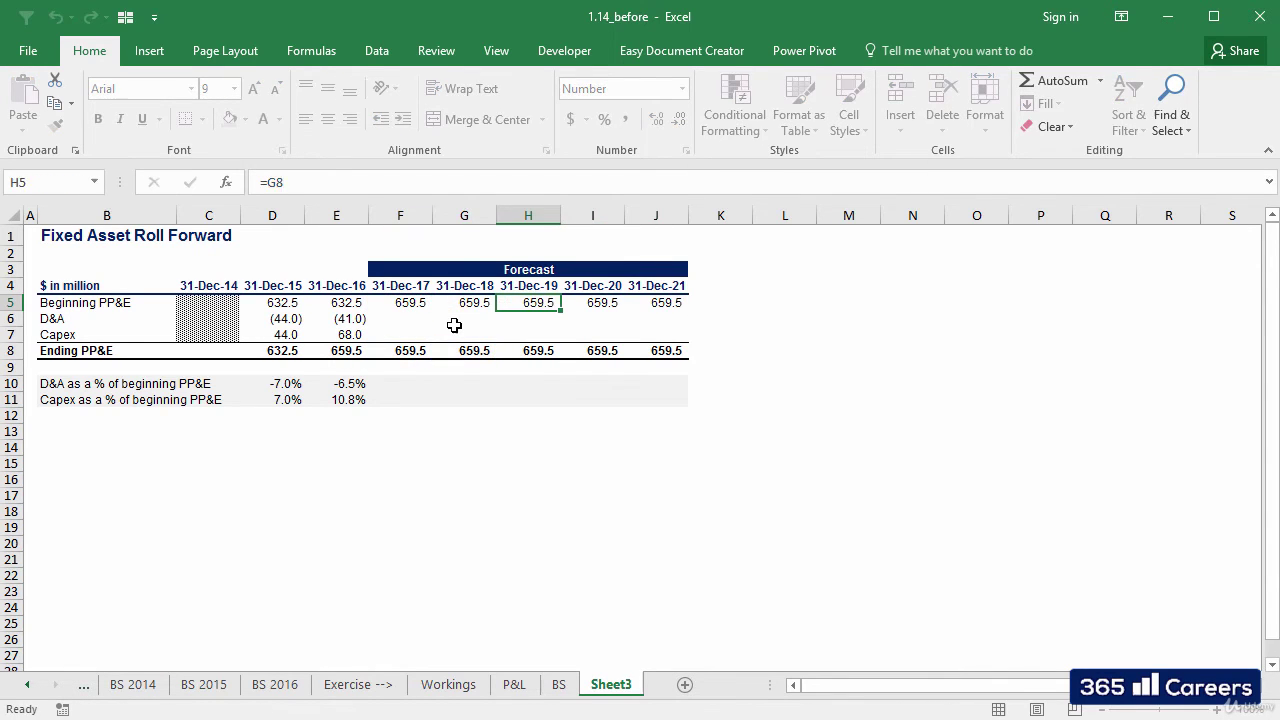
pyautogui.press('Tab')
pyautogui.press('F2')
pyautogui.press('Escape')
pyautogui.press('Tab')
pyautogui.press('F2')
pyautogui.press('Escape')
pyautogui.press('Left')
pyautogui.press('Left')
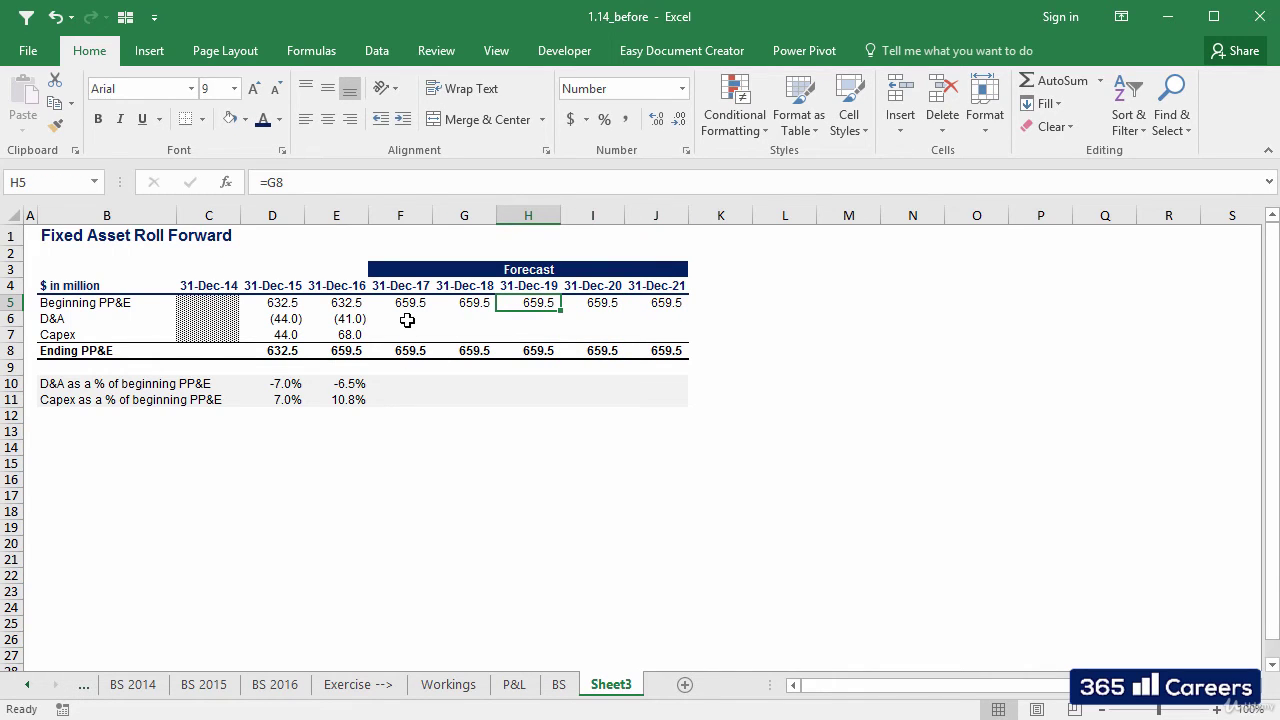
# Calculate the 31-Dec-17 D&A percentage in F10 as the historical average with the formula =AVERAGE($D10:$E10)
pyautogui.moveTo(408, 320); pyautogui.dragTo(408, 336)
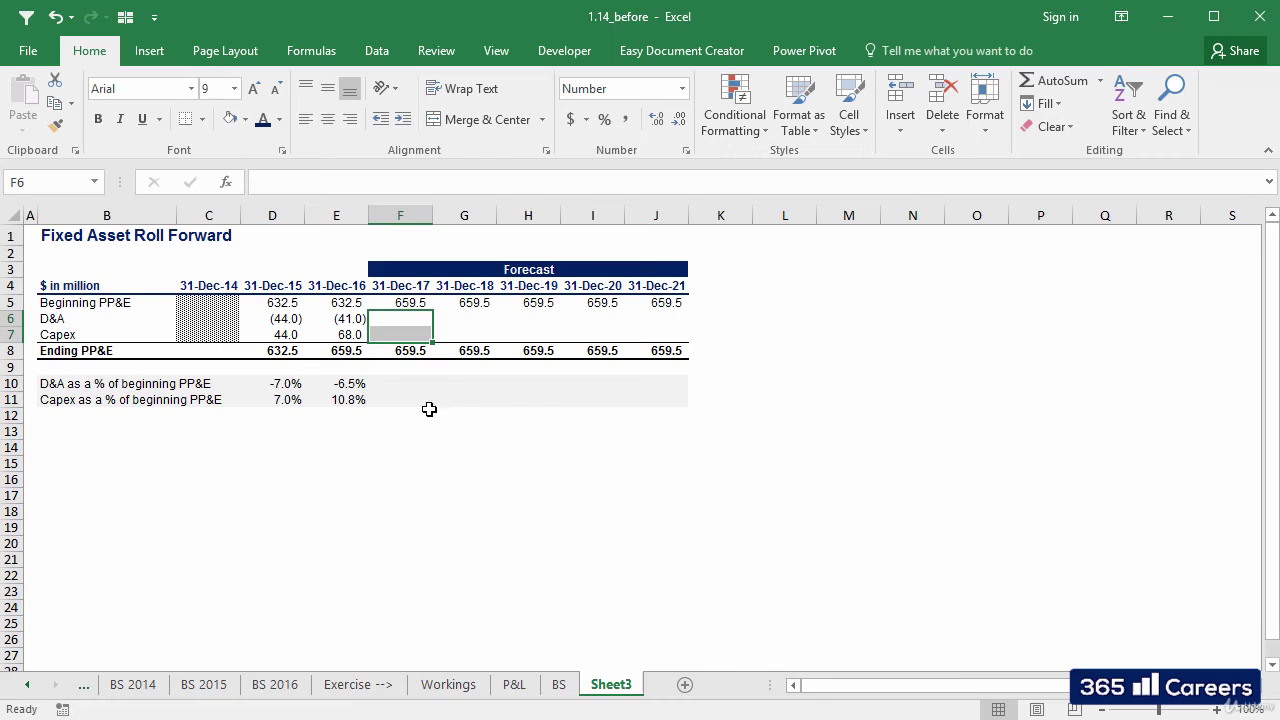
pyautogui.click(406, 386)
pyautogui.write('=average(')
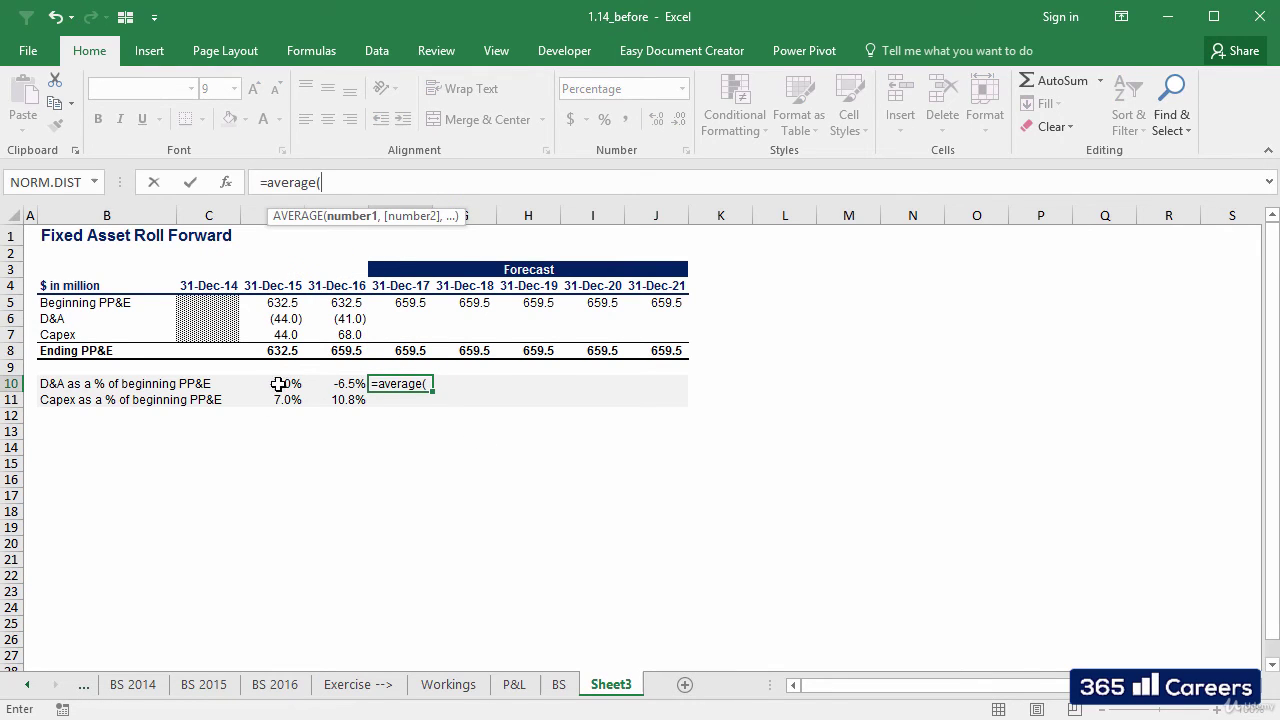
pyautogui.moveTo(277, 383); pyautogui.dragTo(322, 383)
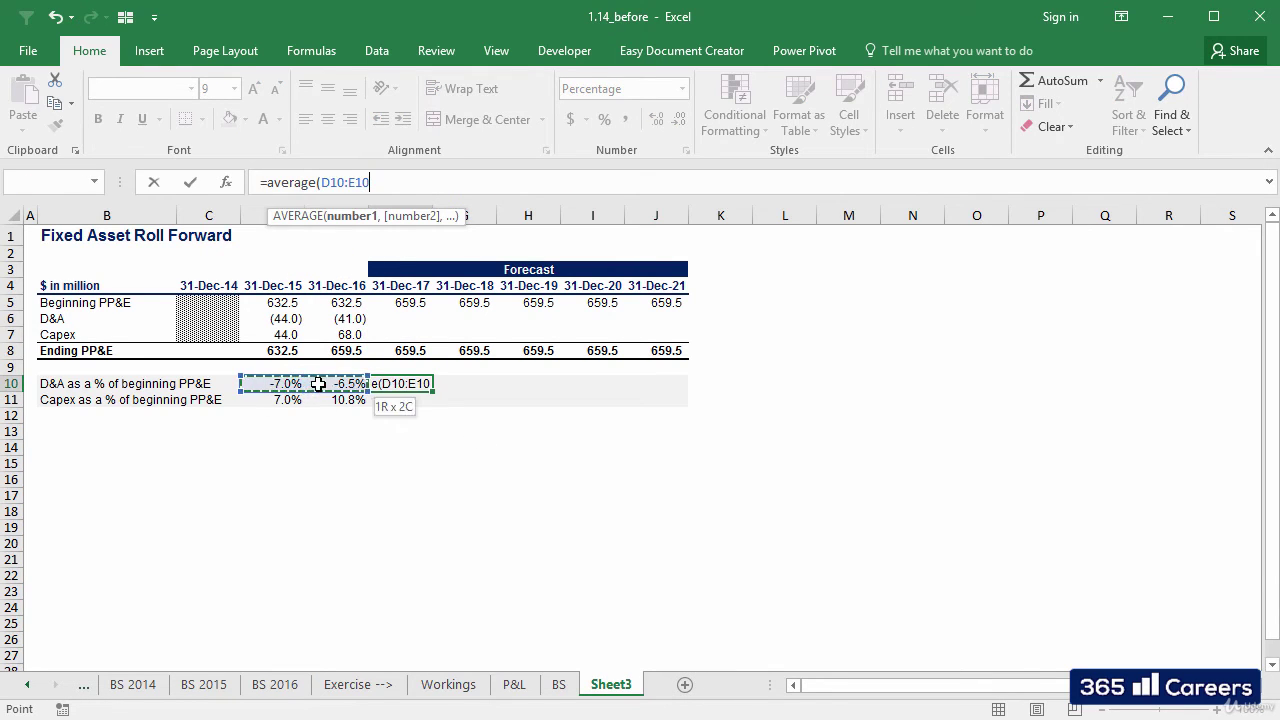
pyautogui.click(322, 182)
pyautogui.write('$')
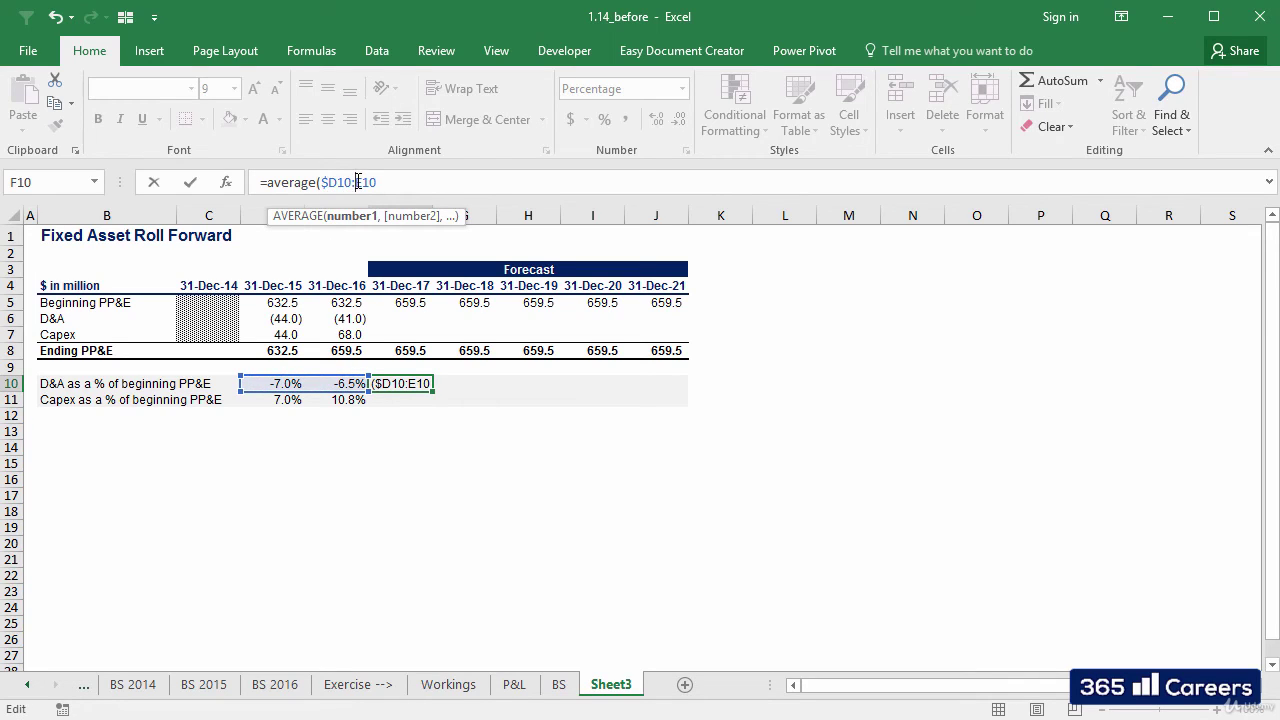
pyautogui.click(358, 182)
pyautogui.write('$')
pyautogui.hotkey('ctrl', 'Return')
# Copy the average formula from F10 to the D&A and Capex percentages of all forecast years, F10:J11
pyautogui.hotkey('ctrl', 'c')
pyautogui.hotkey('shift', 'Down')
pyautogui.hotkey('shift', 'Right')
pyautogui.hotkey('shift', 'Right')
pyautogui.hotkey('shift', 'Right')
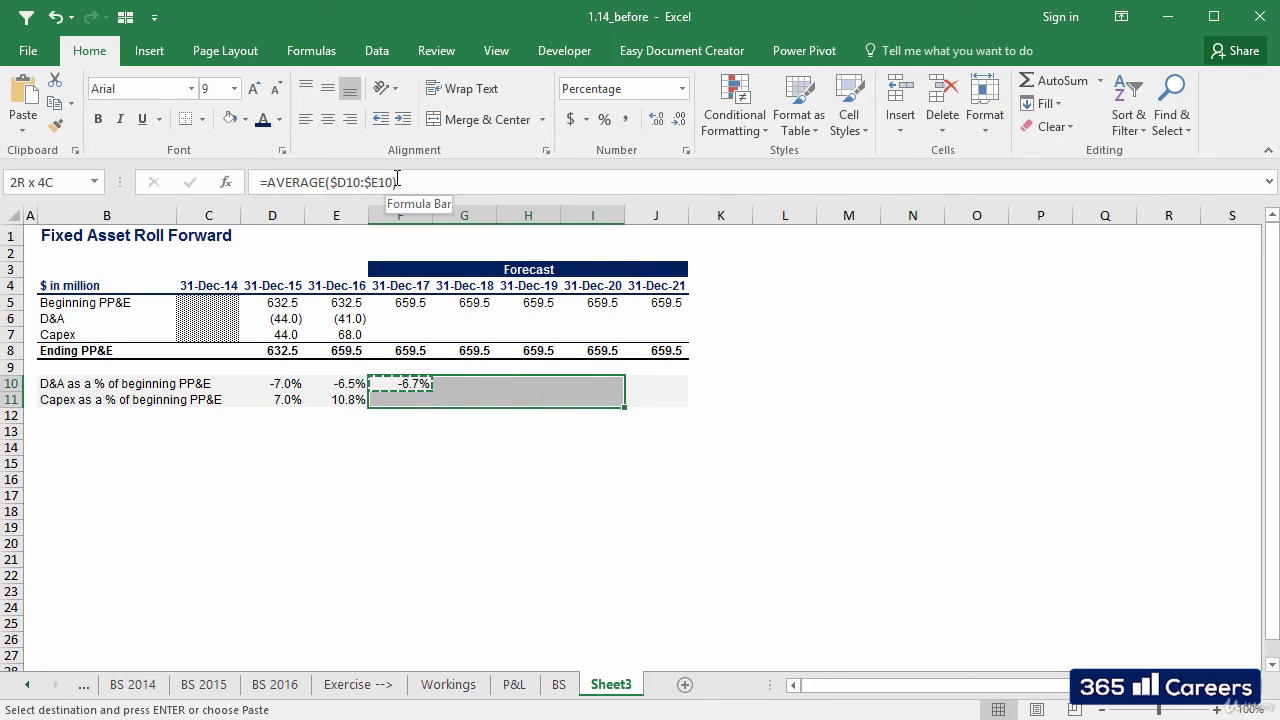
pyautogui.hotkey('shift', 'Right')
pyautogui.hotkey('ctrl', 'v')
pyautogui.press('Escape')
# Calculate the 31-Dec-17 D&A in F6 with the formula =F$5*F10
pyautogui.press('Up')
pyautogui.press('Up')
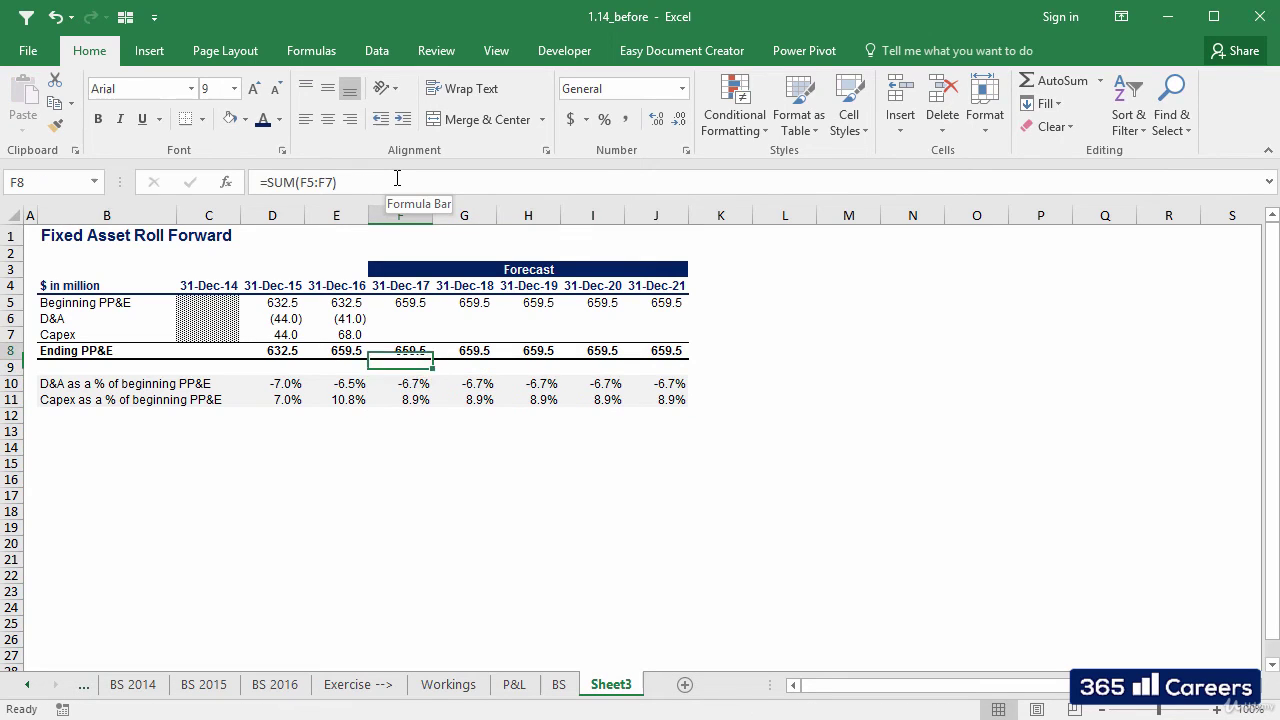
pyautogui.press('Up')
pyautogui.press('Up')
pyautogui.write('=')
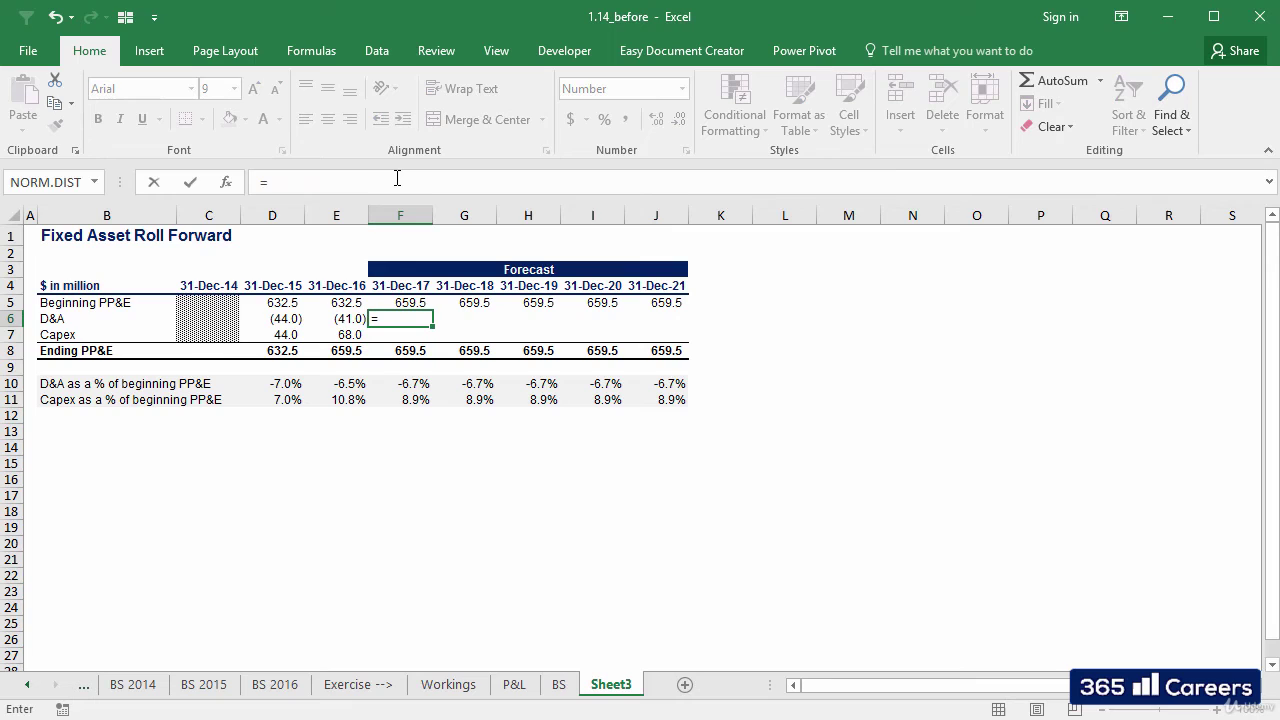
pyautogui.press('Up')
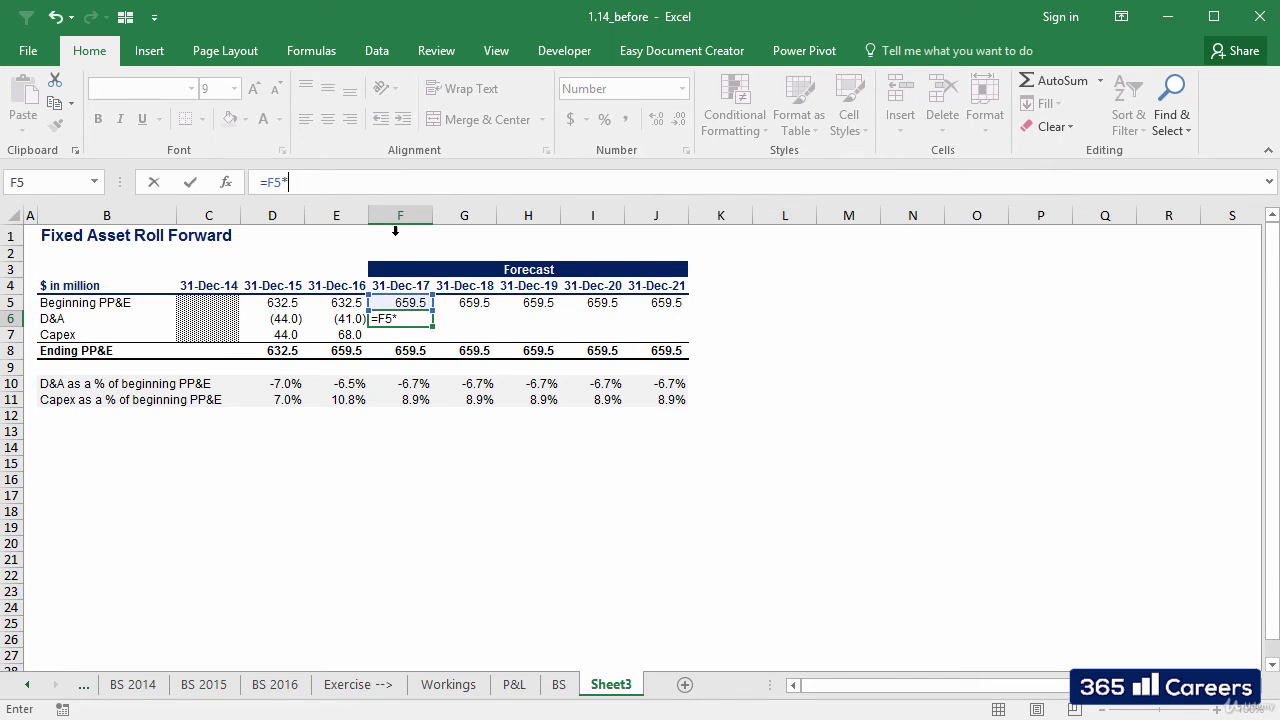
pyautogui.click(412, 384)
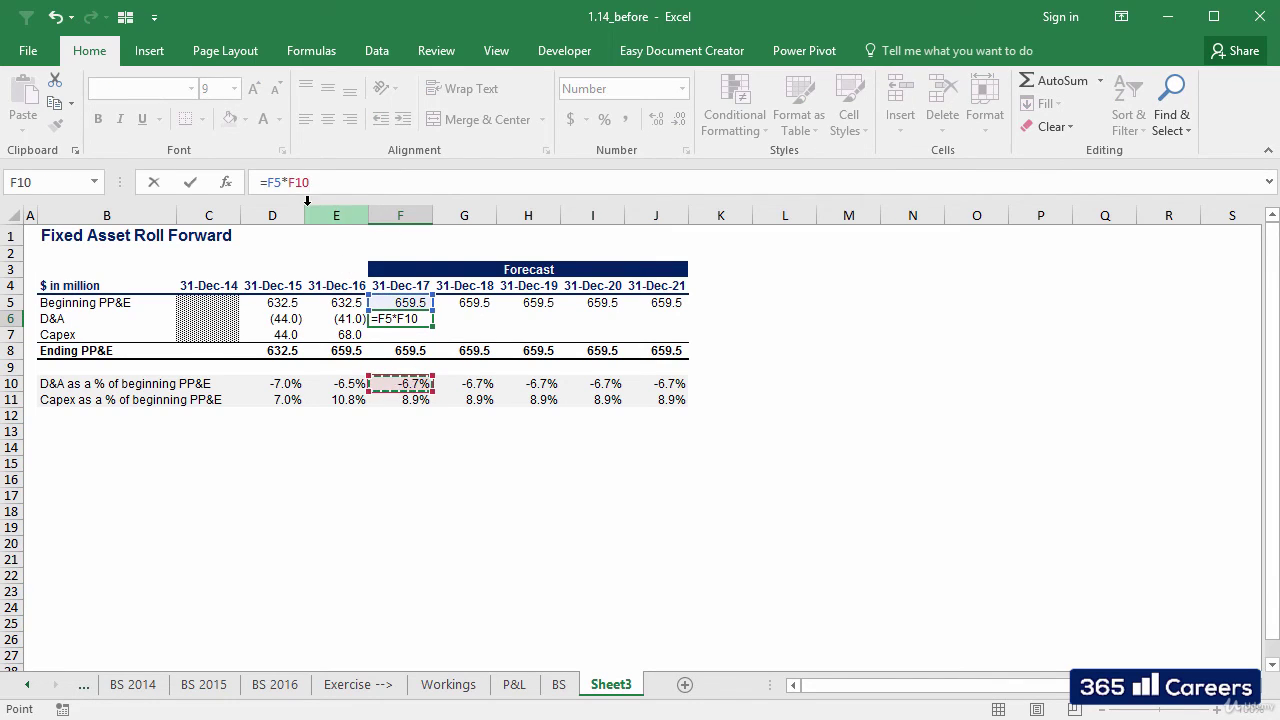
pyautogui.press('Return')
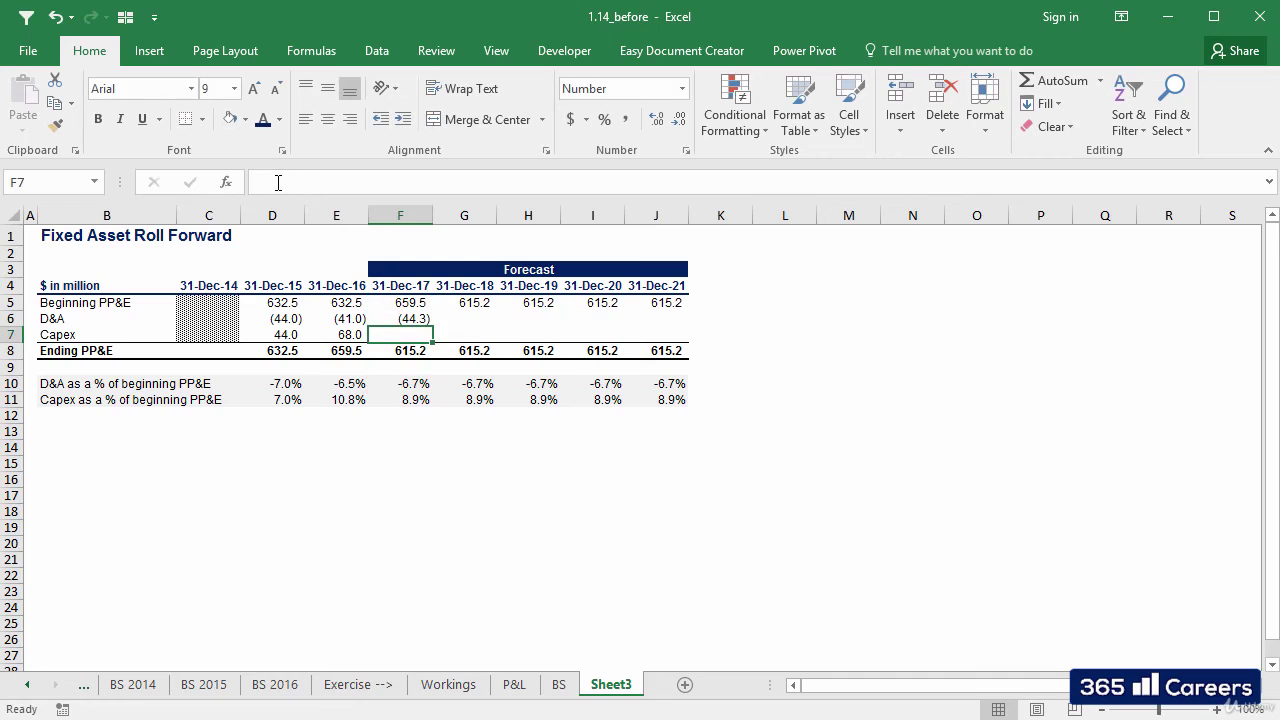
# Copy the D&A formula from F6 to the D&A and Capex rows of all forecast years, F6:J7
pyautogui.press('Up')
pyautogui.hotkey('ctrl', 'c')
pyautogui.hotkey('shift', 'Right')
pyautogui.hotkey('shift', 'Down')
pyautogui.hotkey('shift', 'Right')
pyautogui.hotkey('shift', 'Right')
pyautogui.hotkey('shift', 'Right')
pyautogui.hotkey('ctrl', 'v')
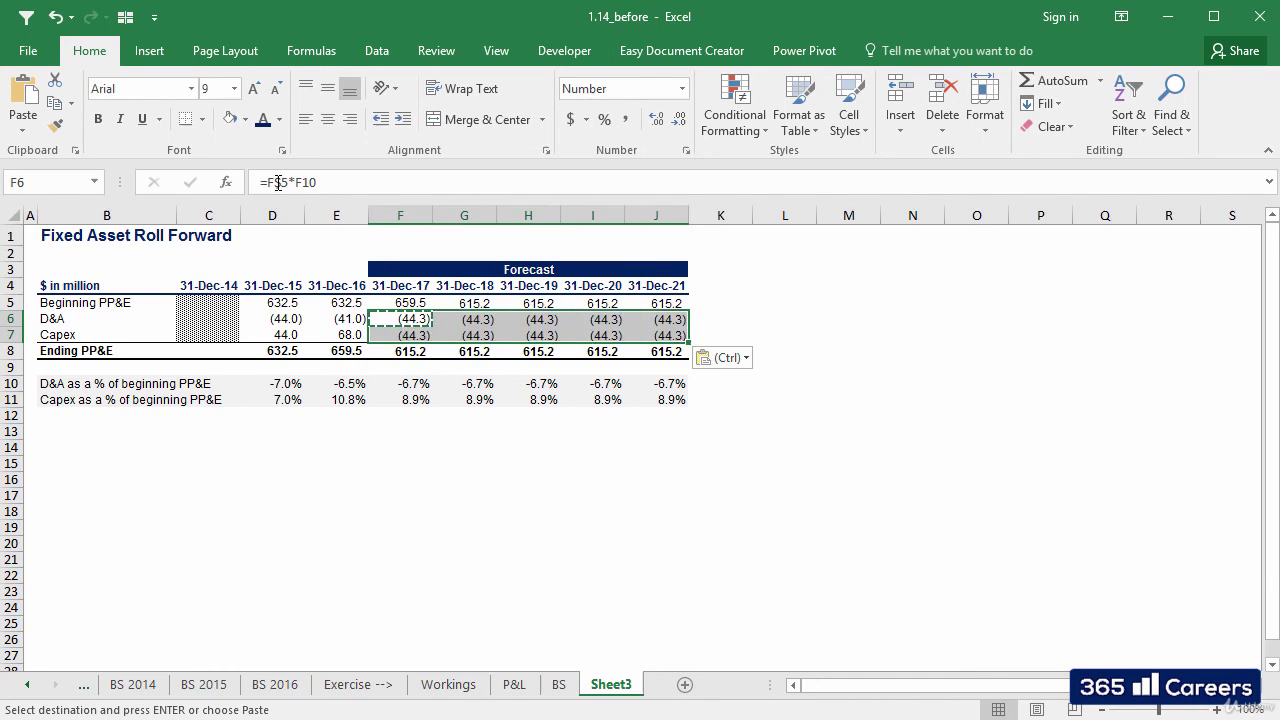
pyautogui.press('Down')
pyautogui.press('Down')
pyautogui.press('Down')
pyautogui.press('Escape')
# Review the forecast roll forward figures for 31-Dec-18 to 31-Dec-21 in G5:J8
pyautogui.press('Down')
pyautogui.press('Down')
pyautogui.press('Down')
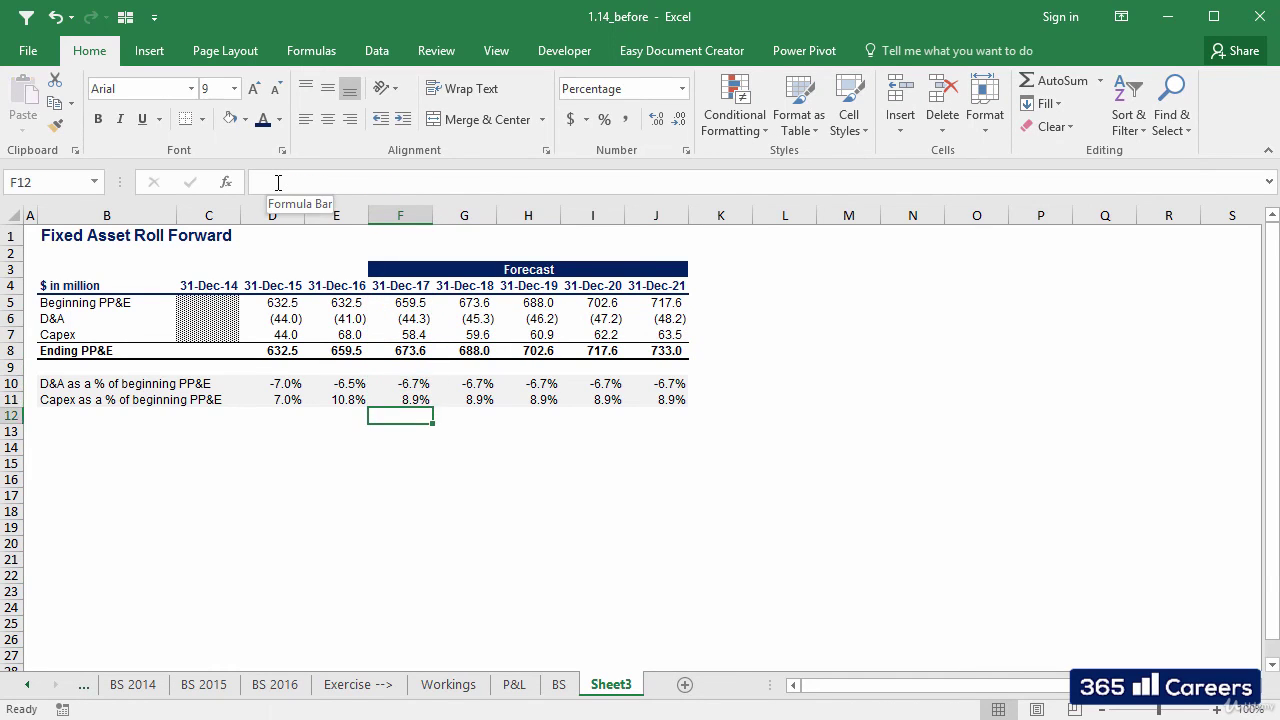
pyautogui.press('Down')
pyautogui.press('Left')
pyautogui.press('Left')
pyautogui.press('Left')
pyautogui.press('Left')
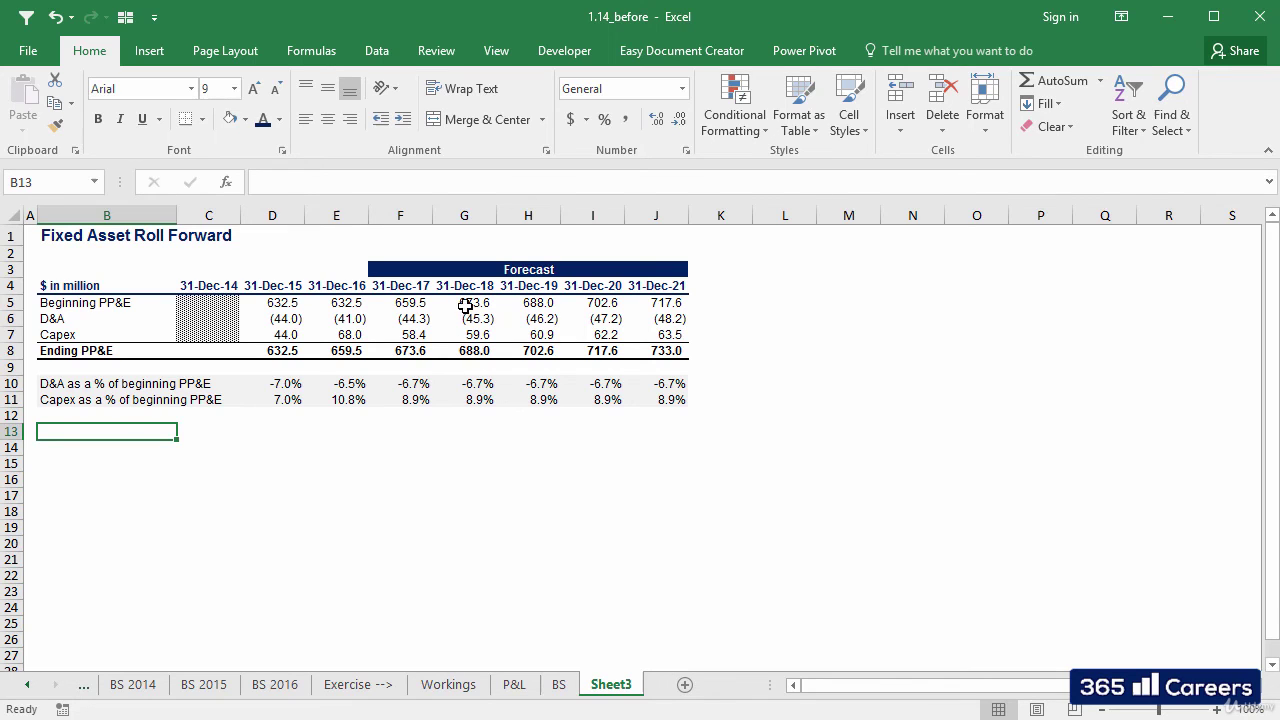
pyautogui.moveTo(464, 303); pyautogui.dragTo(672, 352)
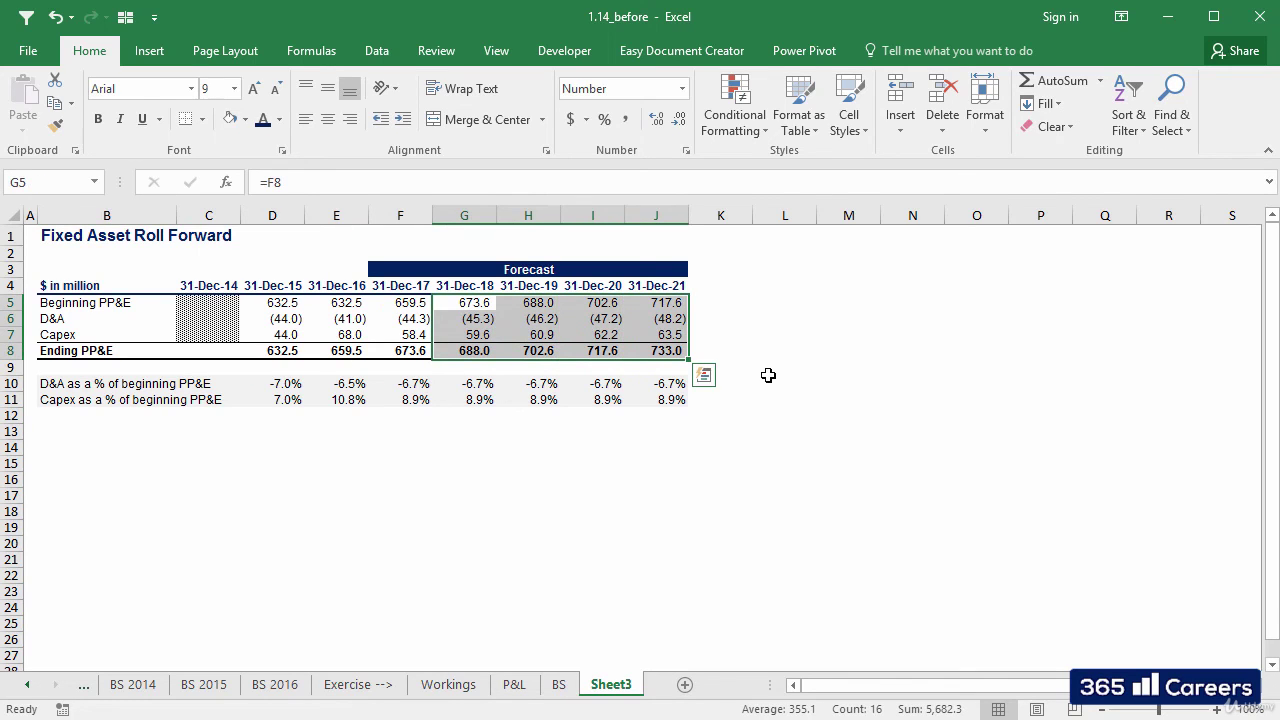
pyautogui.click(772, 381)
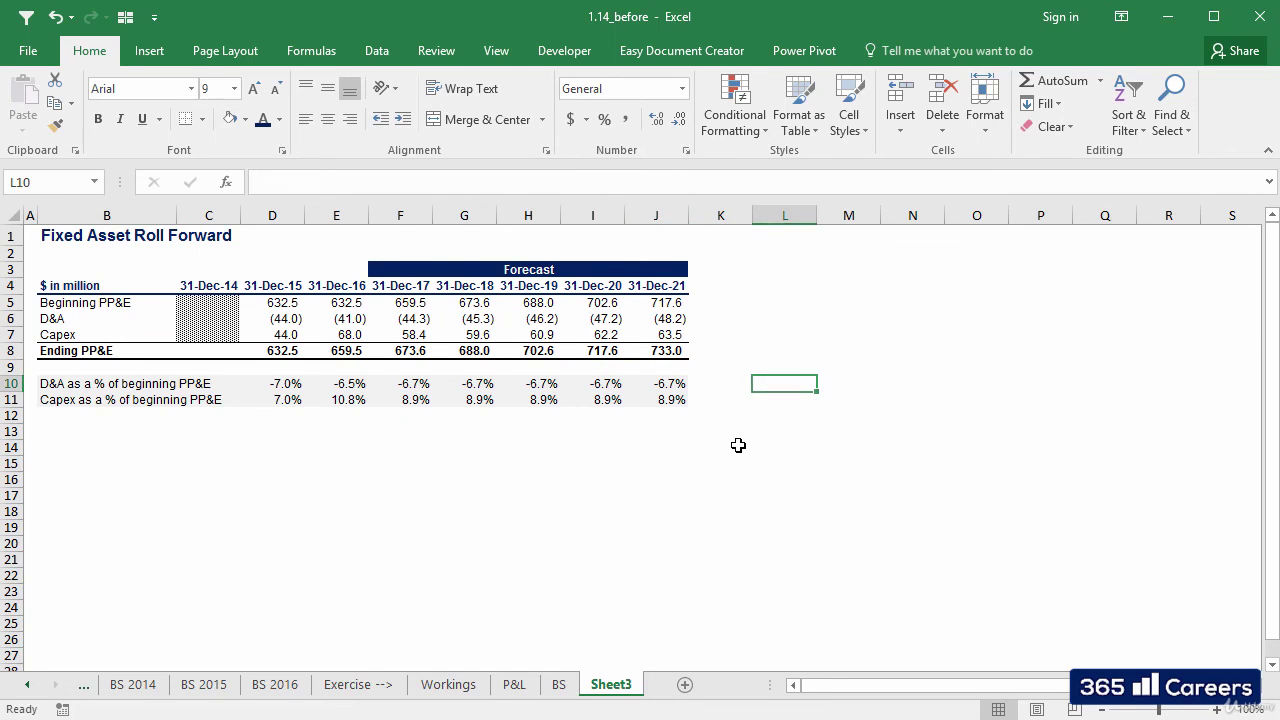
# Link the 31-Dec-17 PP&E in F7 of the BS sheet to Ending PP&E with the formula =Sheet3!F8
pyautogui.hotkey('ctrl', 'pageup')
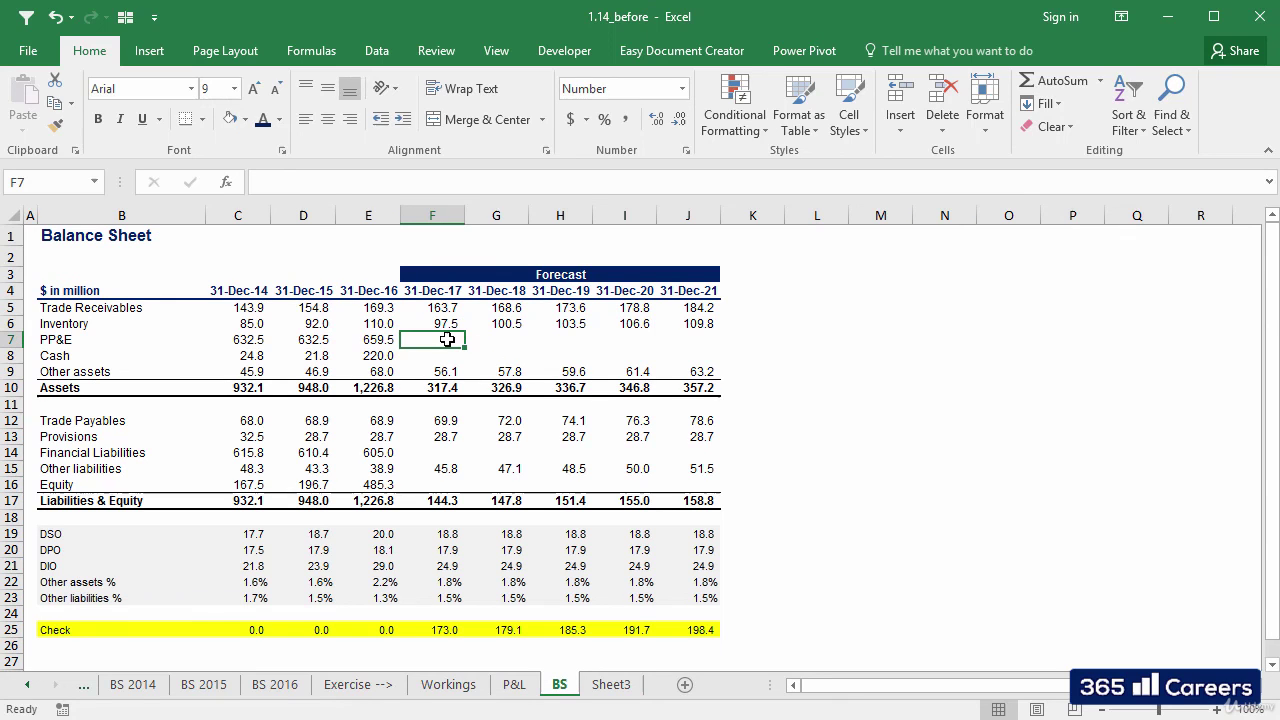
pyautogui.write('=')
pyautogui.hotkey('ctrl', 'pagedown')
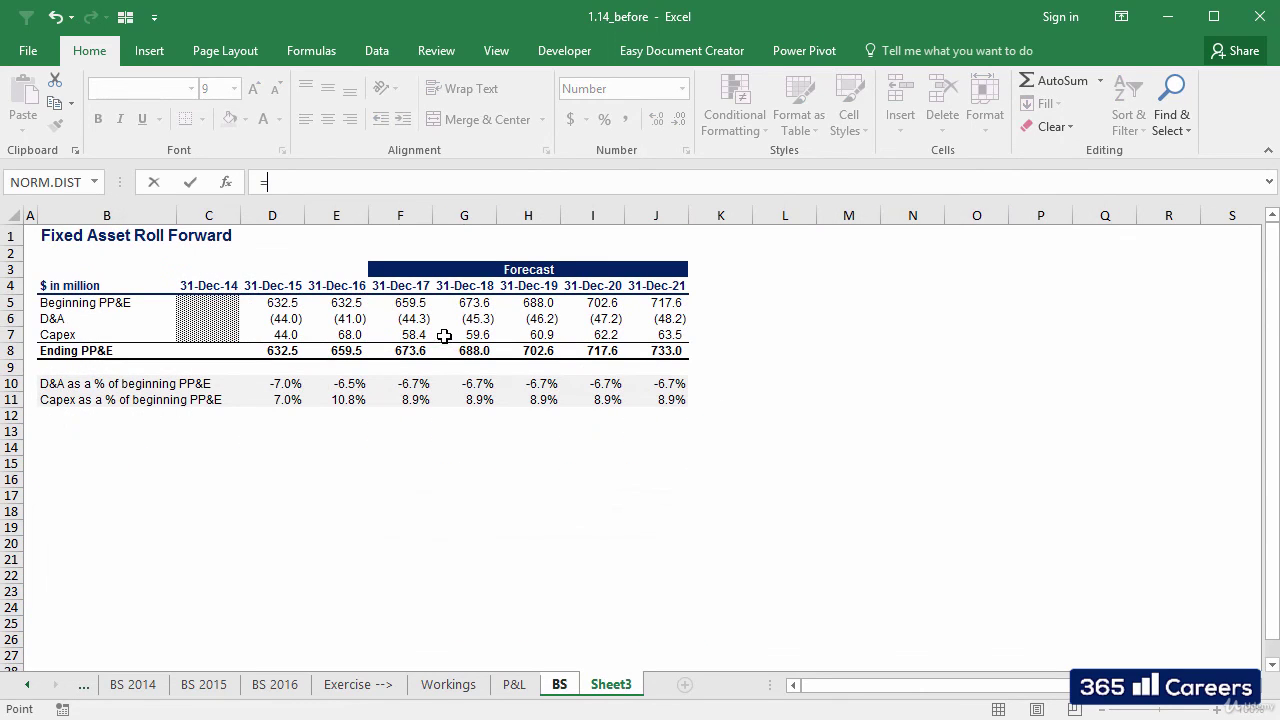
pyautogui.click(415, 351)
pyautogui.hotkey('ctrl', 'Return')
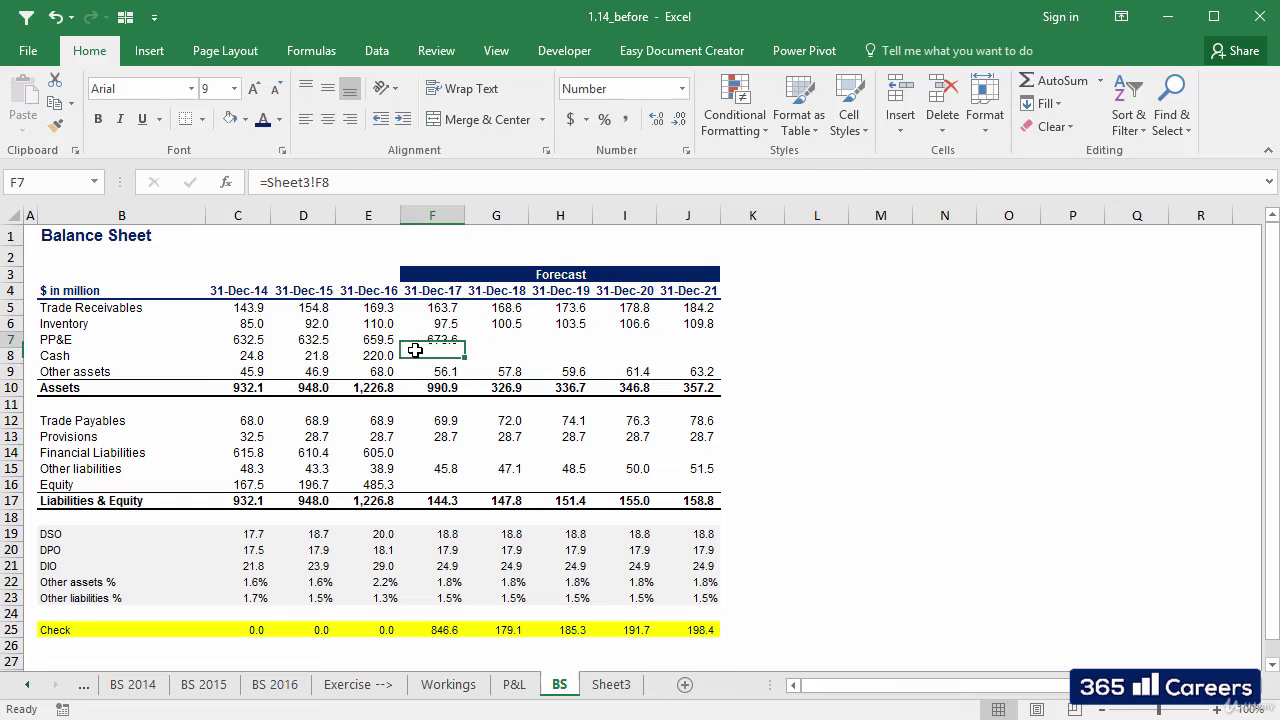
# Copy the linked PP&E formula from F7 across the balance sheet's remaining forecast years through J7
pyautogui.hotkey('ctrl', 'c')
pyautogui.hotkey('shift', 'Right')
pyautogui.hotkey('shift', 'Right')
pyautogui.hotkey('shift', 'Right')
pyautogui.hotkey('shift', 'Right')
pyautogui.hotkey('ctrl', 'v')
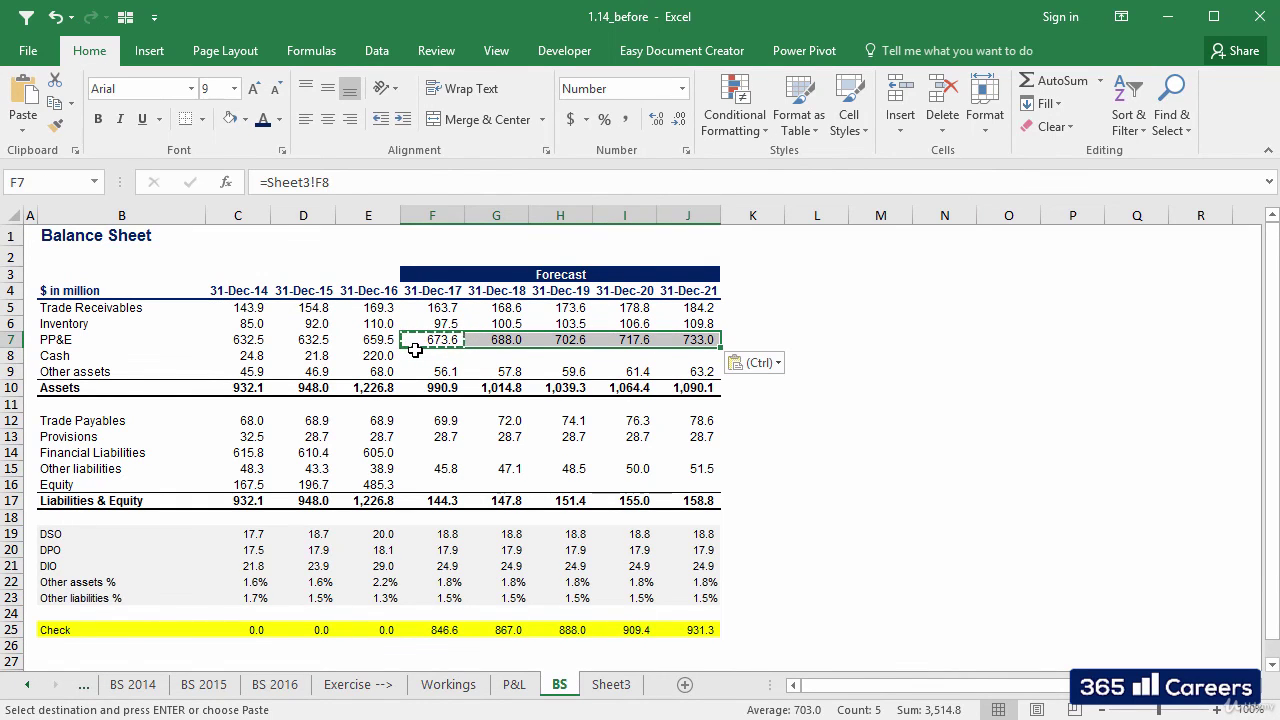
# Go to the 2017 forecast D&A cell I11 on the P&L sheet
pyautogui.hotkey('ctrl', 'pageup')
pyautogui.click(540, 449)
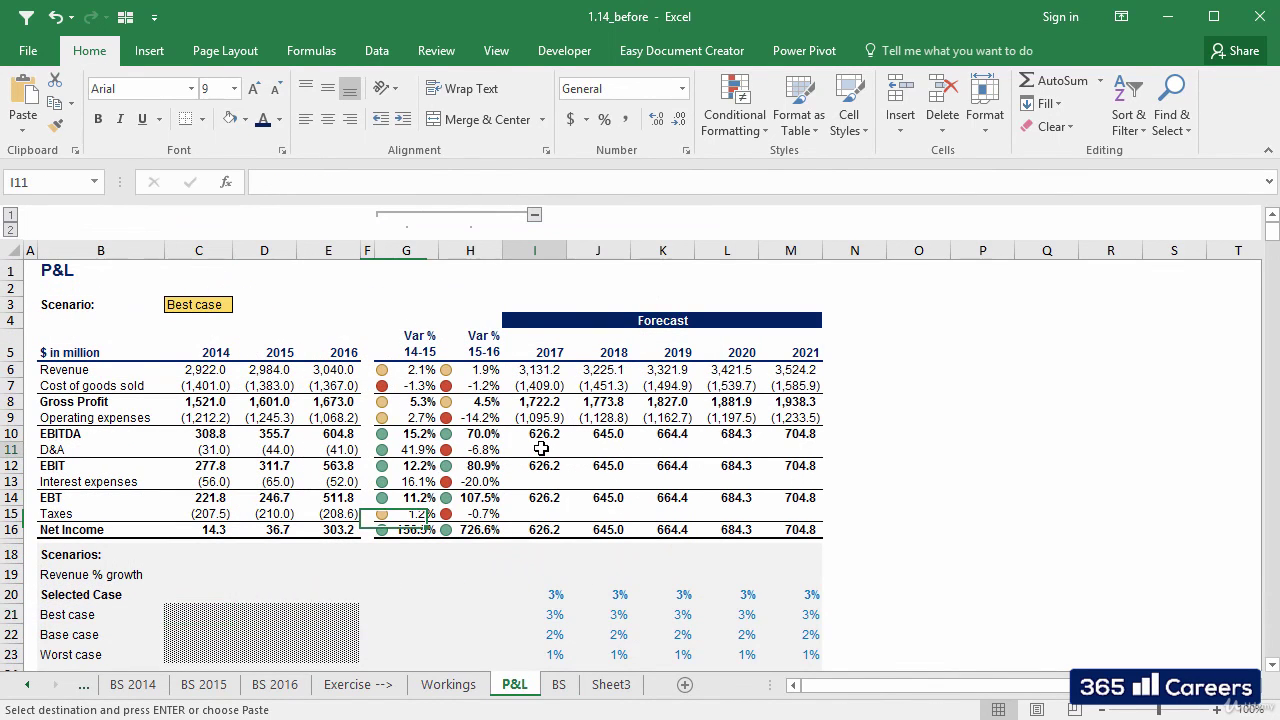